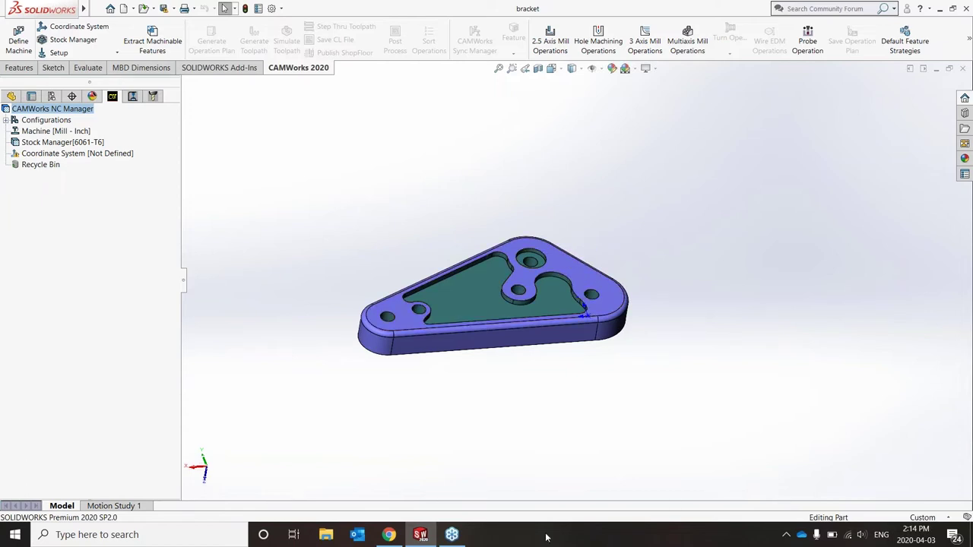
# Step: Show the bracket's design feature tree and highlight the Cut-Extrude1 holes on the model
pyautogui.click(11, 96)
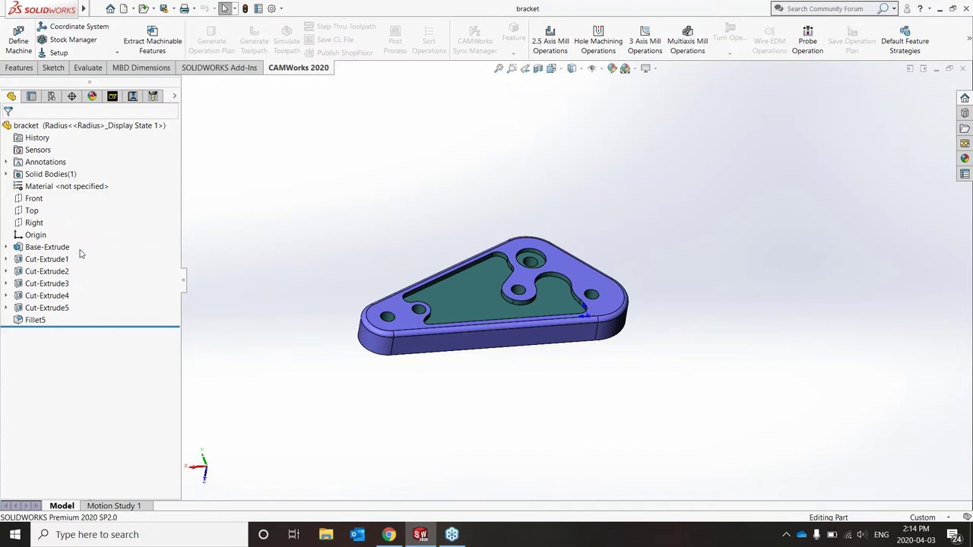
pyautogui.click(59, 262)
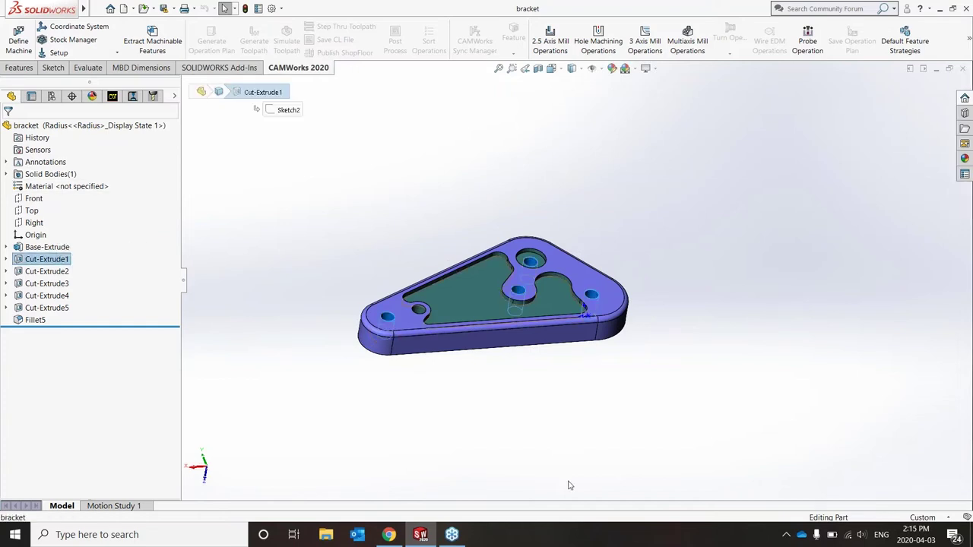
pyautogui.moveTo(552, 378); pyautogui.dragTo(525, 426, button='middle')
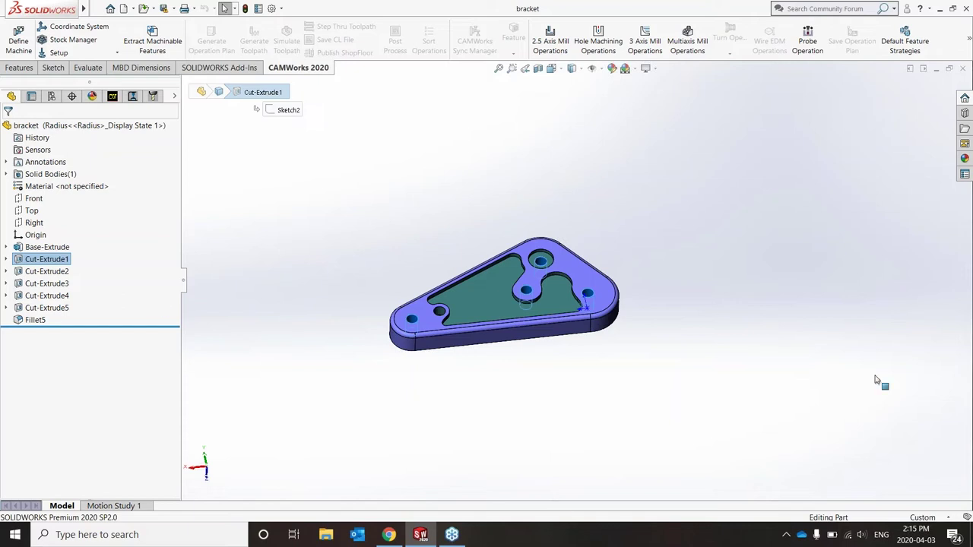
pyautogui.scroll(-1, 565, 338)
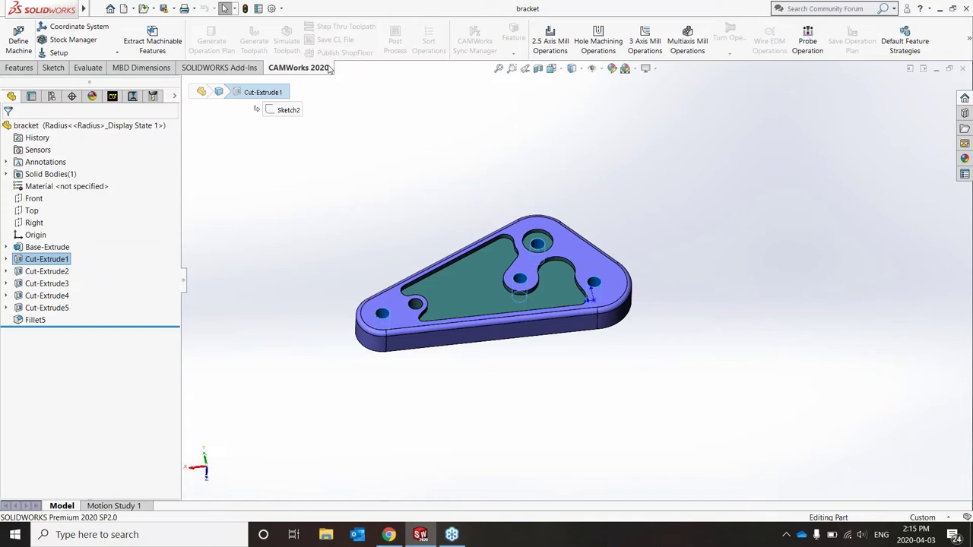
# Step: Check the CAMWorks 2020 entry in the list of active add-ins and close the list
pyautogui.click(281, 9)
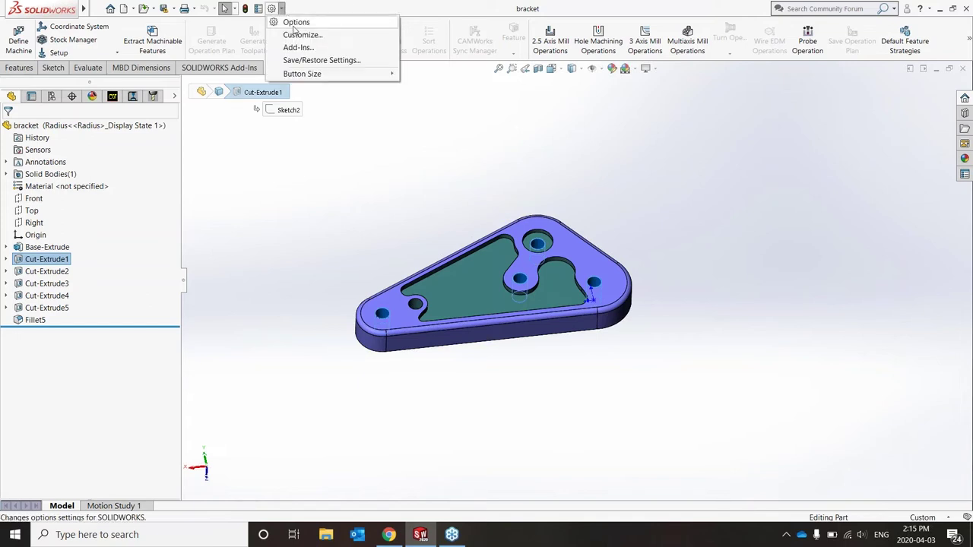
pyautogui.click(301, 47)
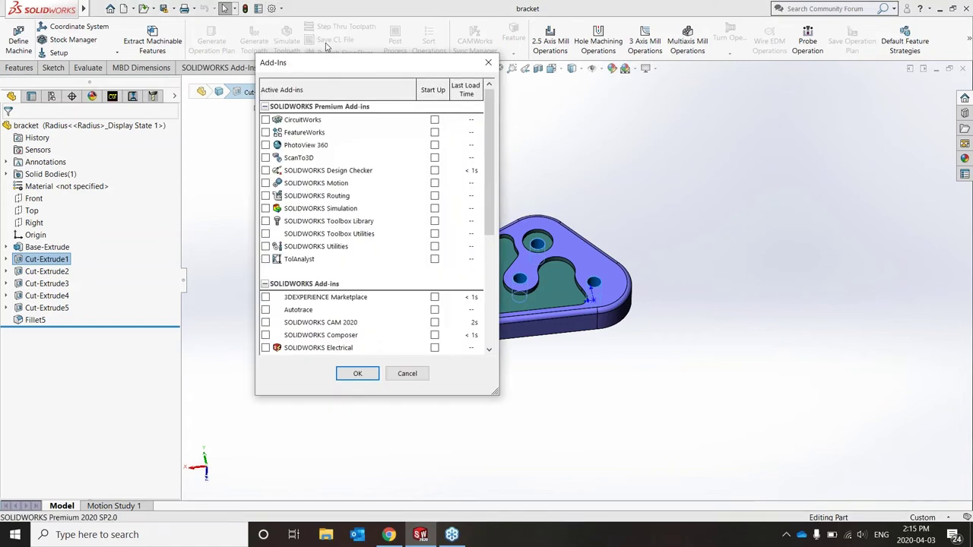
pyautogui.moveTo(496, 111); pyautogui.dragTo(495, 197)
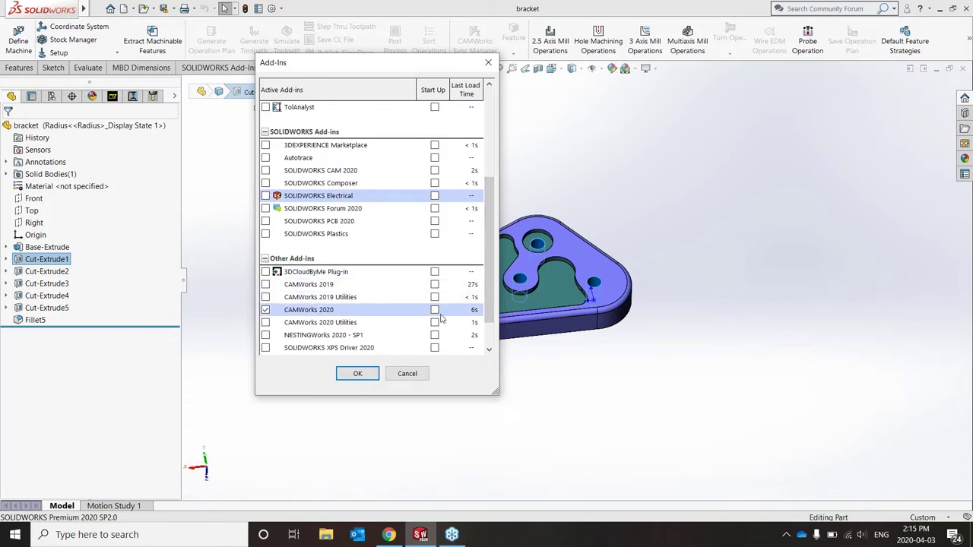
pyautogui.click(372, 375)
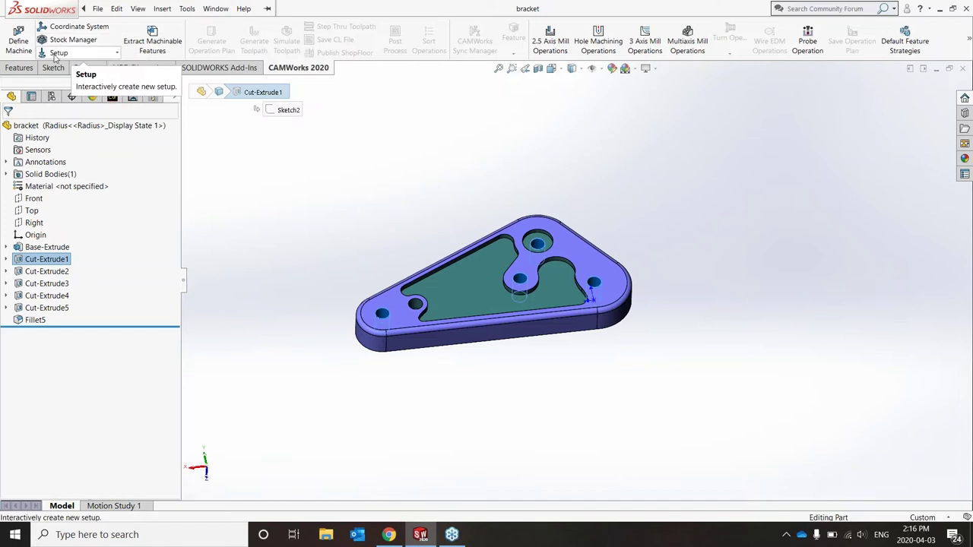
# Step: Examine the tools of Tool Crib 2 (Inch) in the CAMWorks tool tree and return to the CAMWorks feature tree
pyautogui.click(112, 96)
pyautogui.click(153, 95)
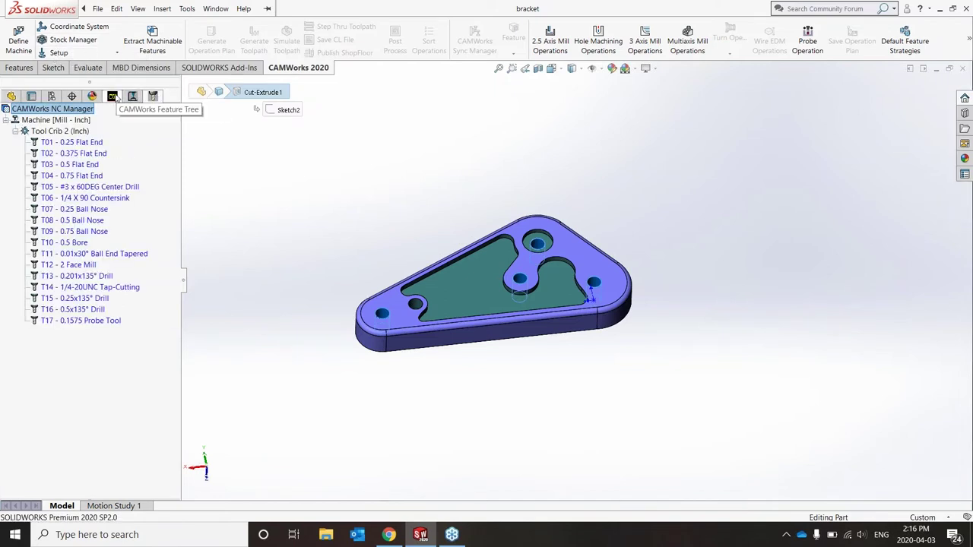
pyautogui.click(112, 97)
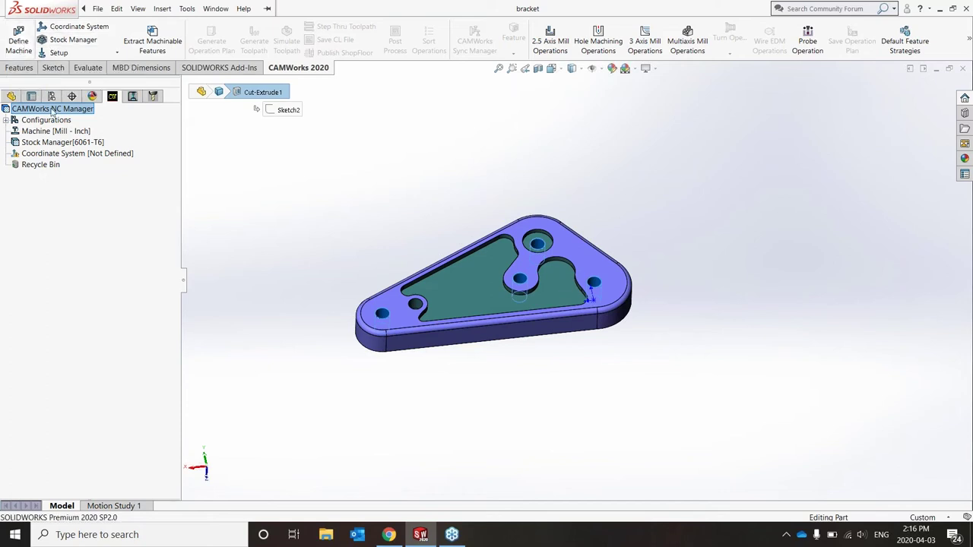
# Step: Open the machine definition and compare the details of the Mill 4 axis, Mill 5 axis and Mill - Inch machines, ending on Mill - Inch
pyautogui.click(53, 135)
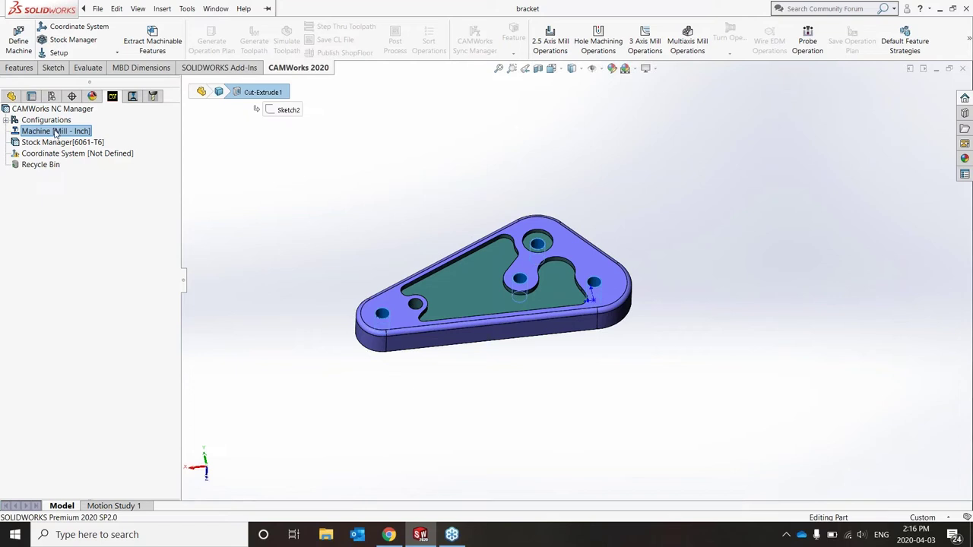
pyautogui.rightClick(56, 134)
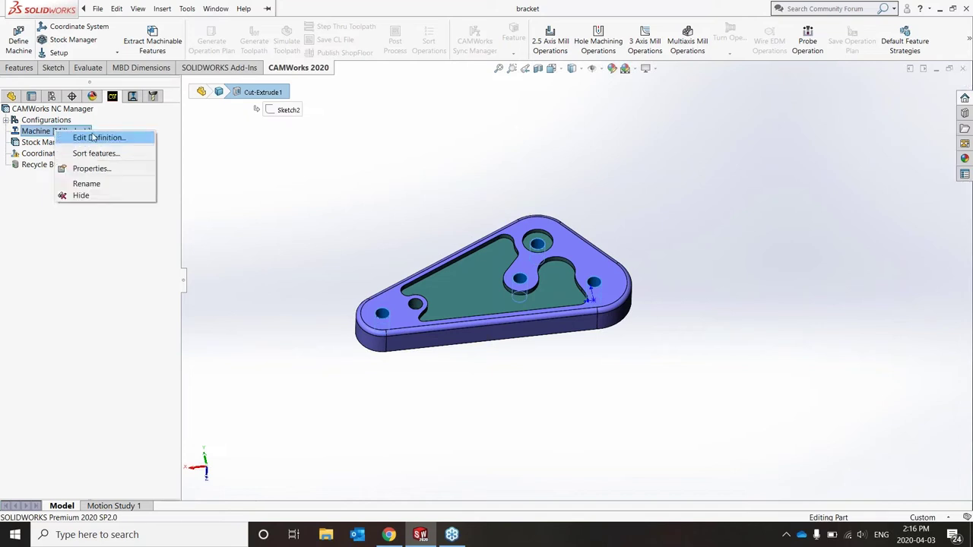
pyautogui.click(46, 133)
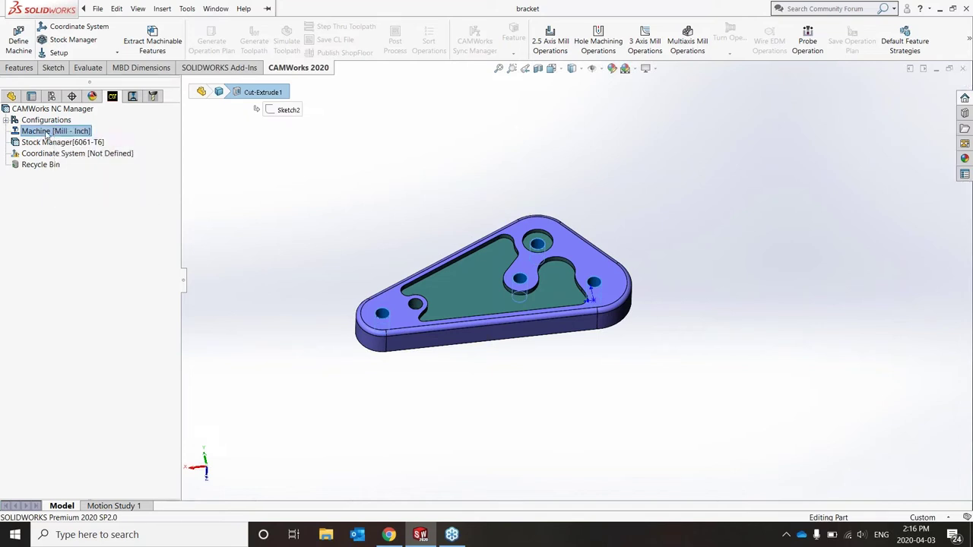
pyautogui.doubleClick(55, 134)
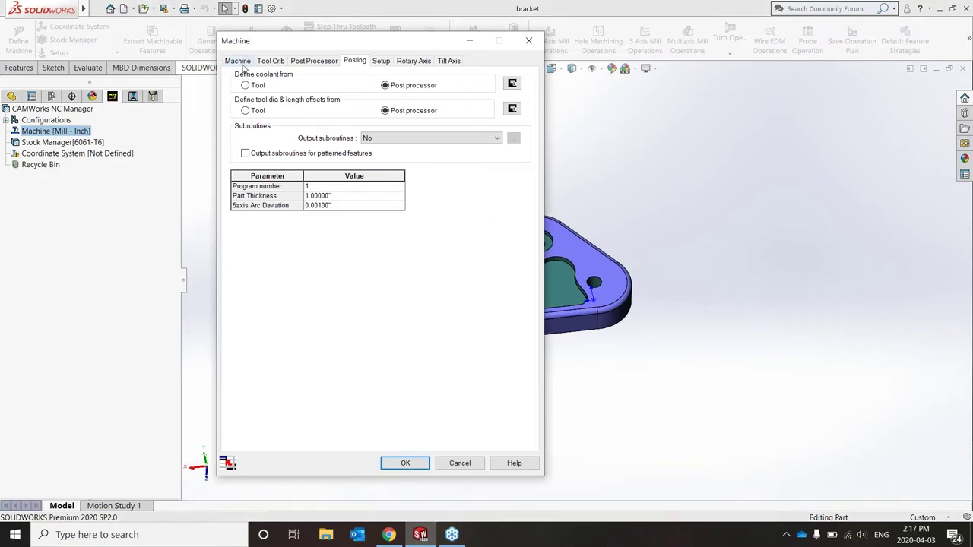
pyautogui.click(244, 64)
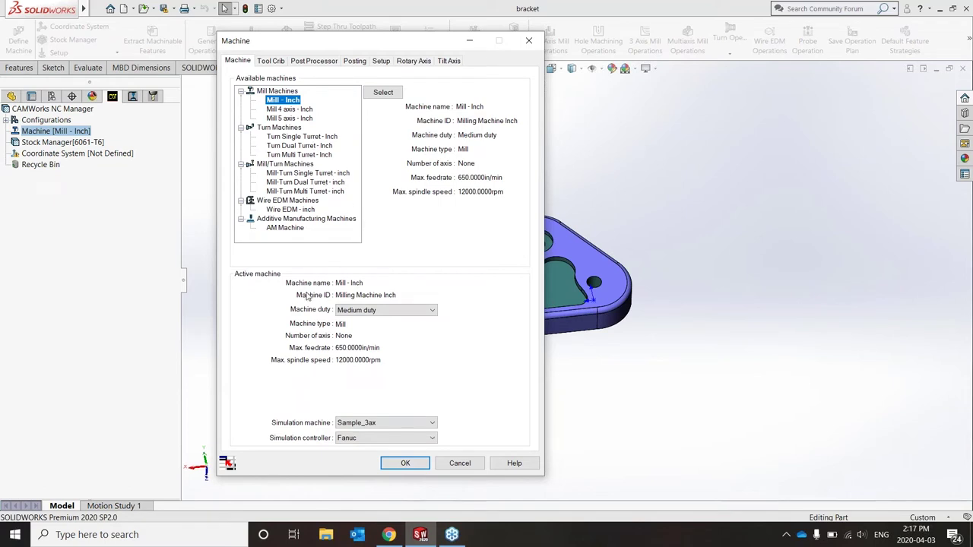
pyautogui.click(275, 109)
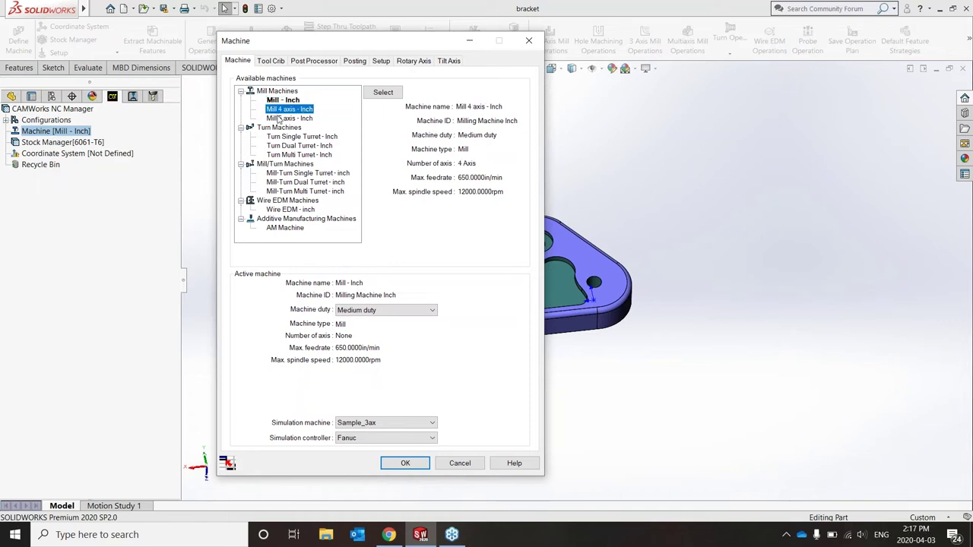
pyautogui.click(279, 120)
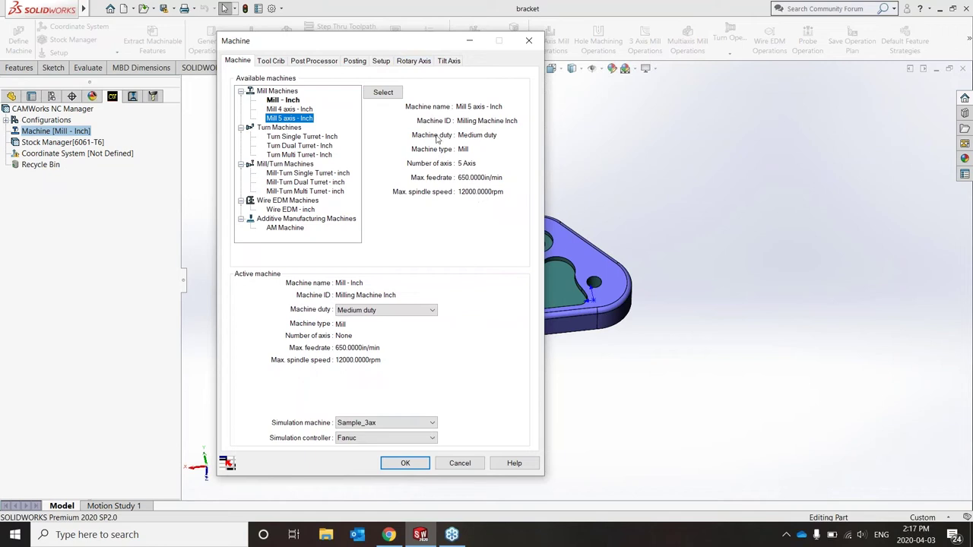
pyautogui.click(299, 102)
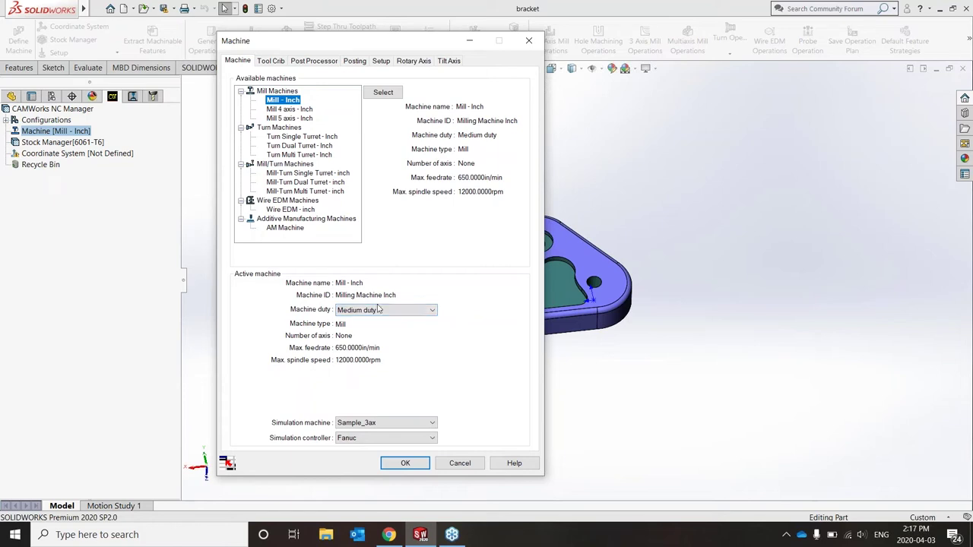
# Step: Review the machine's tool crib and post processor settings and accept the machine definition
pyautogui.click(272, 61)
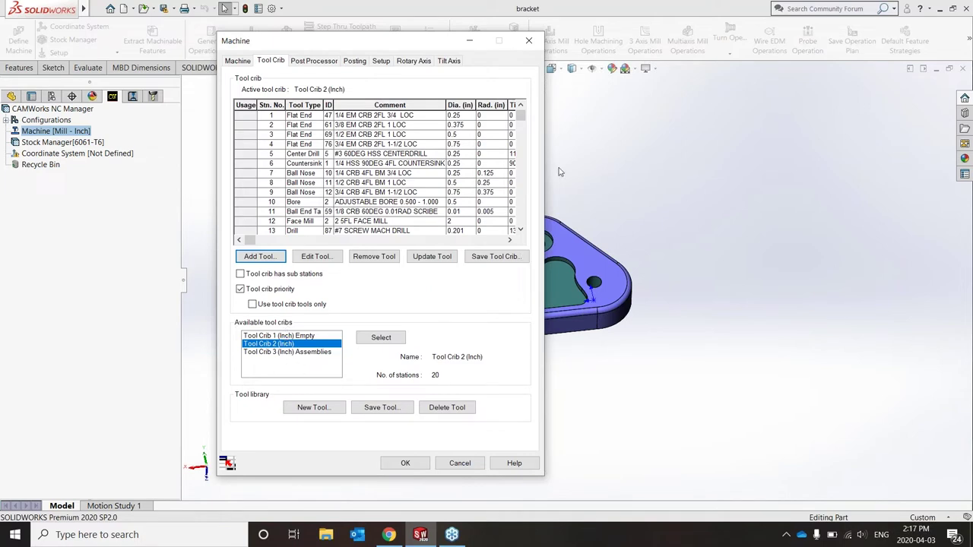
pyautogui.moveTo(522, 122)
pyautogui.mouseDown()
pyautogui.moveTo(532, 227)
pyautogui.moveTo(520, 114)
pyautogui.mouseUp()
pyautogui.click(315, 61)
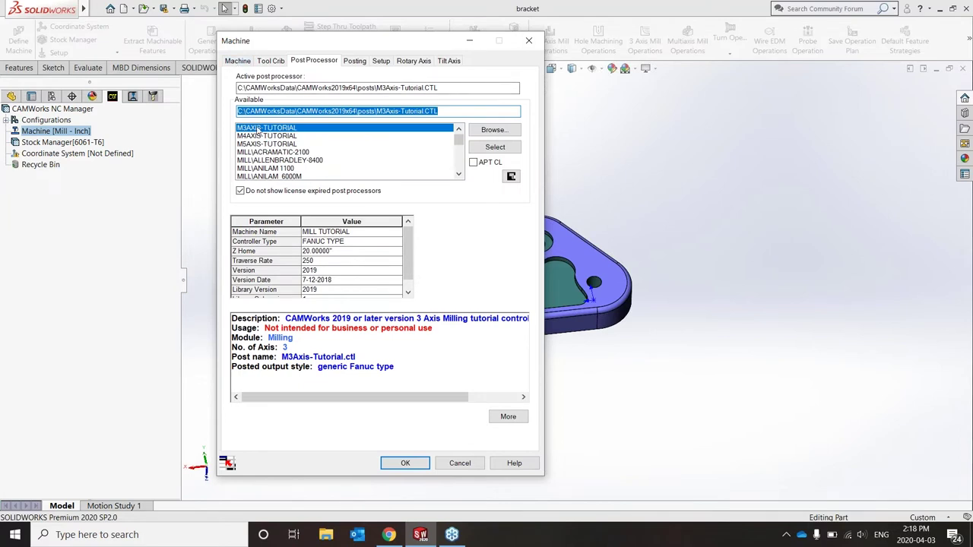
pyautogui.click(406, 463)
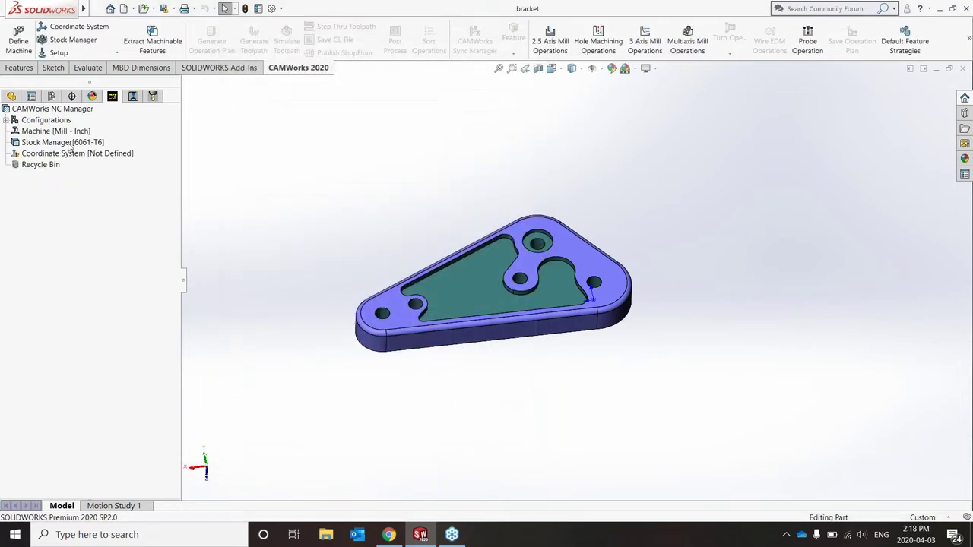
# Step: Open the Stock Manager and inspect the bounding box stock around the bracket
pyautogui.click(72, 135)
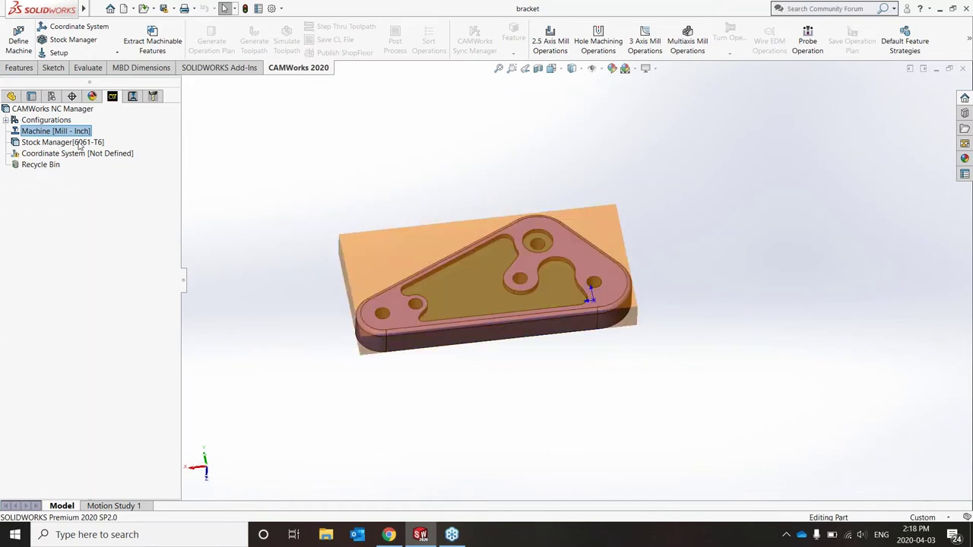
pyautogui.click(75, 142)
pyautogui.doubleClick(77, 142)
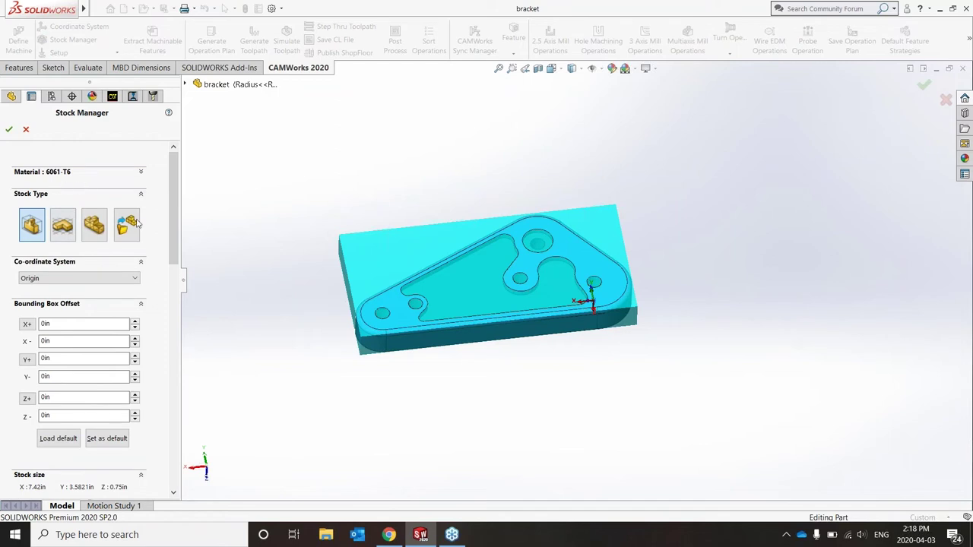
pyautogui.moveTo(624, 343); pyautogui.dragTo(621, 385, button='middle')
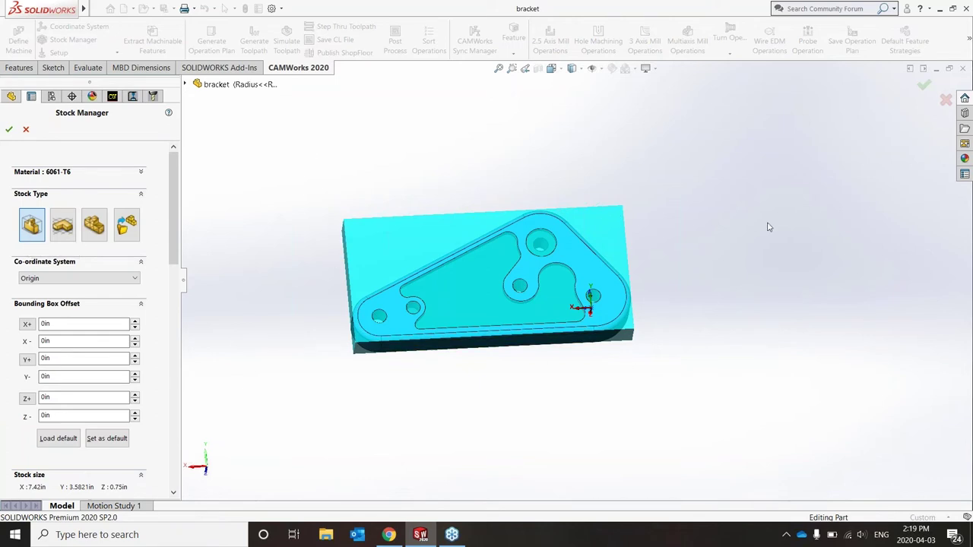
pyautogui.moveTo(641, 373); pyautogui.dragTo(623, 334, button='middle')
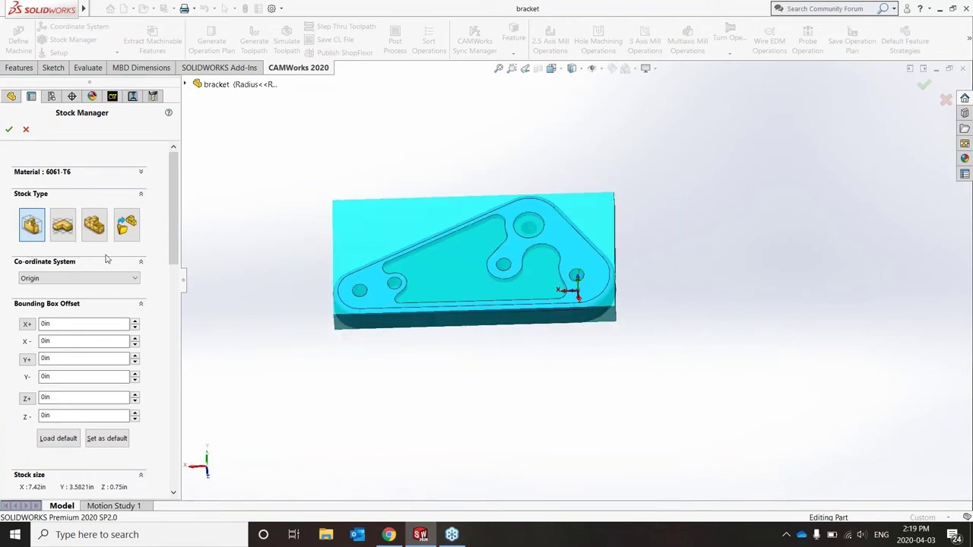
# Step: Try the extruded sketch stock type and expand Base-Extrude in the design tree to reach its sketch
pyautogui.click(62, 229)
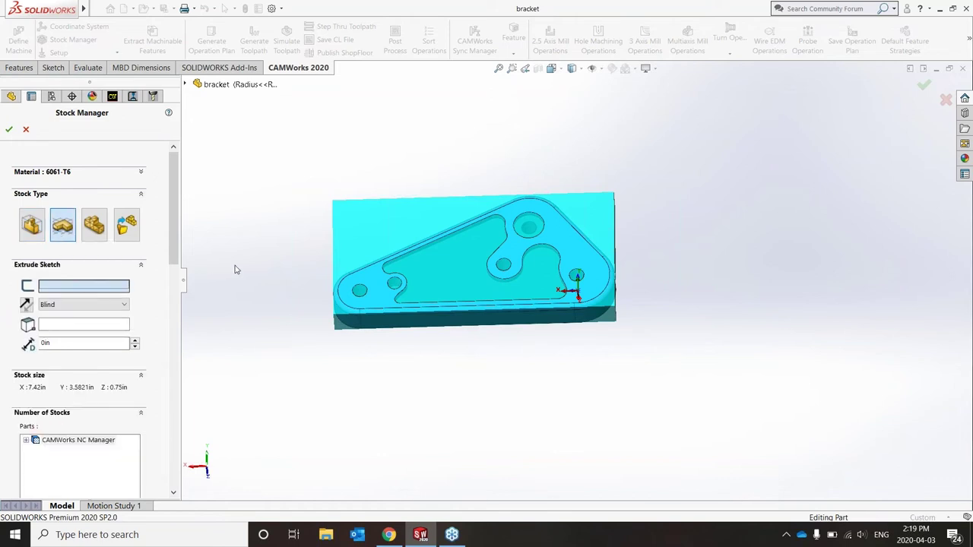
pyautogui.click(186, 84)
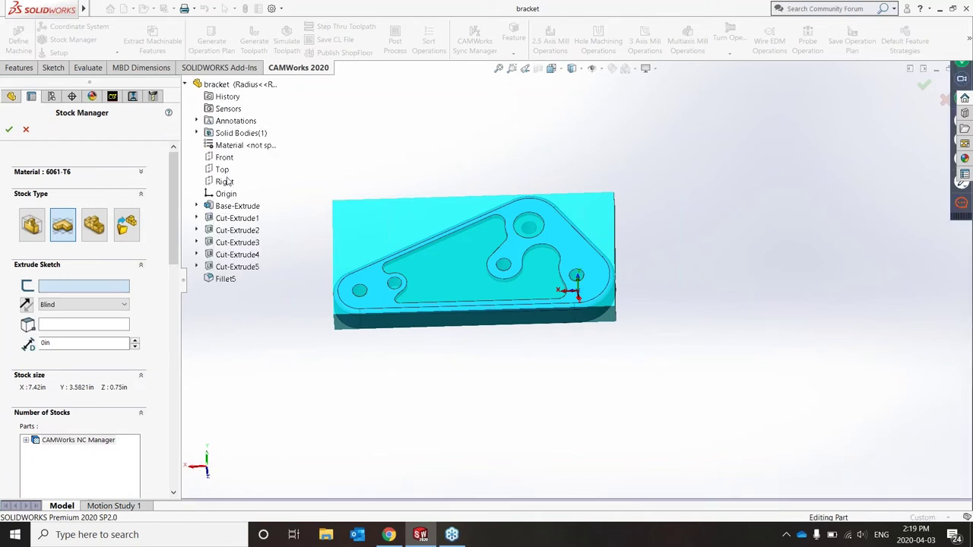
pyautogui.click(197, 206)
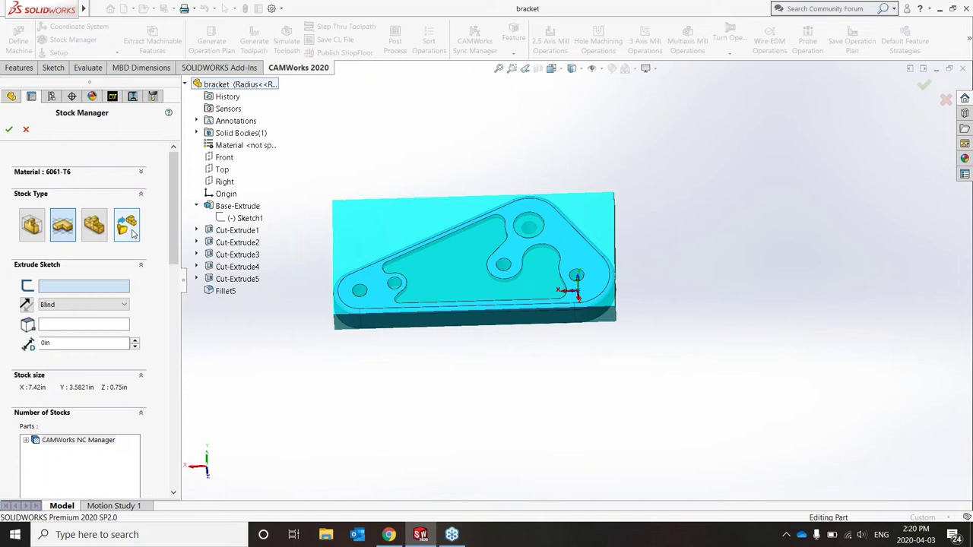
# Step: Set the stock type to bounding box and accept the stock definition
pyautogui.click(32, 223)
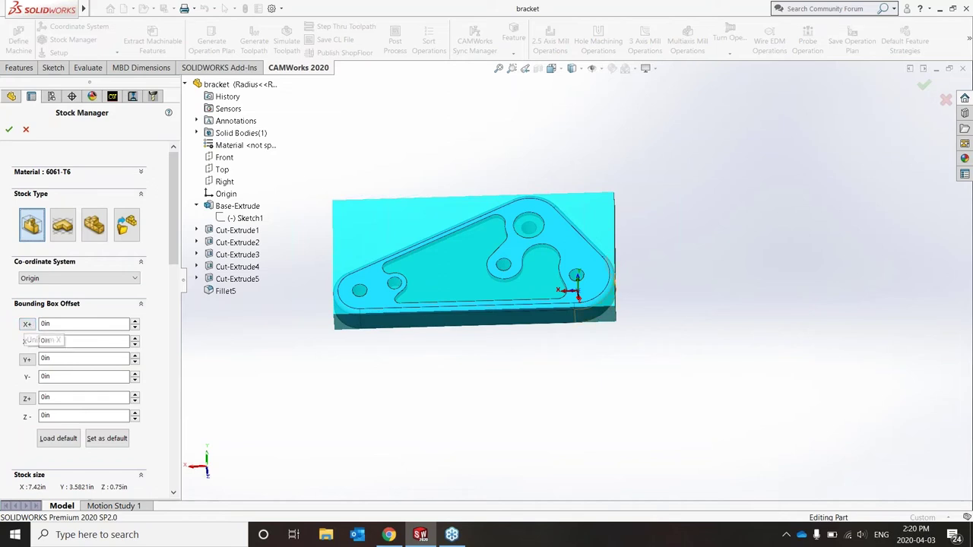
pyautogui.moveTo(574, 279); pyautogui.dragTo(585, 368, button='middle')
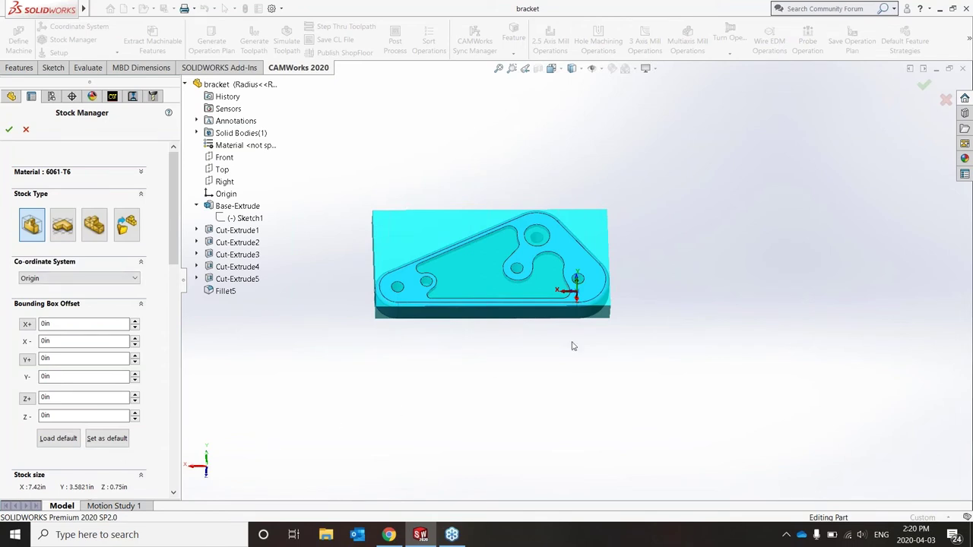
pyautogui.moveTo(573, 343); pyautogui.dragTo(566, 343, button='middle')
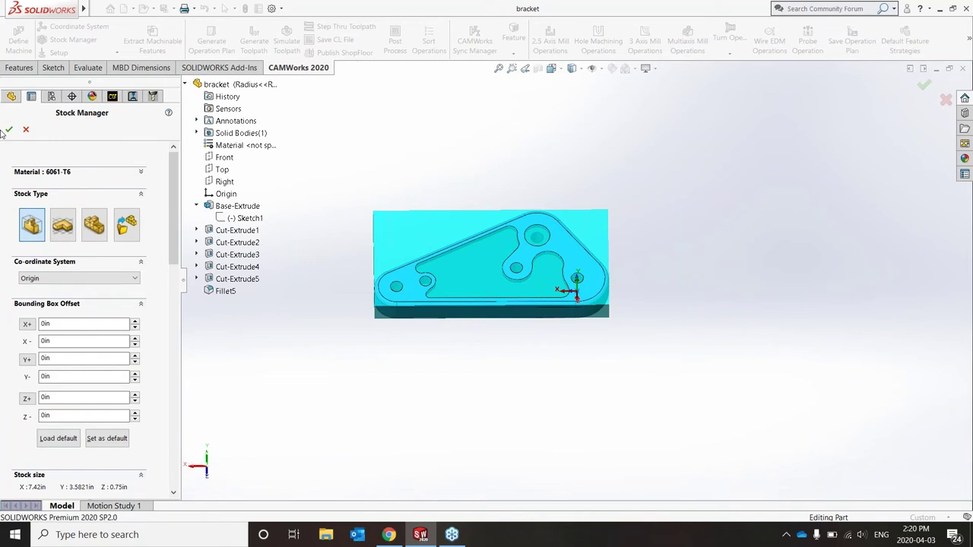
pyautogui.click(8, 132)
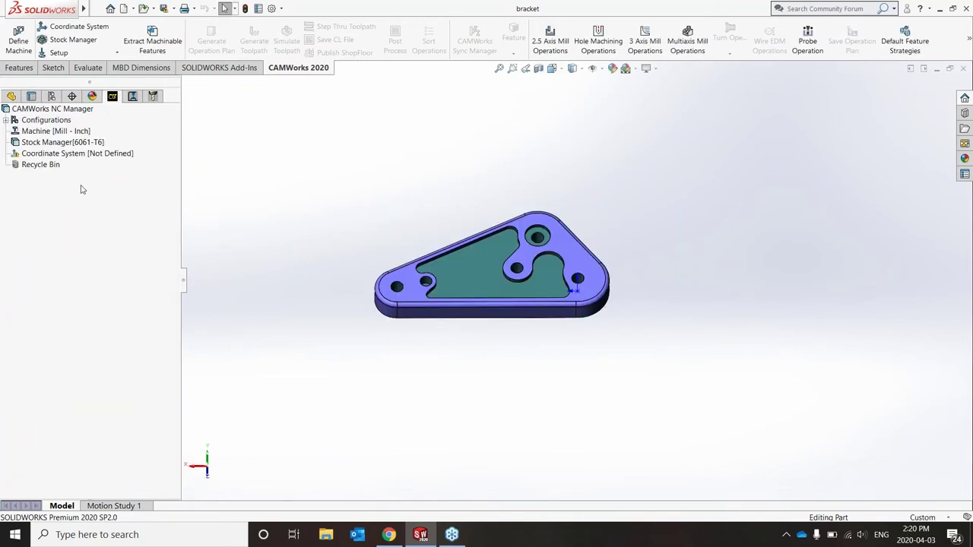
# Step: Open the fixture coordinate system definition for the bracket and keep its method as User Defined
pyautogui.click(89, 154)
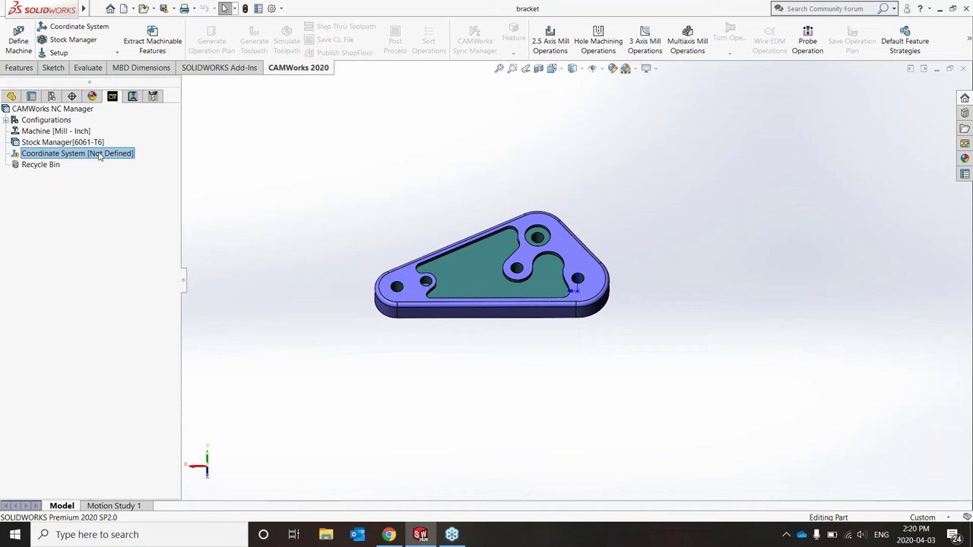
pyautogui.doubleClick(98, 154)
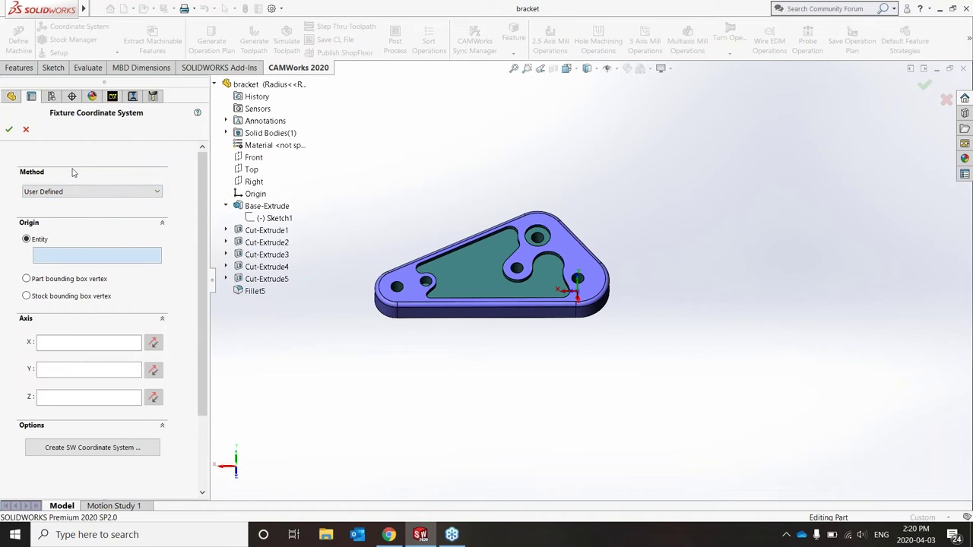
pyautogui.click(207, 6)
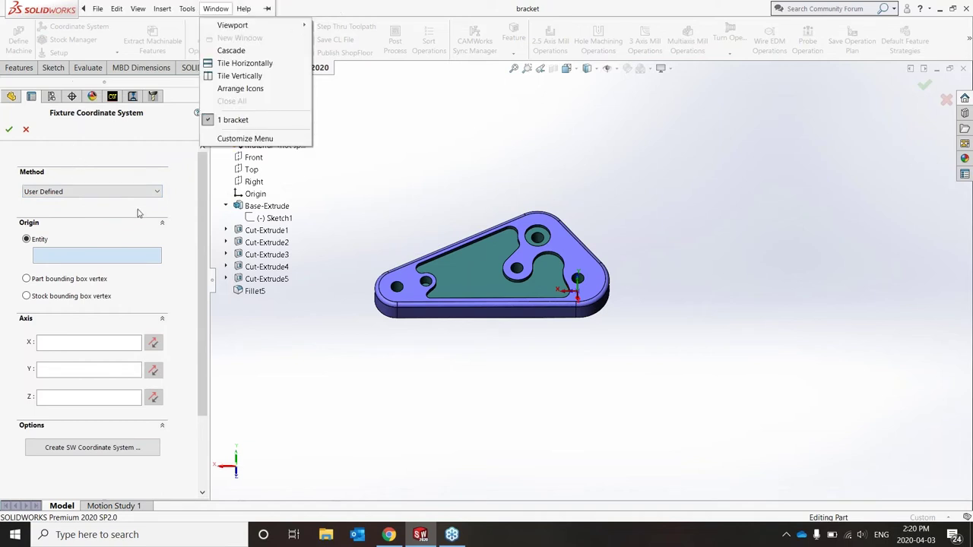
pyautogui.click(140, 158)
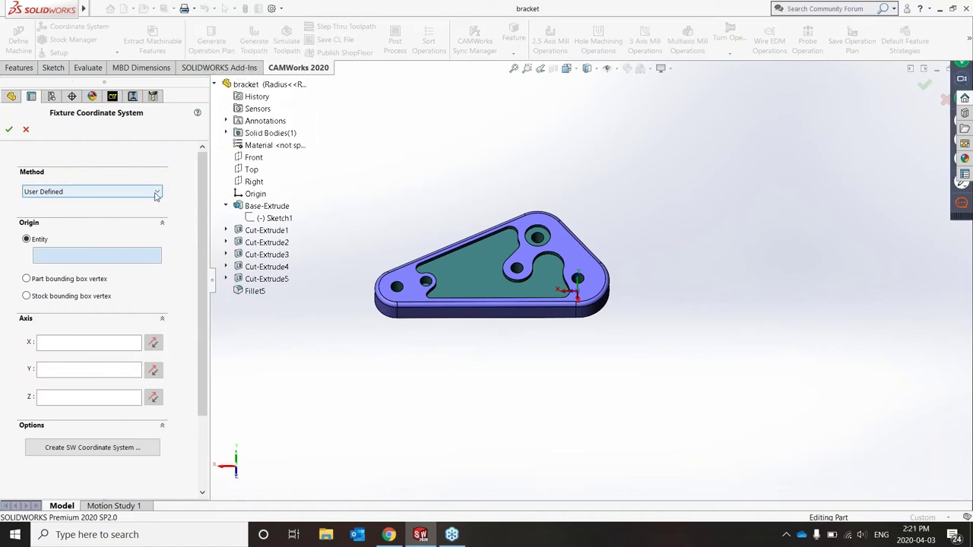
pyautogui.click(156, 195)
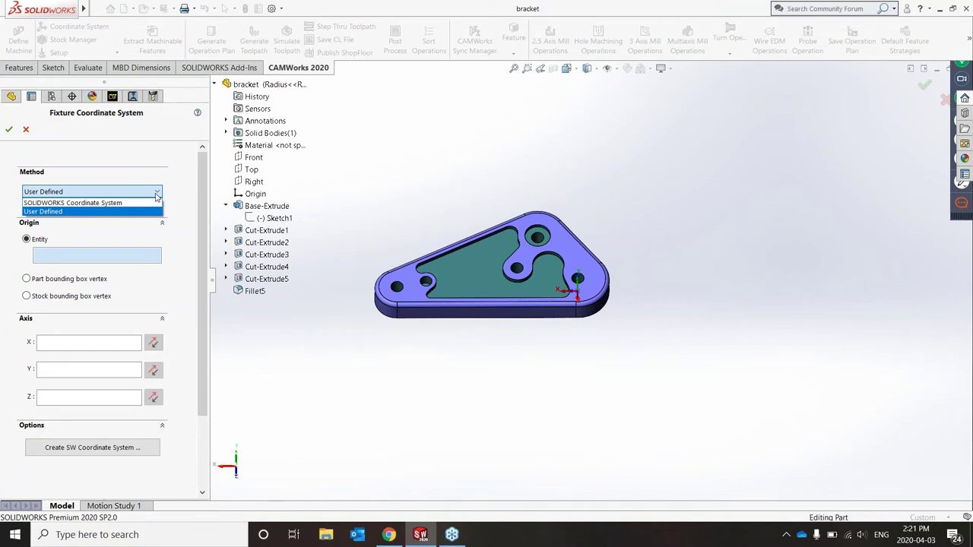
pyautogui.click(152, 211)
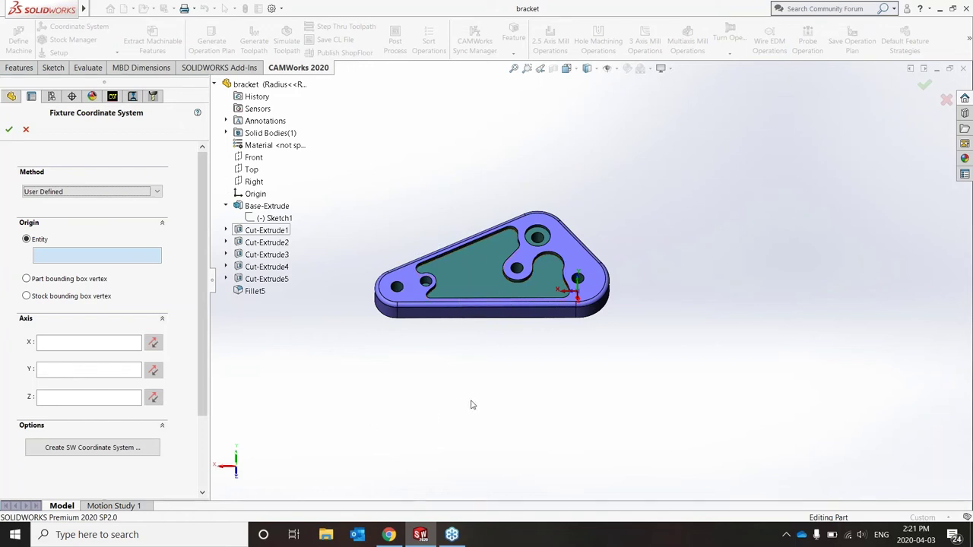
# Step: Define the origin by stock bounding box vertex, picking the lower front corner at the bracket's narrow end
pyautogui.moveTo(519, 243); pyautogui.dragTo(511, 234, button='middle')
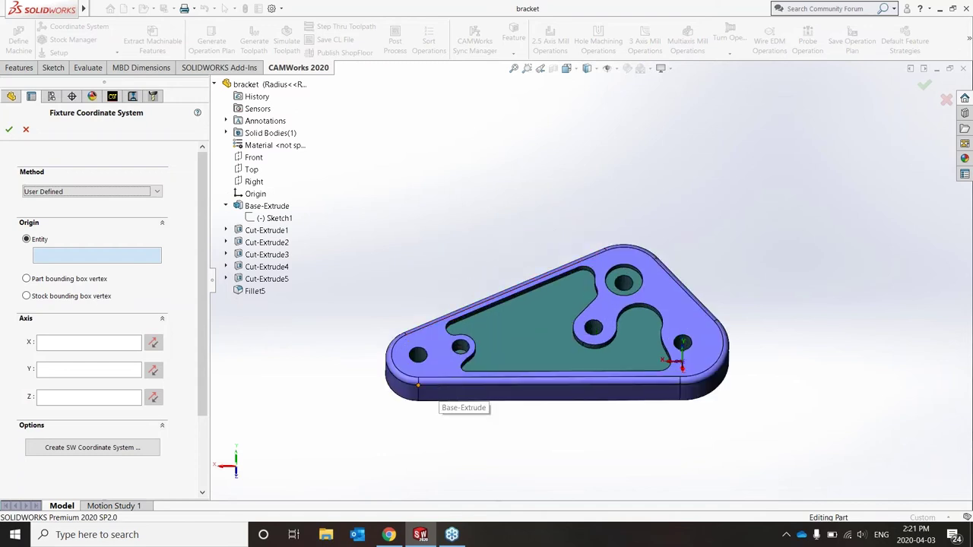
pyautogui.moveTo(522, 448); pyautogui.dragTo(525, 417, button='middle')
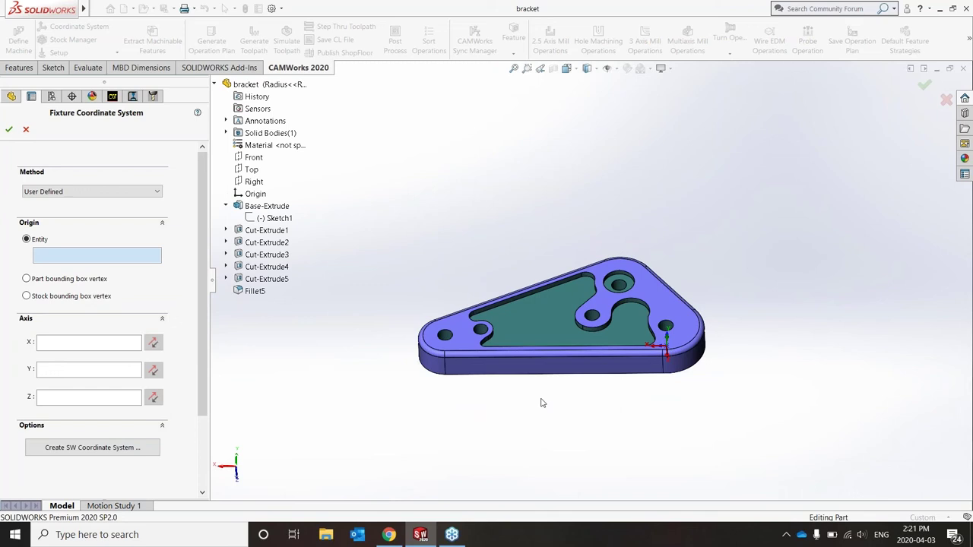
pyautogui.click(26, 280)
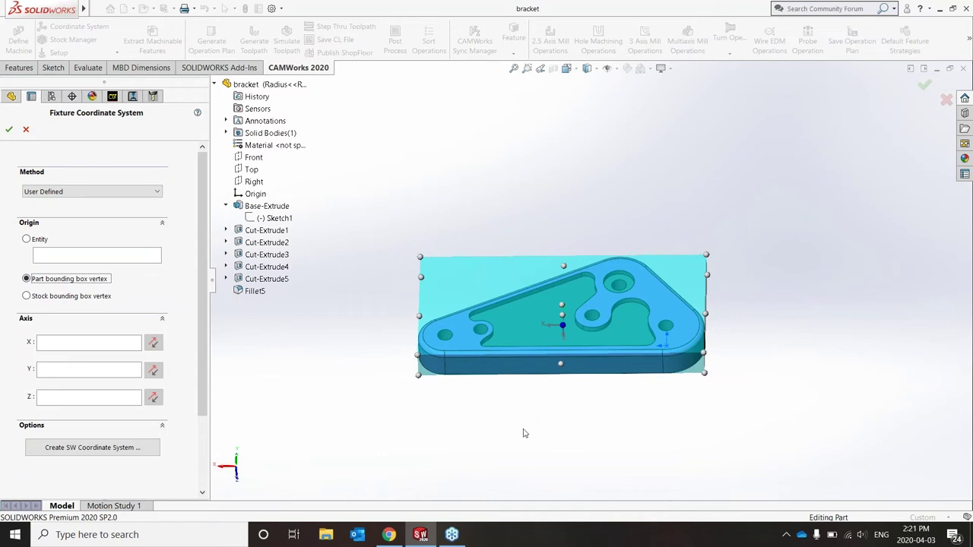
pyautogui.click(26, 296)
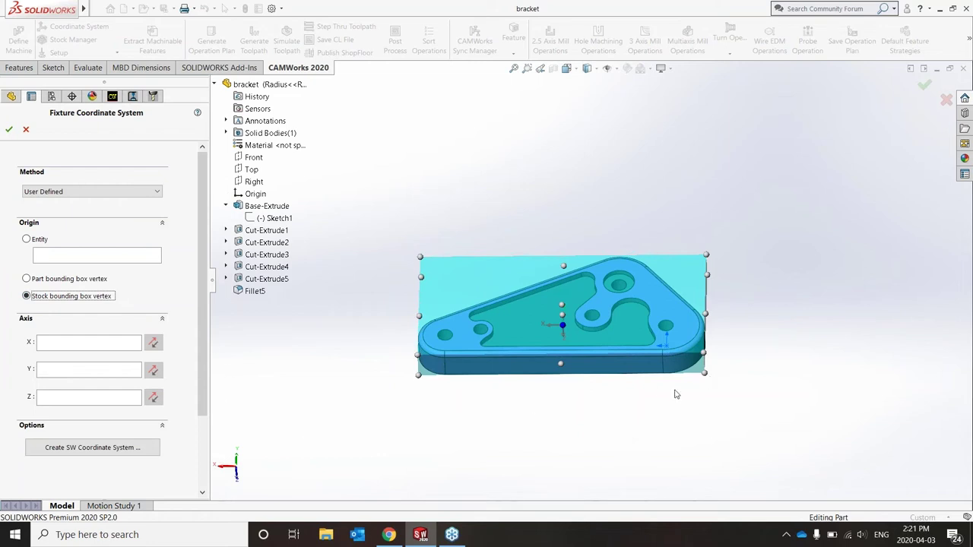
pyautogui.moveTo(676, 400); pyautogui.dragTo(712, 362, button='middle')
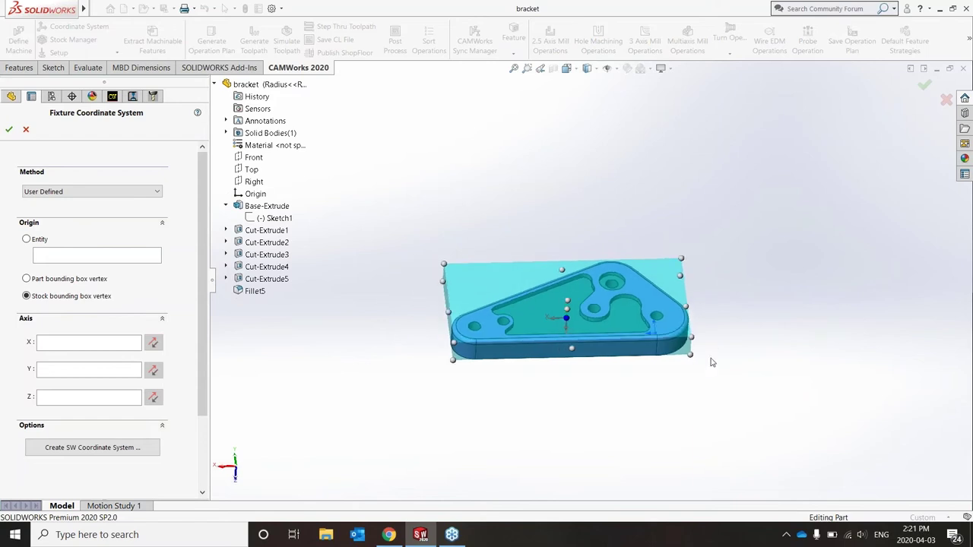
pyautogui.moveTo(553, 320); pyautogui.dragTo(476, 363, button='middle')
pyautogui.click(453, 356)
# Step: Set the Z axis of the fixture coordinate system from the bracket's flat top face
pyautogui.moveTo(599, 357); pyautogui.dragTo(595, 320, button='middle')
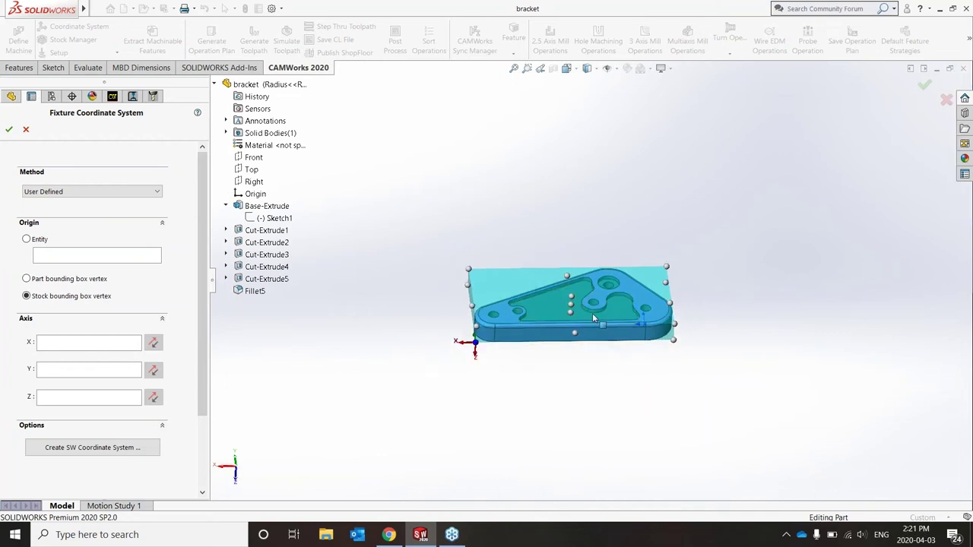
pyautogui.scroll(-5, 595, 320)
pyautogui.moveTo(381, 380); pyautogui.dragTo(337, 417, button='middle')
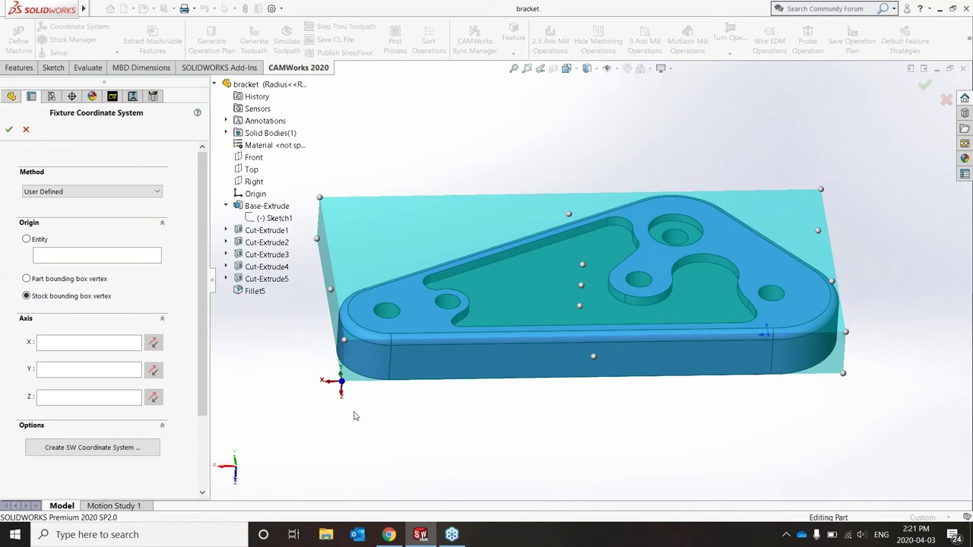
pyautogui.click(76, 399)
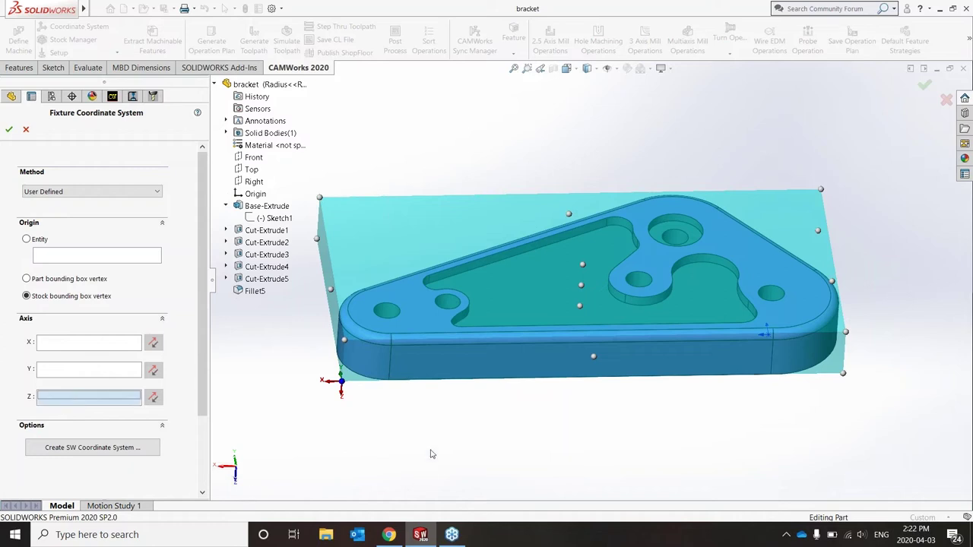
pyautogui.click(431, 314)
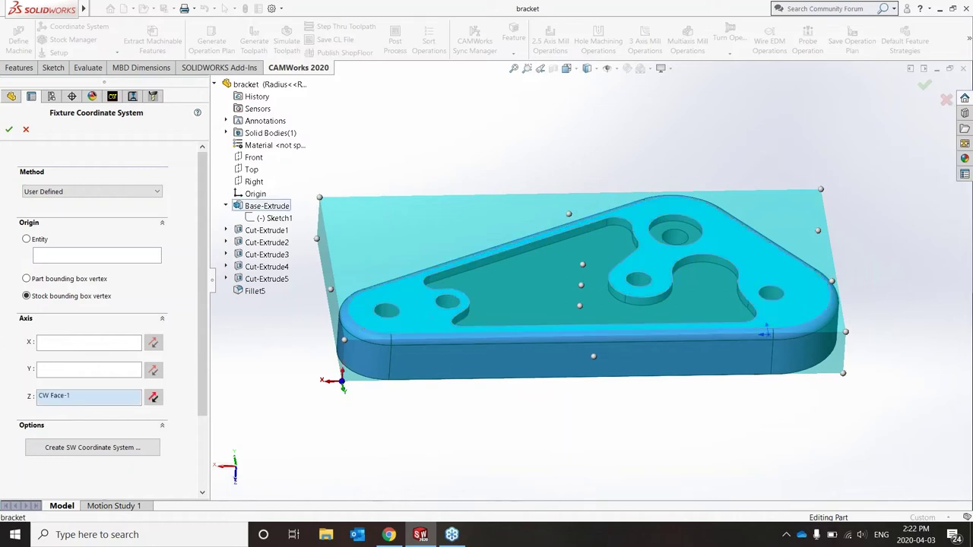
pyautogui.moveTo(426, 357); pyautogui.dragTo(414, 397, button='middle')
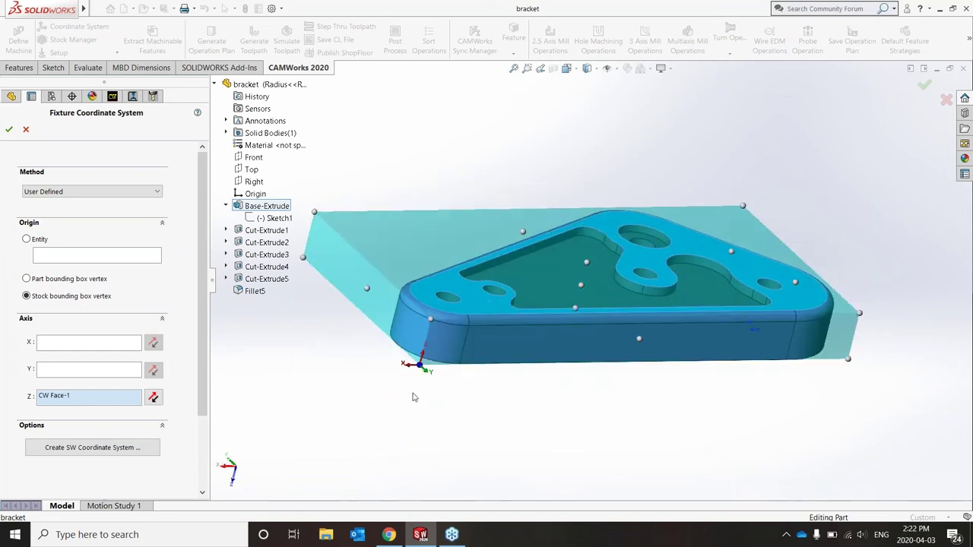
pyautogui.moveTo(441, 365); pyautogui.dragTo(466, 354, button='middle')
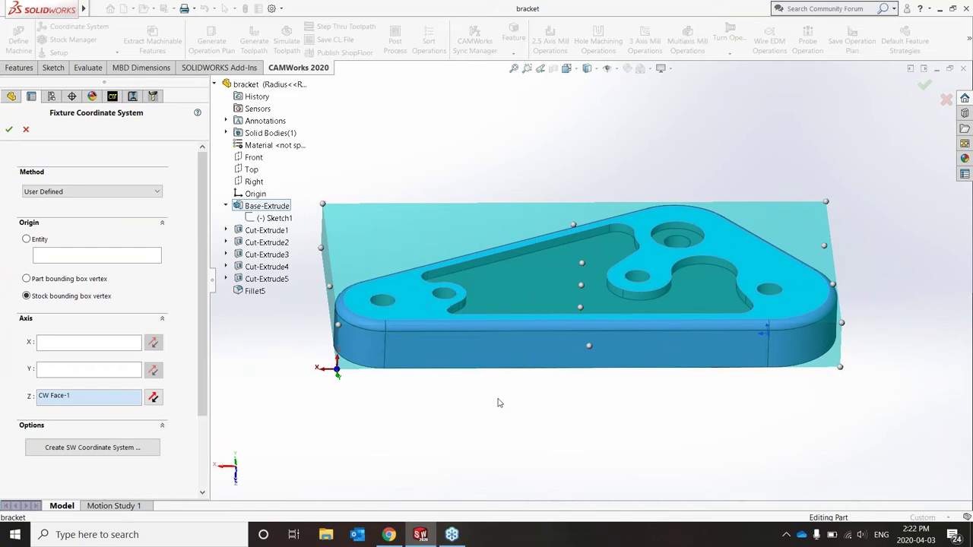
pyautogui.moveTo(458, 415); pyautogui.dragTo(346, 365, button='middle')
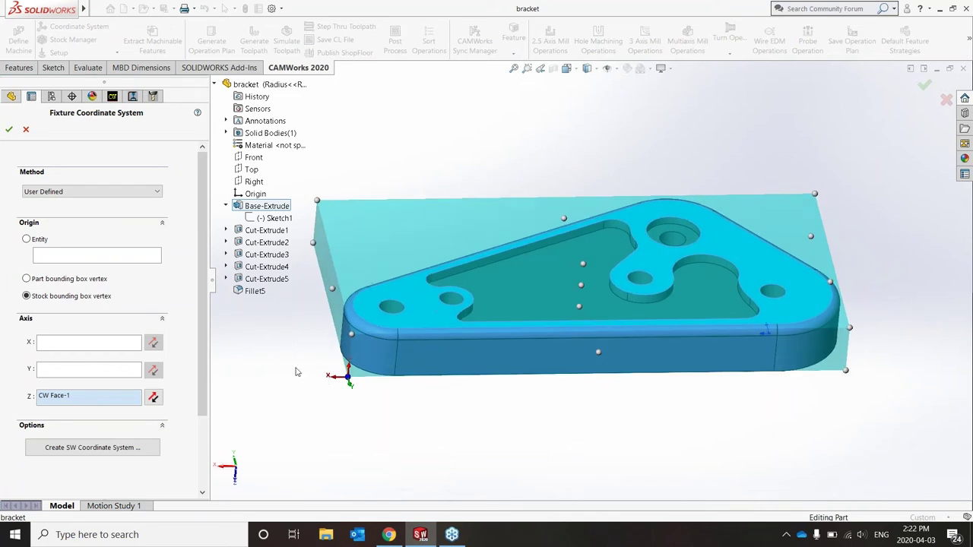
# Step: Align the X axis with the bracket's long lower front edge and reverse its direction to point along the part
pyautogui.click(131, 343)
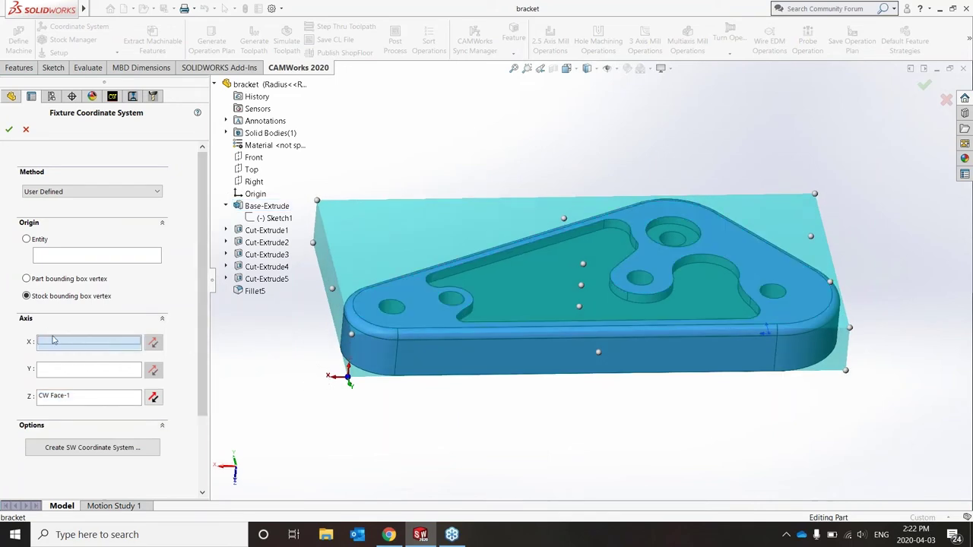
pyautogui.moveTo(730, 419); pyautogui.dragTo(680, 408, button='middle')
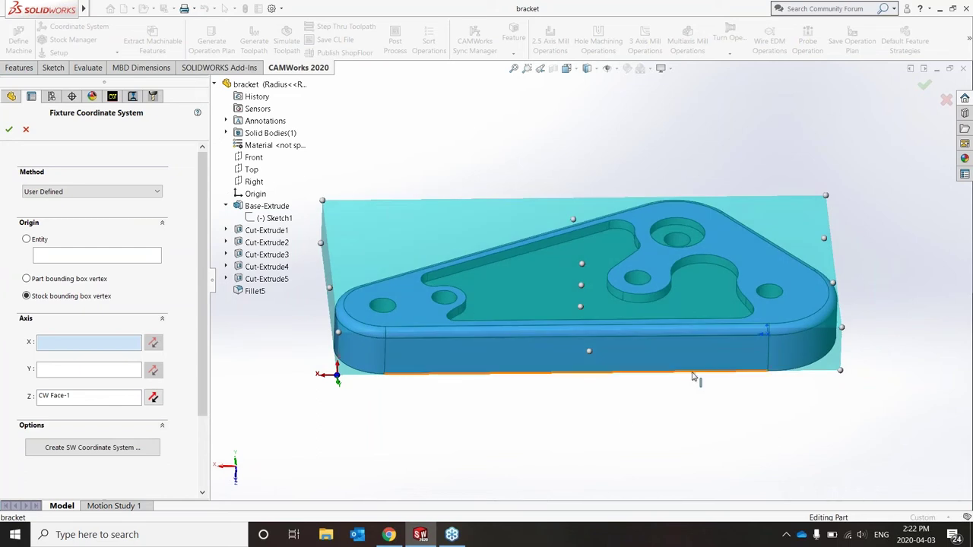
pyautogui.click(693, 372)
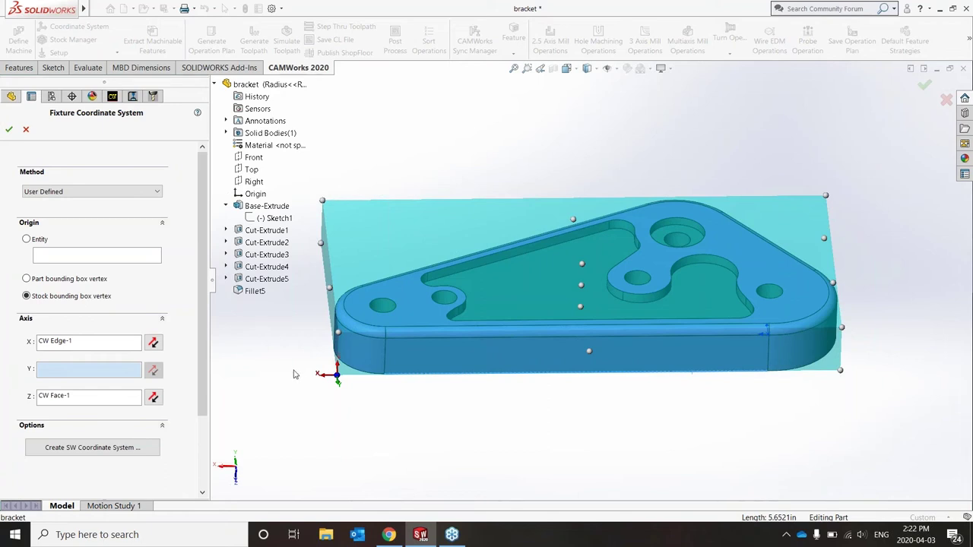
pyautogui.click(154, 343)
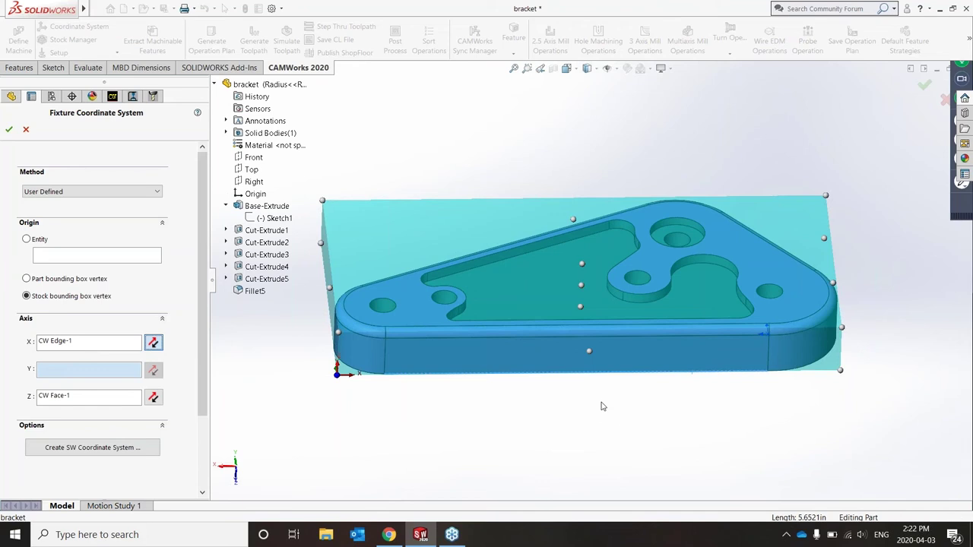
# Step: Check the axis orientation at the stock corner and accept the fixture coordinate system
pyautogui.moveTo(602, 406); pyautogui.dragTo(552, 366, button='middle')
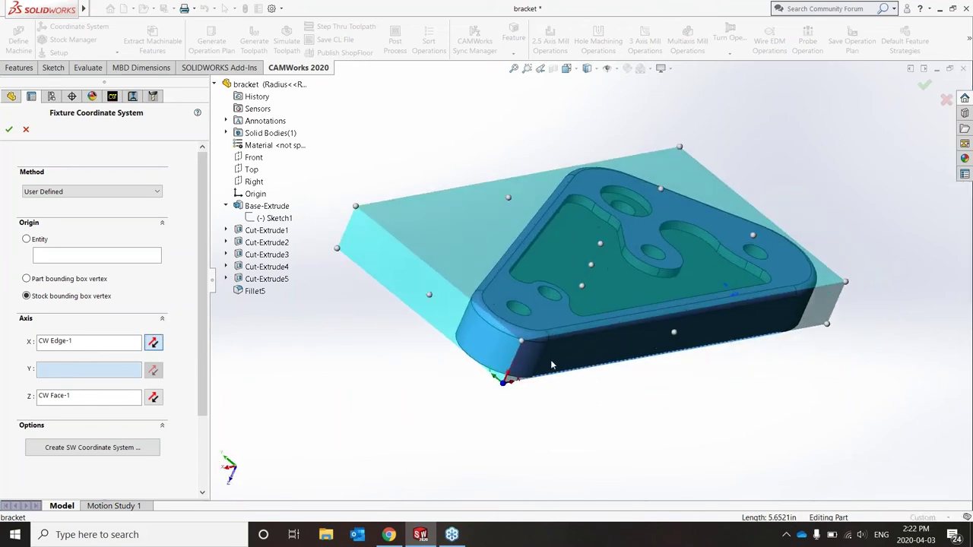
pyautogui.scroll(-5, 552, 366)
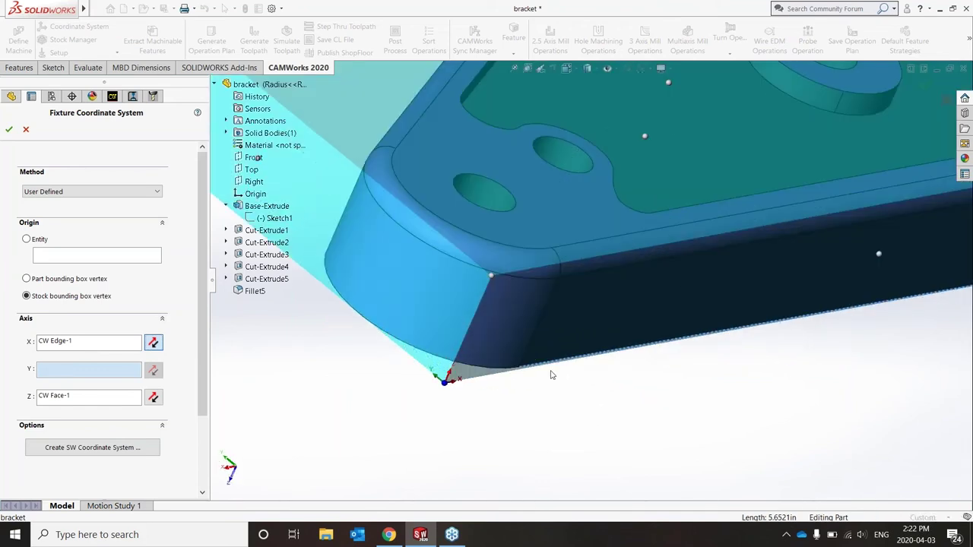
pyautogui.scroll(8, 552, 373)
pyautogui.moveTo(552, 373); pyautogui.dragTo(925, 331, button='middle')
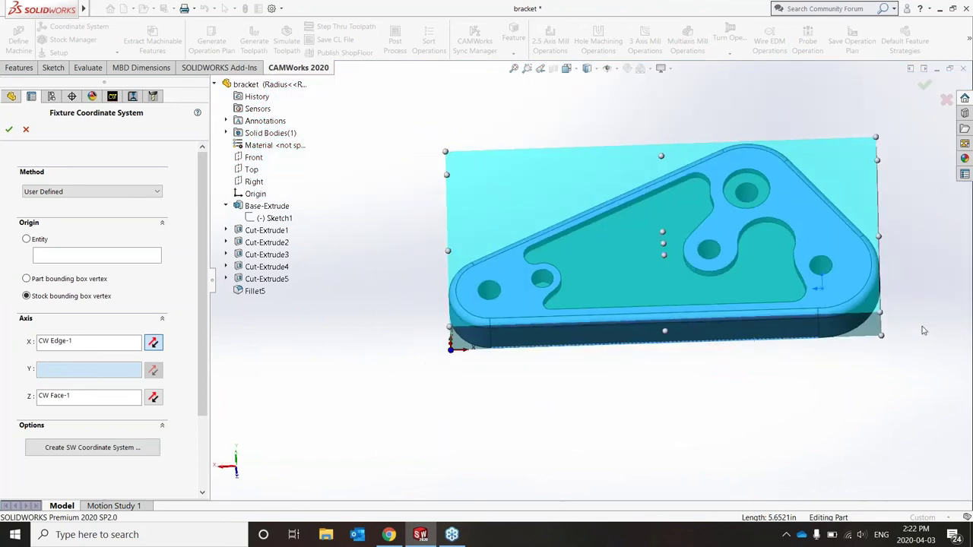
pyautogui.click(9, 130)
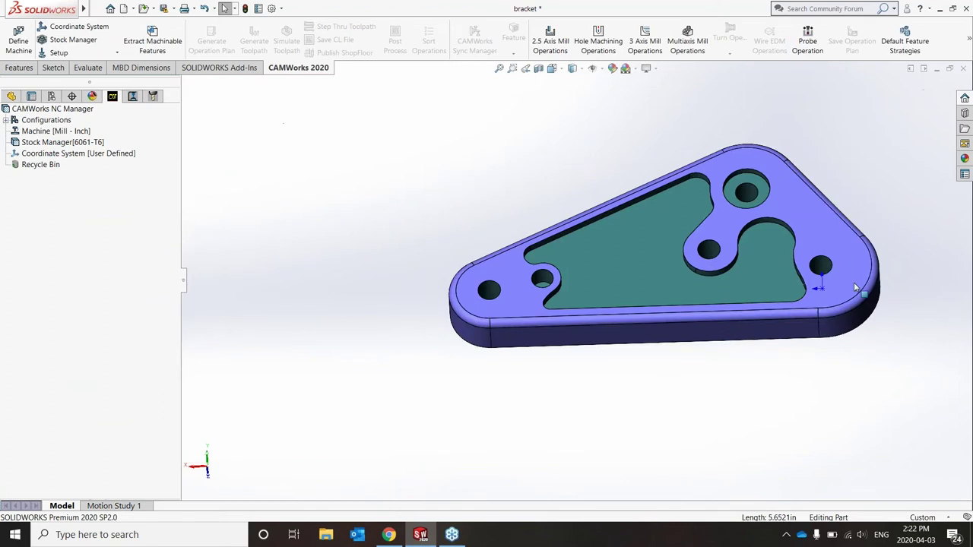
# Step: Examine the bracket's pocket and holes from several angles and show the part's design feature tree
pyautogui.scroll(-3, 882, 252)
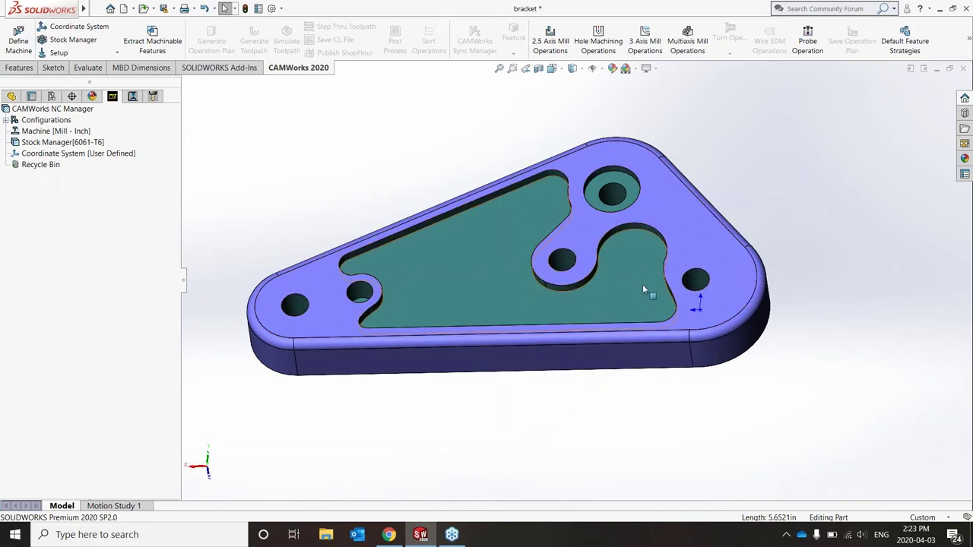
pyautogui.moveTo(642, 289); pyautogui.dragTo(643, 268, button='middle')
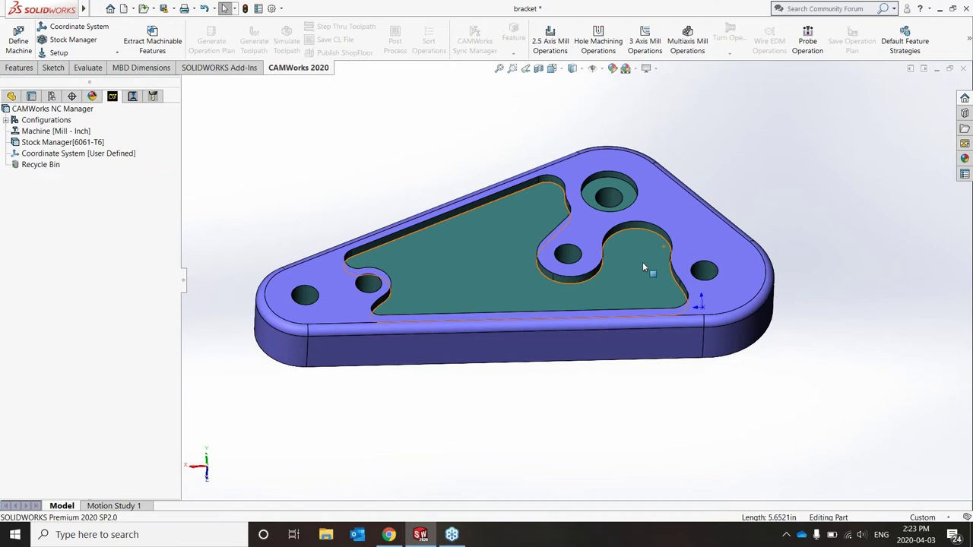
pyautogui.press('Down')
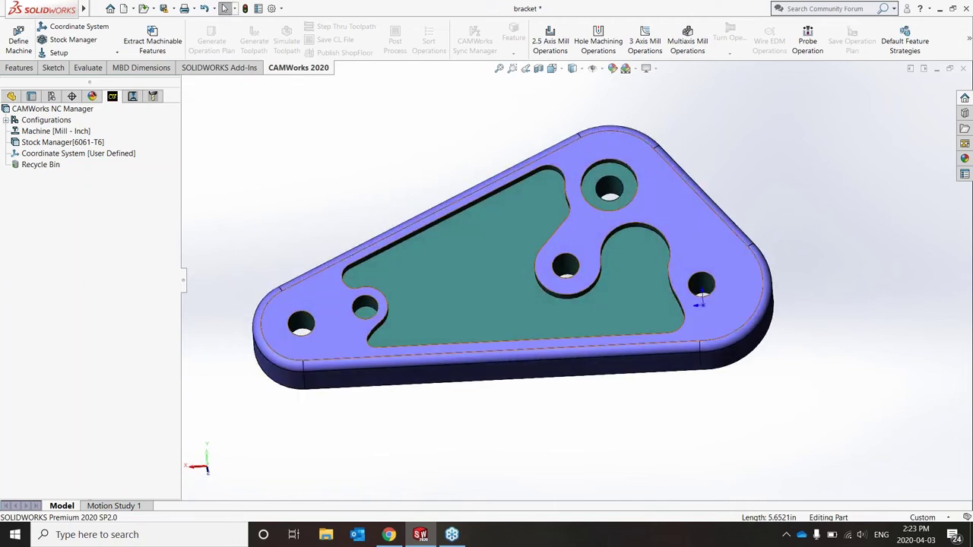
pyautogui.click(308, 317)
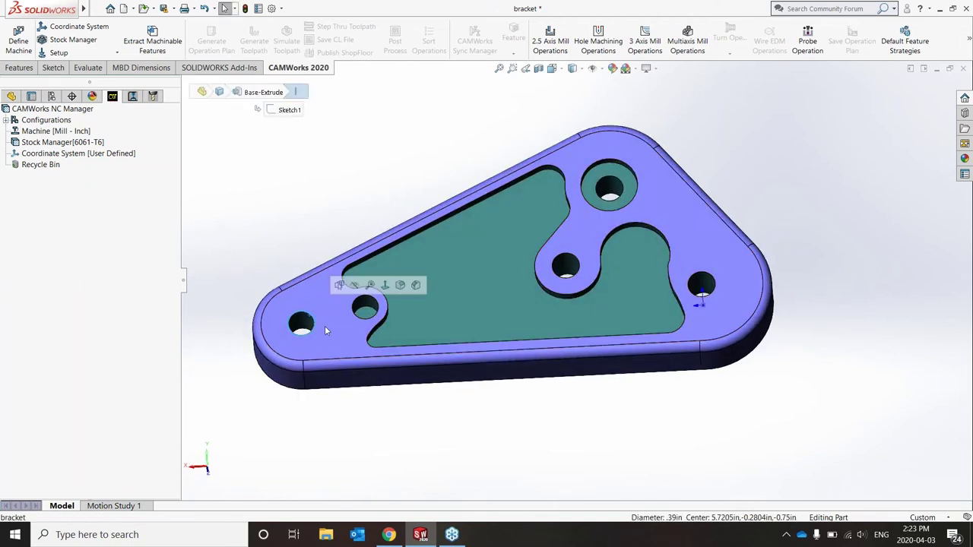
pyautogui.moveTo(325, 330)
pyautogui.mouseDown(button='middle')
pyautogui.moveTo(333, 347)
pyautogui.moveTo(338, 327)
pyautogui.mouseUp(button='middle')
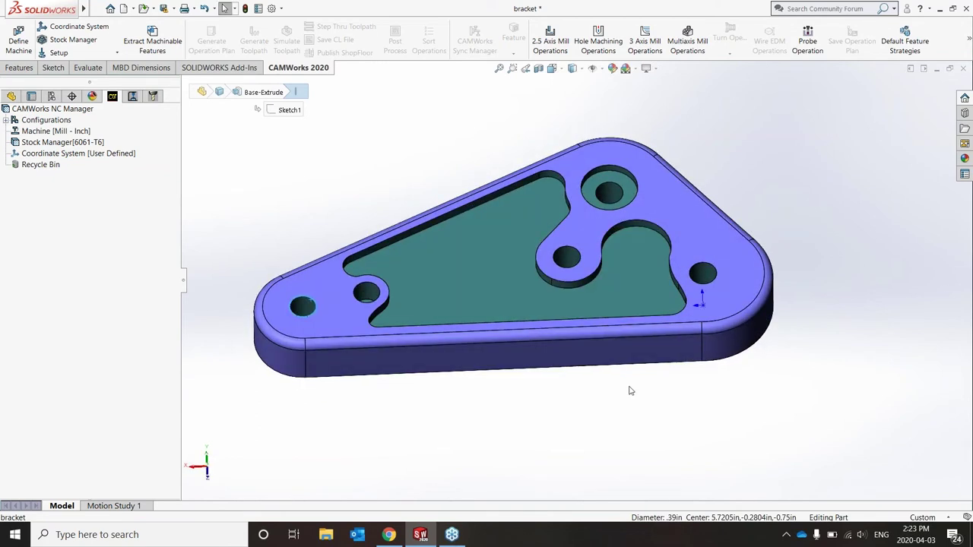
pyautogui.moveTo(698, 239); pyautogui.dragTo(695, 296, button='middle')
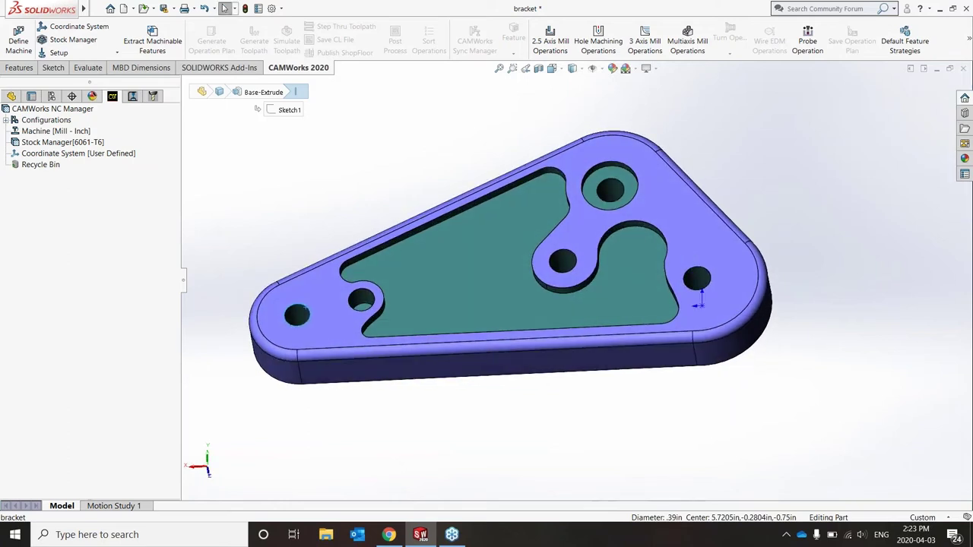
pyautogui.moveTo(385, 327); pyautogui.dragTo(386, 337, button='middle')
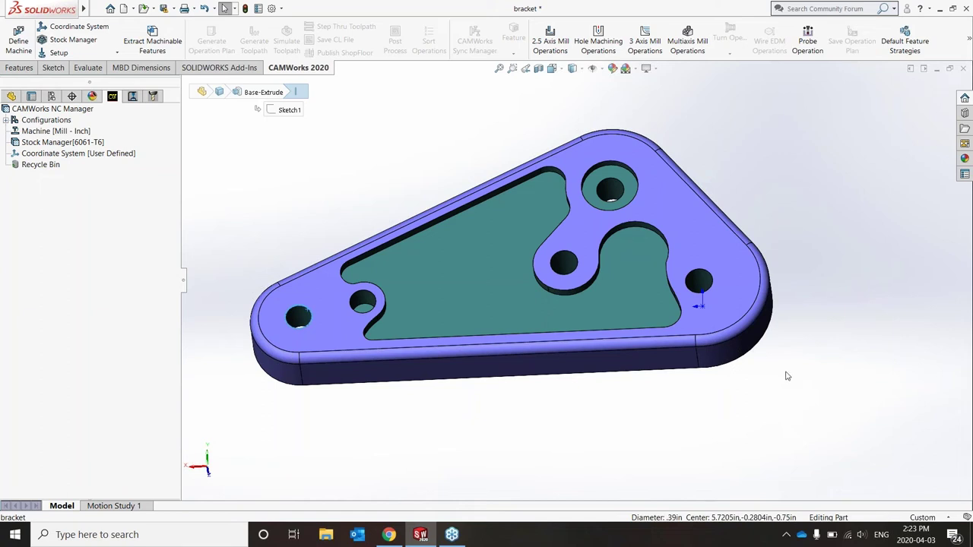
pyautogui.moveTo(787, 358)
pyautogui.mouseDown(button='middle')
pyautogui.moveTo(783, 351)
pyautogui.moveTo(799, 355)
pyautogui.mouseUp(button='middle')
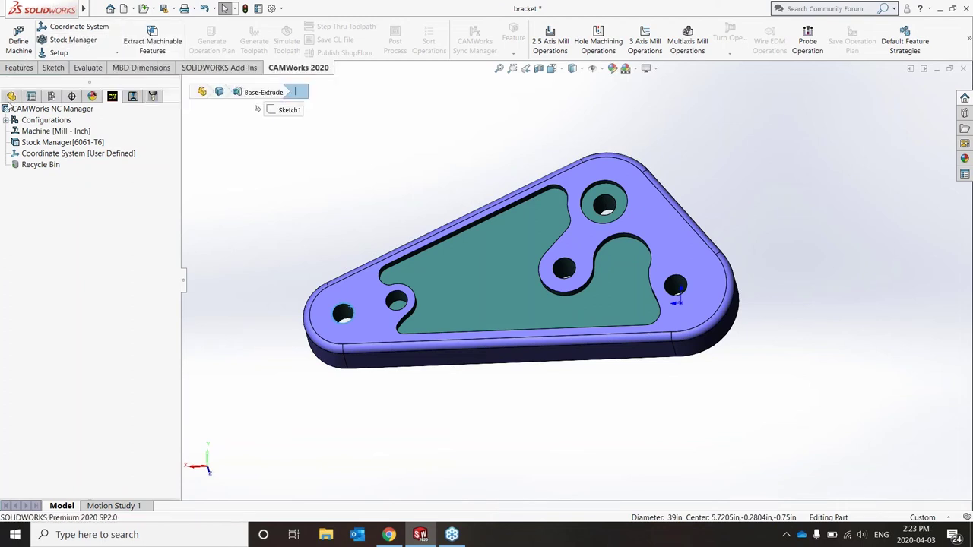
pyautogui.click(10, 97)
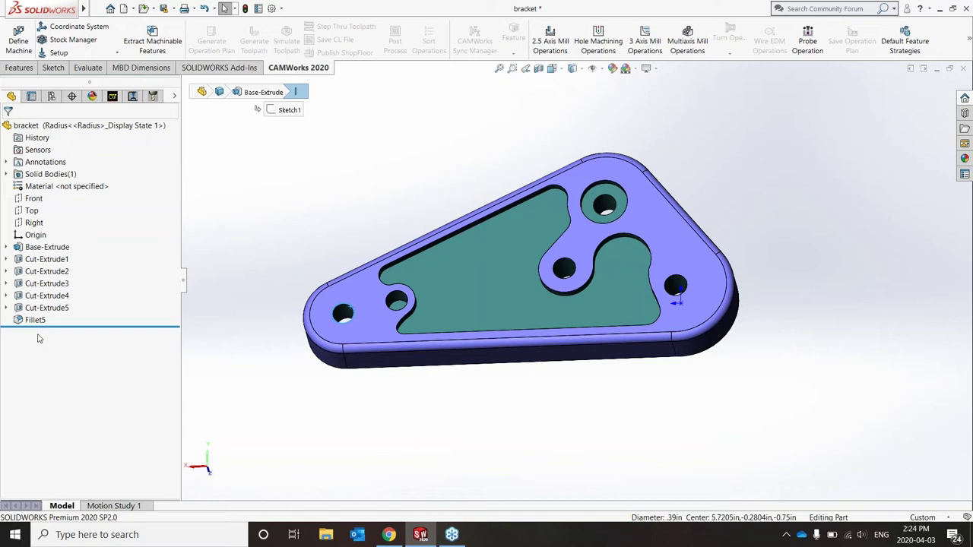
# Step: Extract the bracket's machinable features and widen the feature tree so the full feature names can be read
pyautogui.click(112, 97)
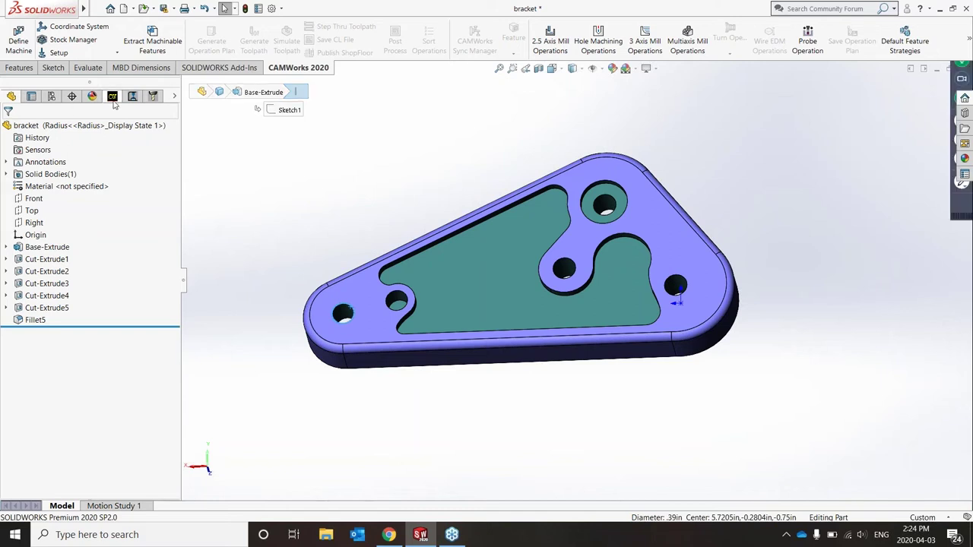
pyautogui.click(154, 38)
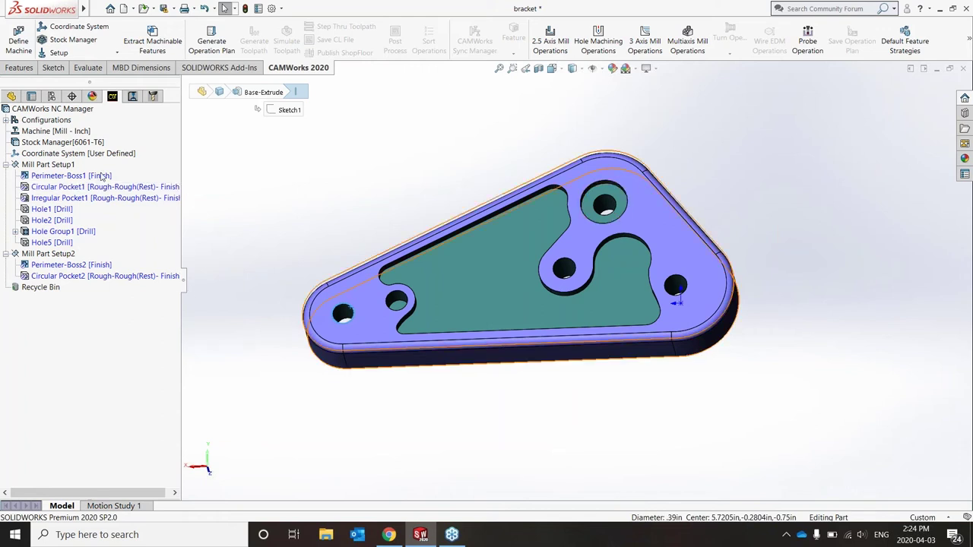
pyautogui.click(186, 283)
pyautogui.click(189, 288)
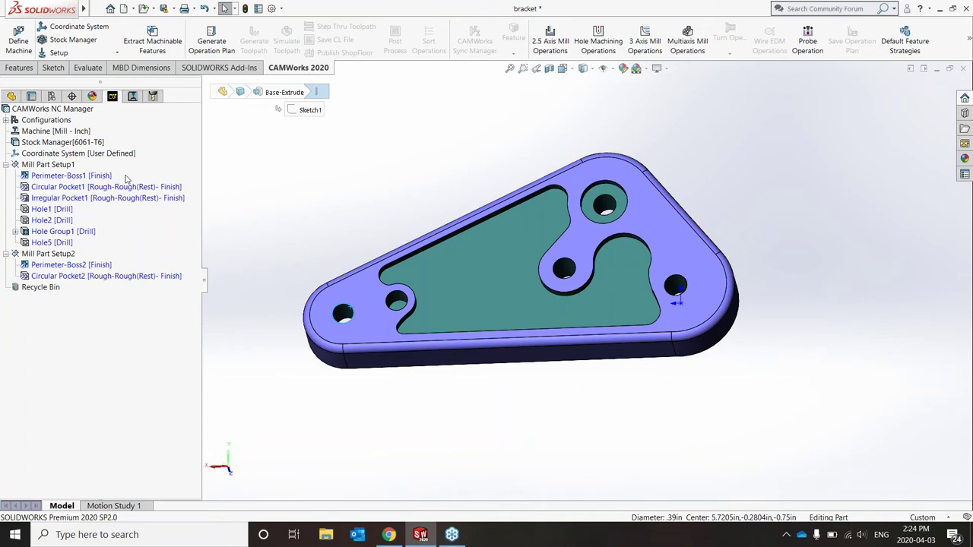
# Step: Examine the Perimeter-Boss1 and Circular Pocket1 features of Mill Part Setup1 on the model
pyautogui.click(61, 176)
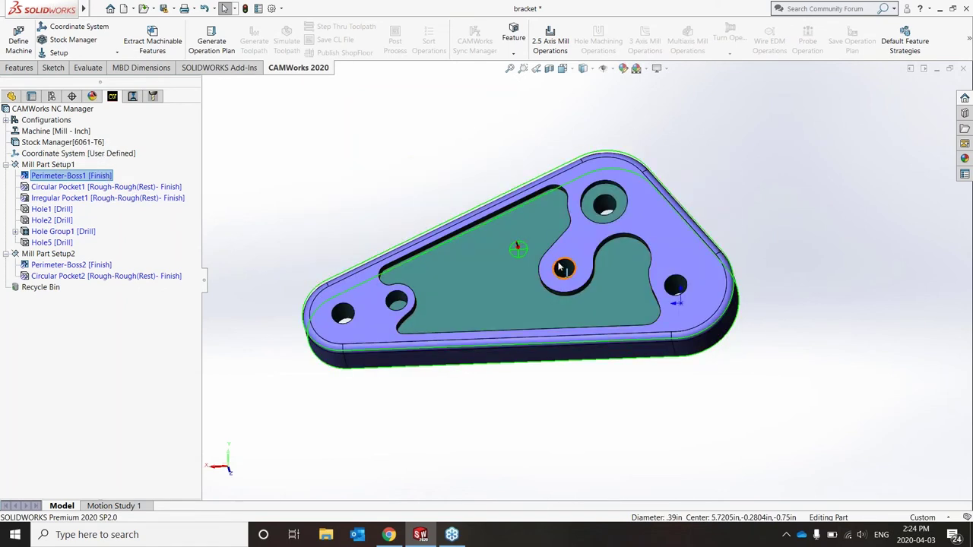
pyautogui.moveTo(560, 268); pyautogui.dragTo(574, 197, button='middle')
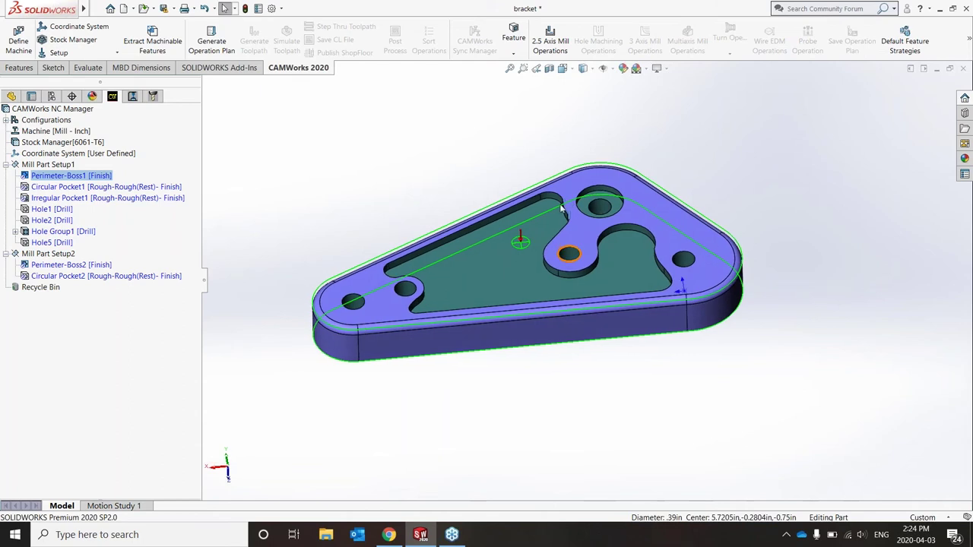
pyautogui.click(80, 188)
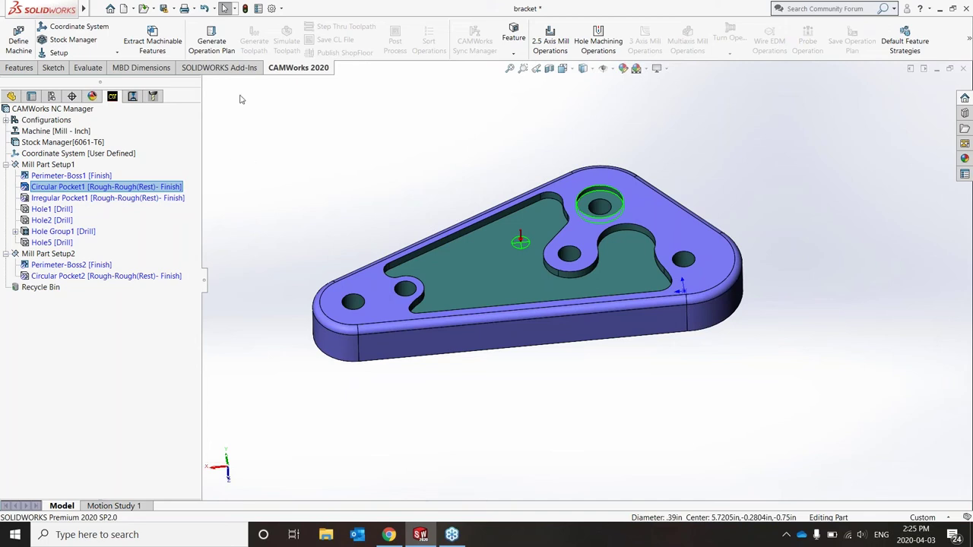
# Step: Compare the machining directions of Mill Part Setup1 and Mill Part Setup2 from both sides of the bracket
pyautogui.click(66, 165)
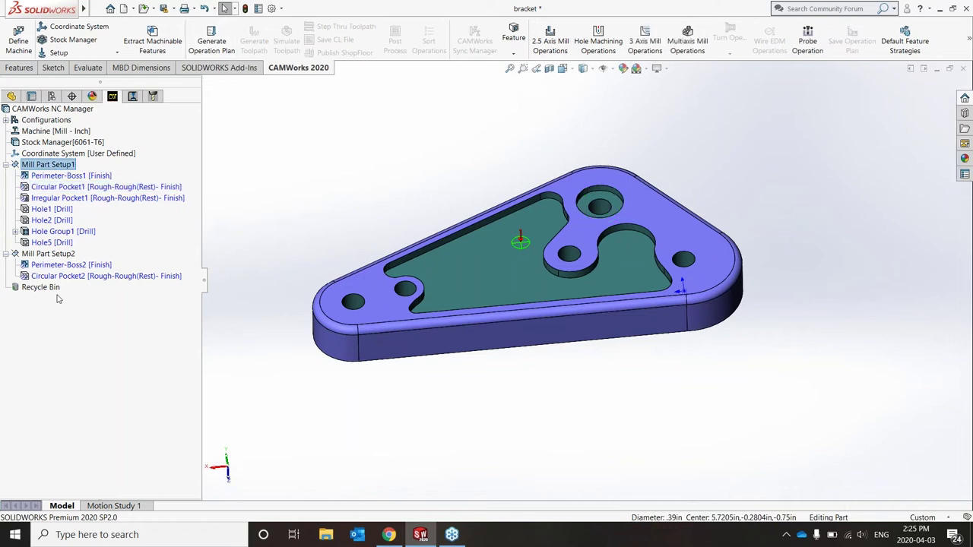
pyautogui.click(48, 254)
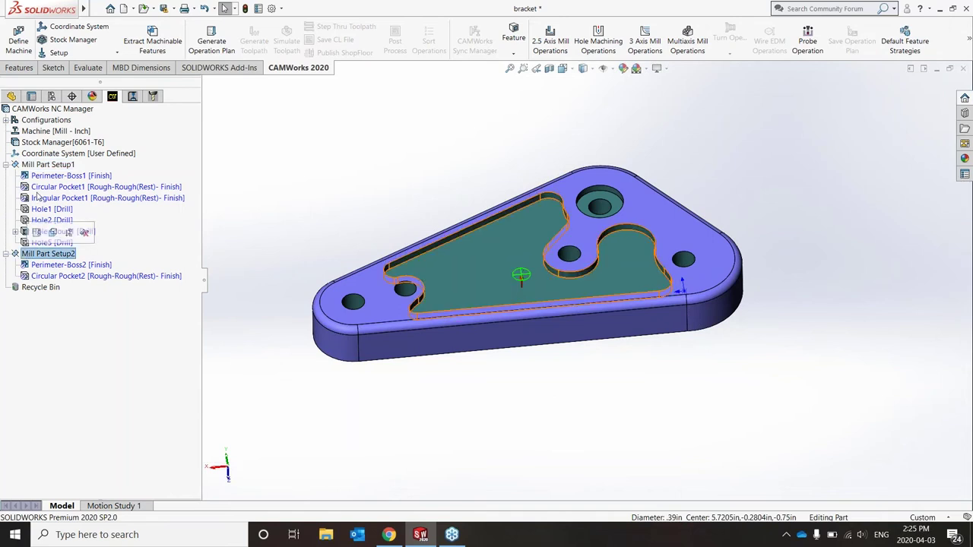
pyautogui.click(47, 165)
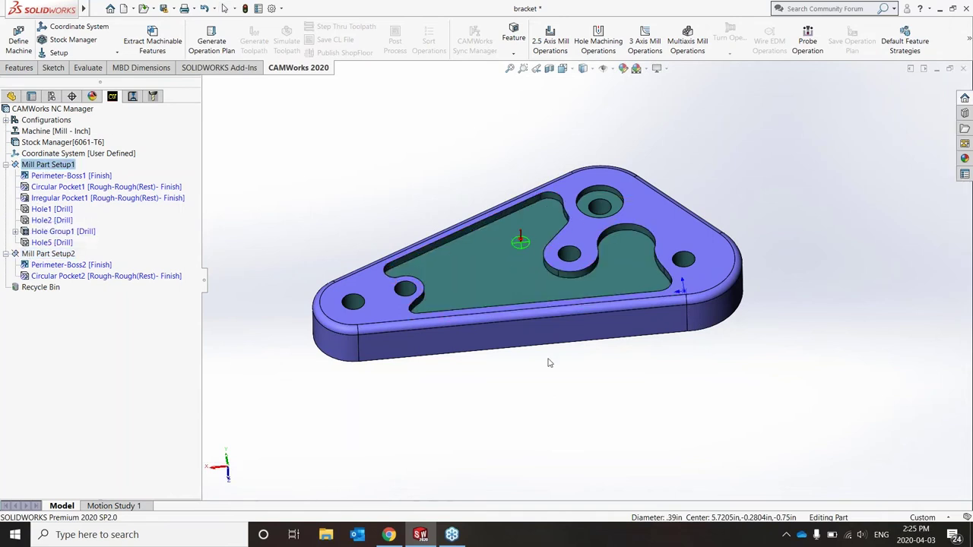
pyautogui.moveTo(659, 333); pyautogui.dragTo(511, 123, button='middle')
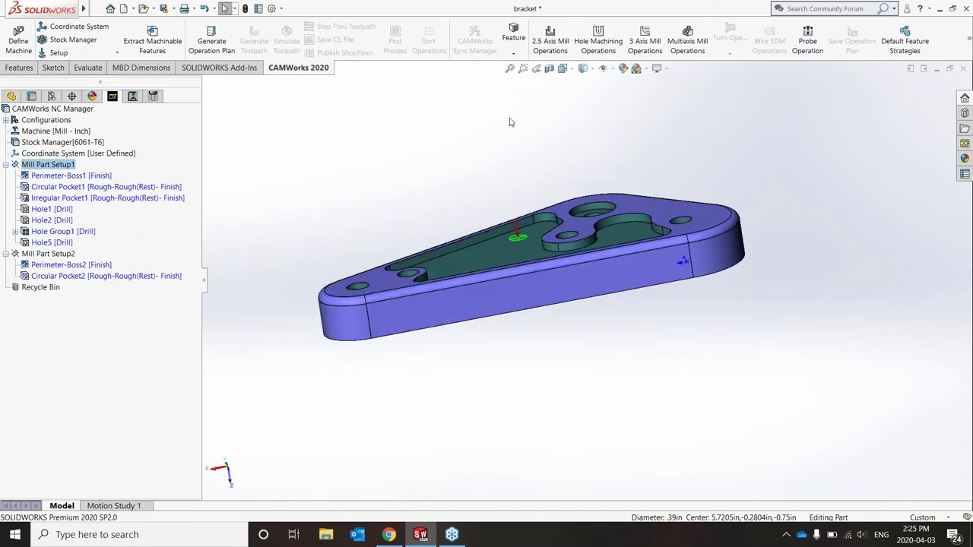
pyautogui.moveTo(636, 231); pyautogui.dragTo(565, 425, button='middle')
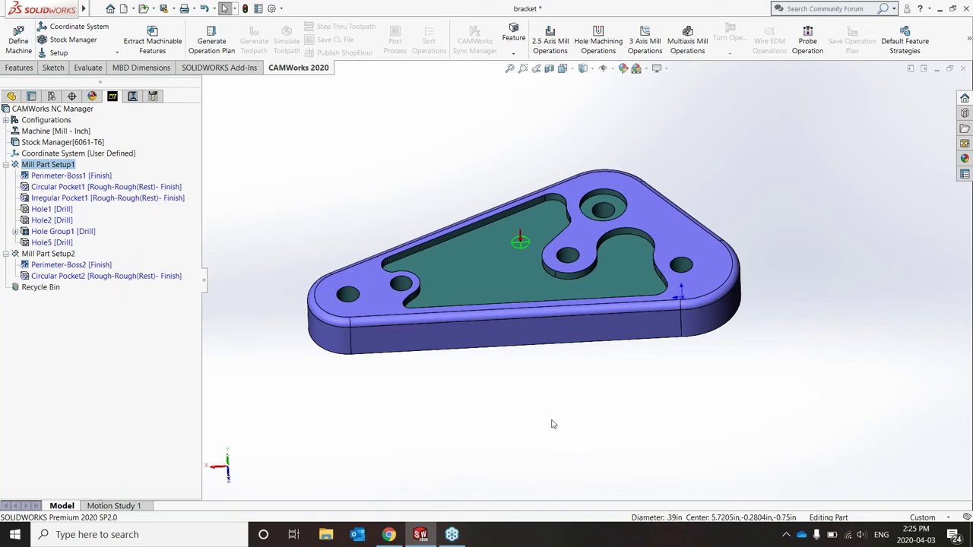
pyautogui.click(44, 254)
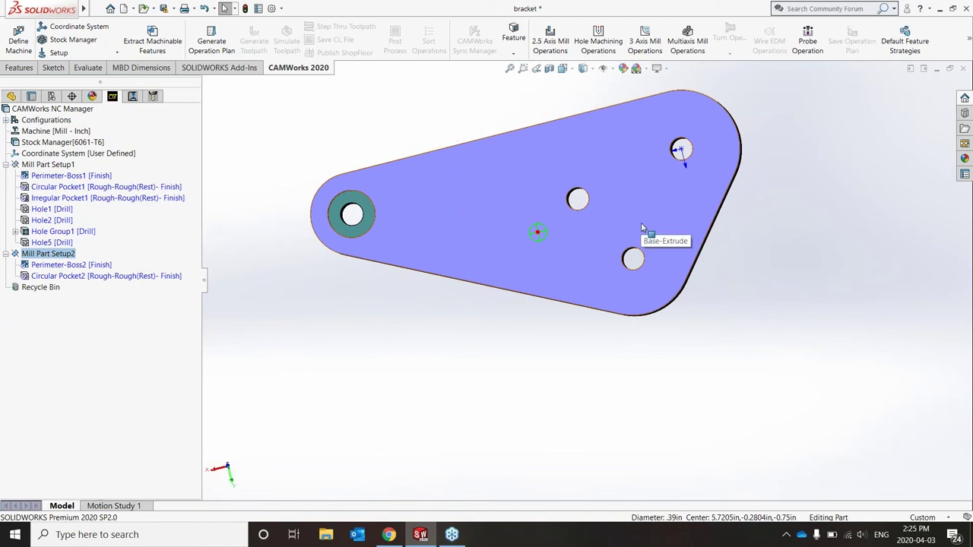
pyautogui.moveTo(624, 126); pyautogui.dragTo(641, 251, button='middle')
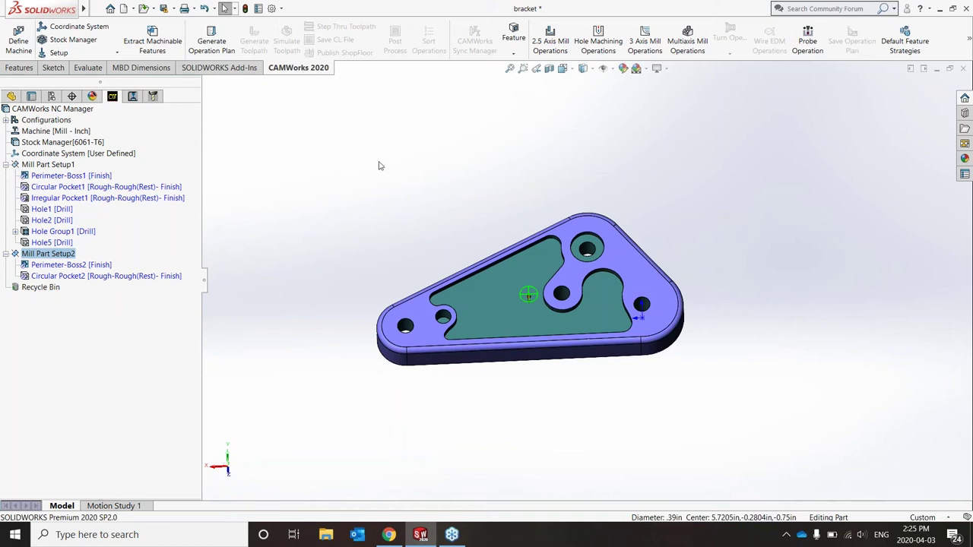
# Step: Generate the operation plan for all extracted features and show the operation tree
pyautogui.click(212, 39)
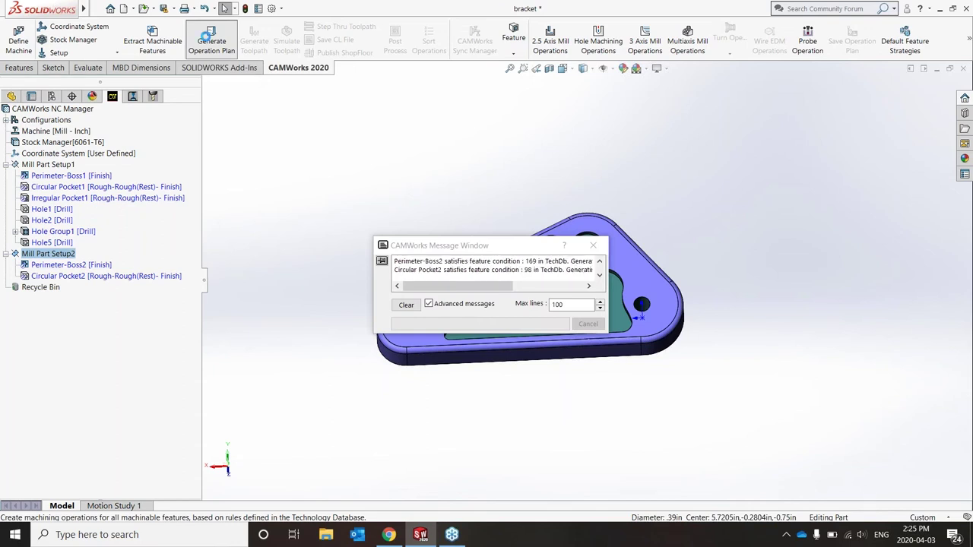
pyautogui.click(112, 96)
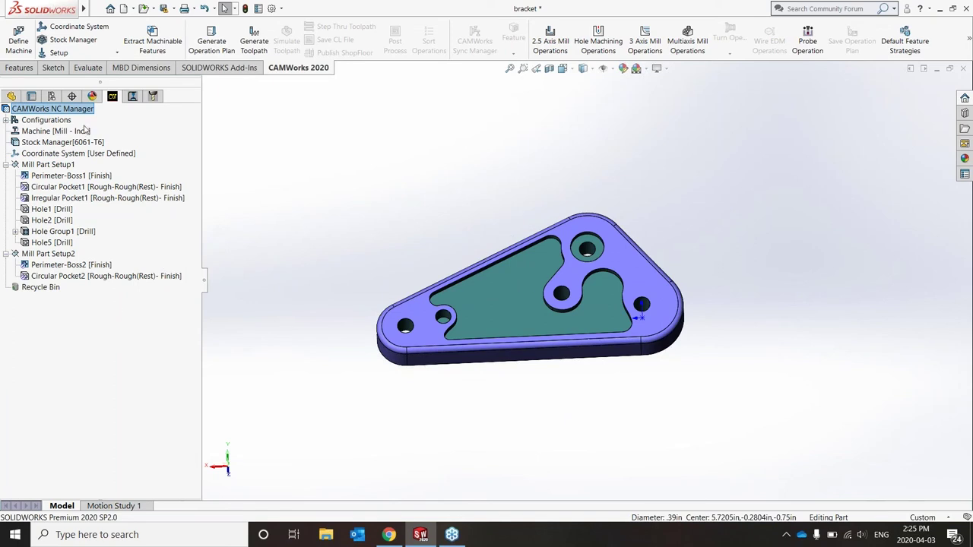
pyautogui.click(132, 96)
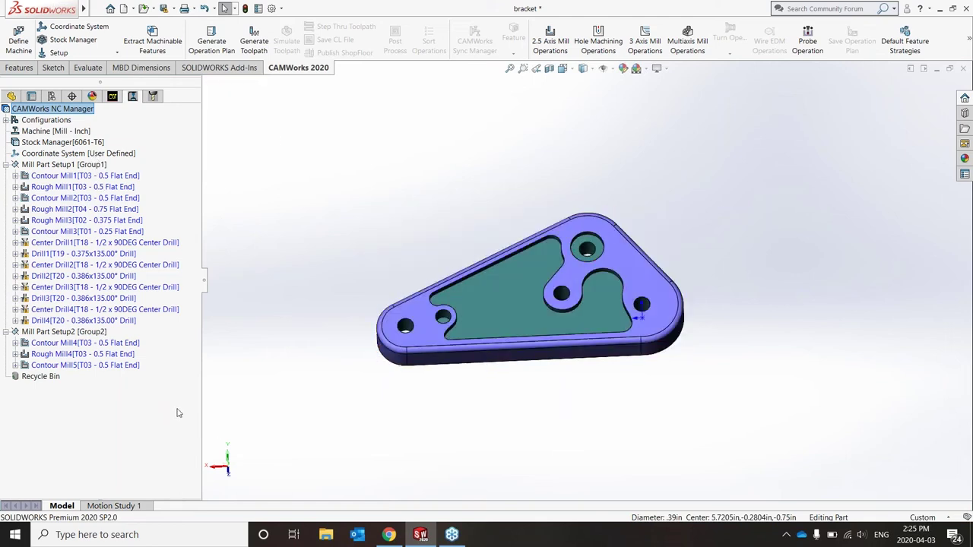
# Step: Check Contour Mill4 against the Mill Part Setup2 features and delete that perimeter contour operation
pyautogui.click(81, 346)
pyautogui.click(112, 97)
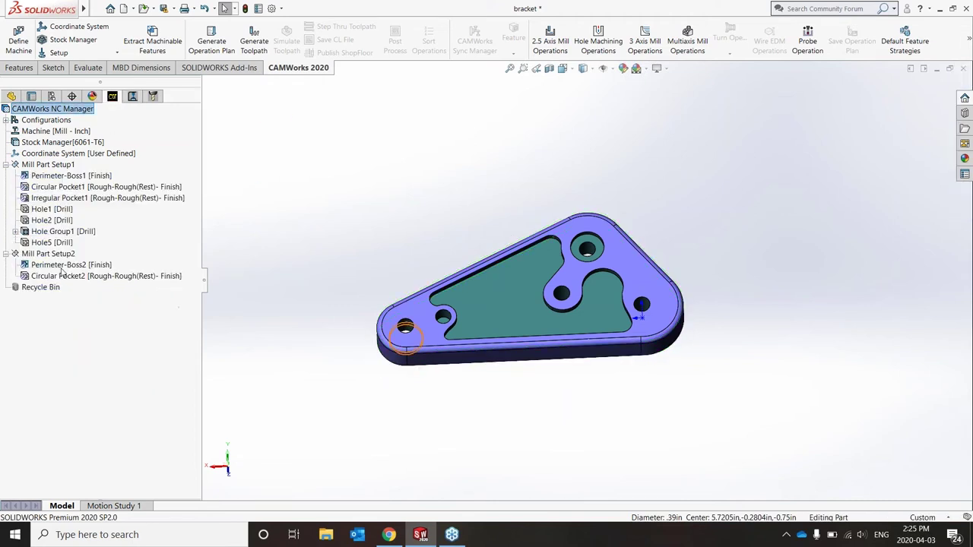
pyautogui.click(132, 97)
pyautogui.rightClick(73, 344)
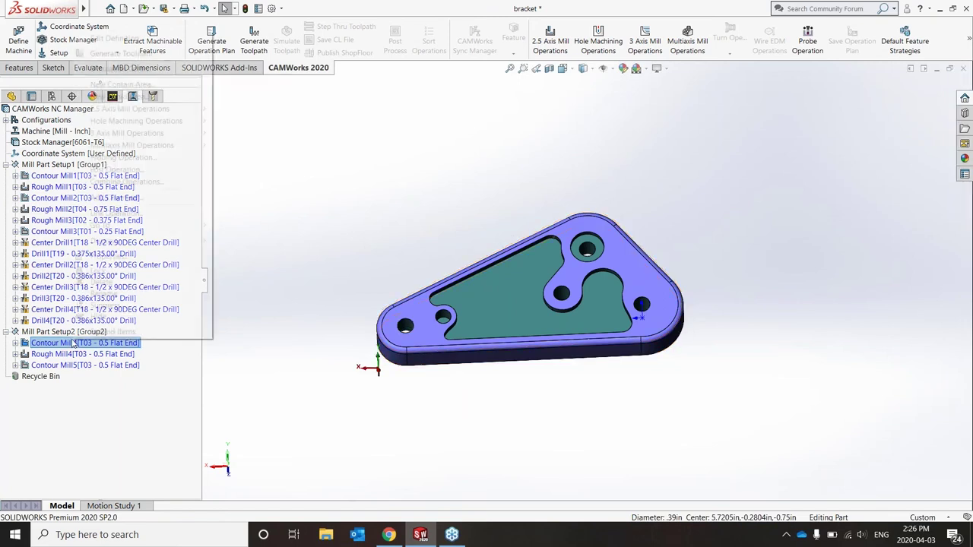
pyautogui.click(99, 282)
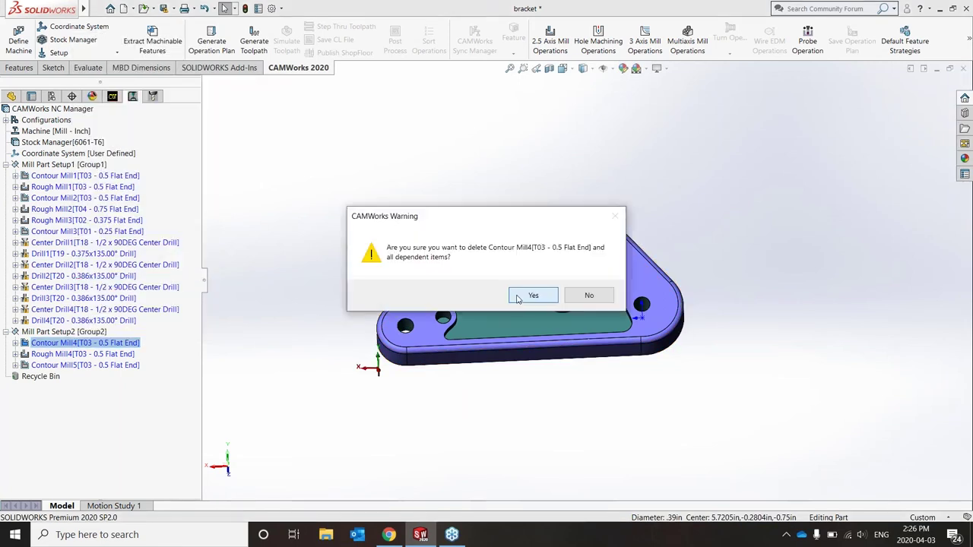
pyautogui.click(521, 300)
pyautogui.hotkey('ctrl', 's')
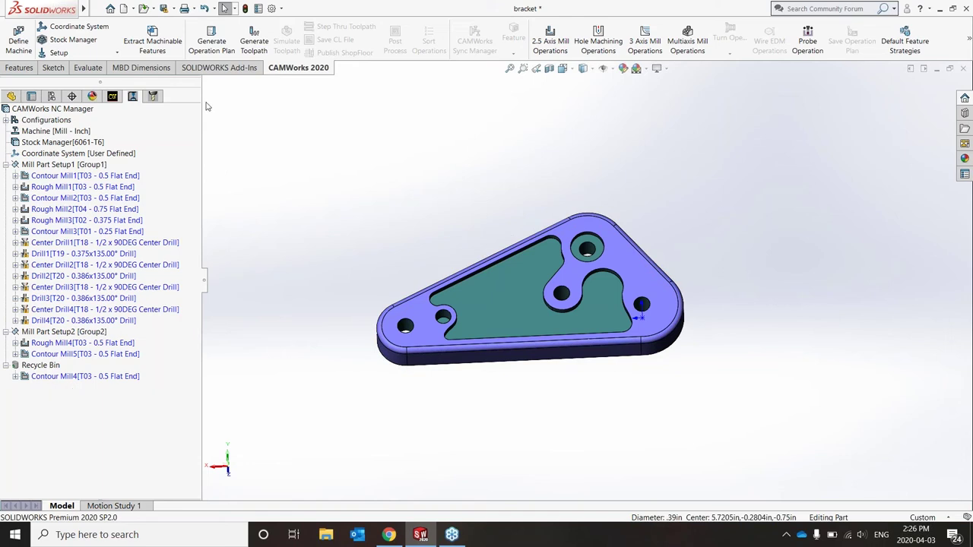
# Step: Generate toolpaths for all operations and display the Rough Mill3 toolpath in the irregular pocket
pyautogui.click(254, 46)
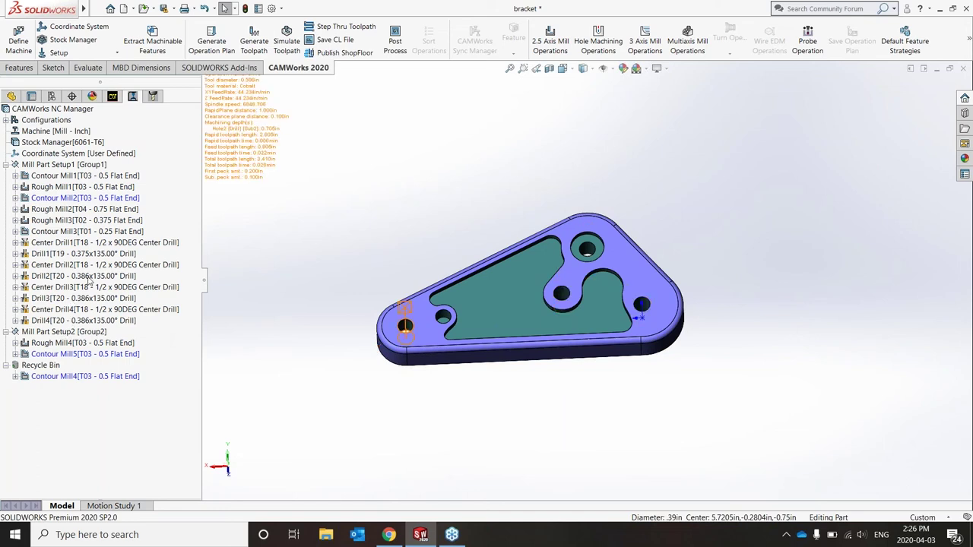
pyautogui.click(98, 221)
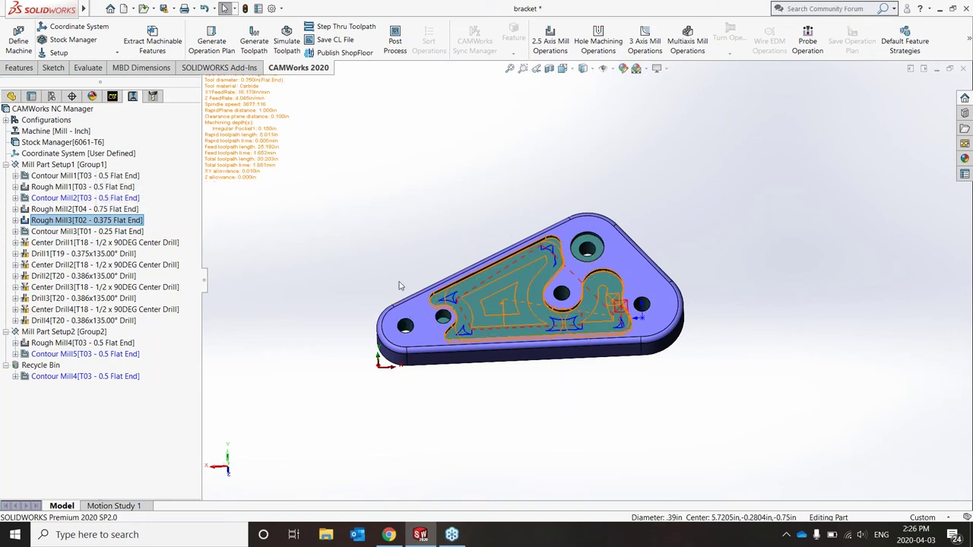
# Step: Find out why Contour Mill2 has no valid toolpath by reading its error details
pyautogui.click(120, 200)
pyautogui.rightClick(120, 202)
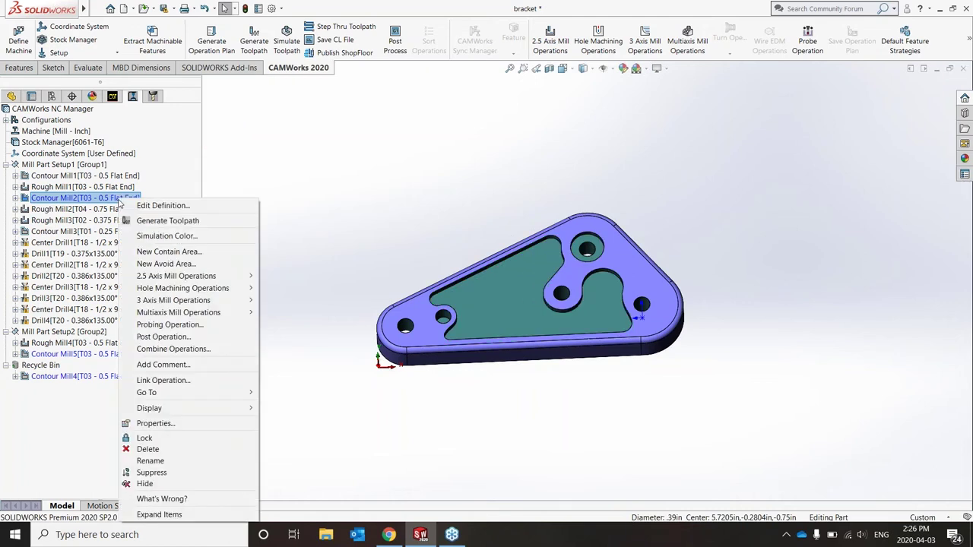
pyautogui.click(186, 499)
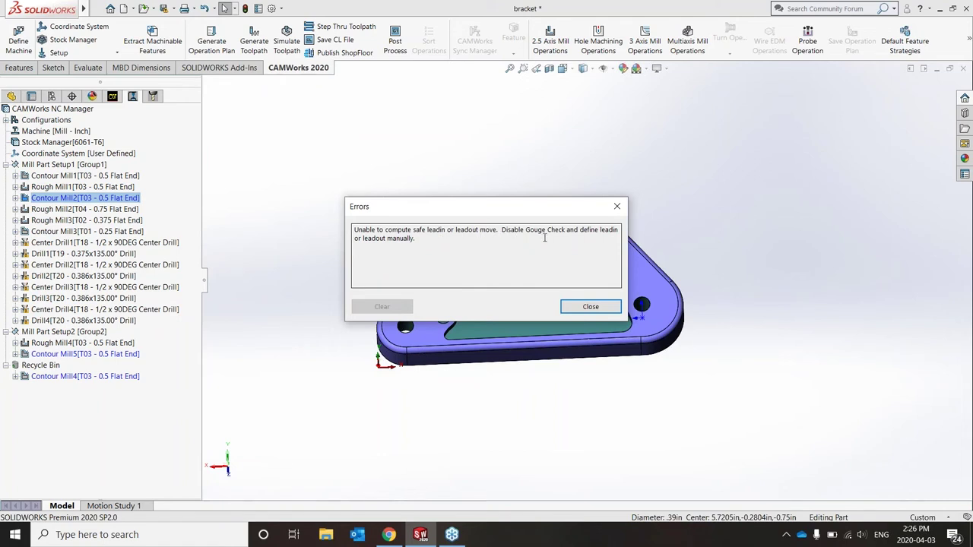
pyautogui.click(600, 309)
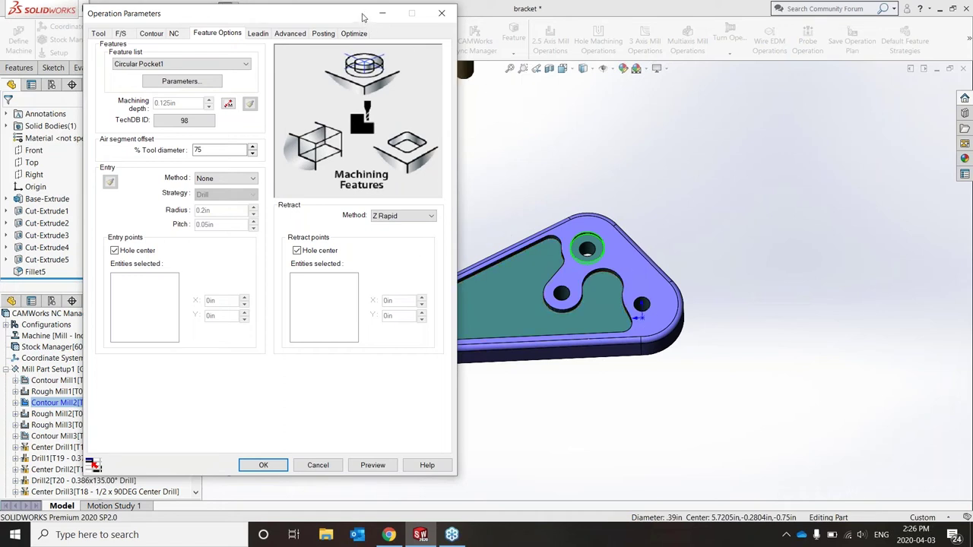
# Step: Set Contour Mill2's lead-in amount to an absolute 0.1 in instead of a percentage and accept the operation parameters
pyautogui.click(257, 35)
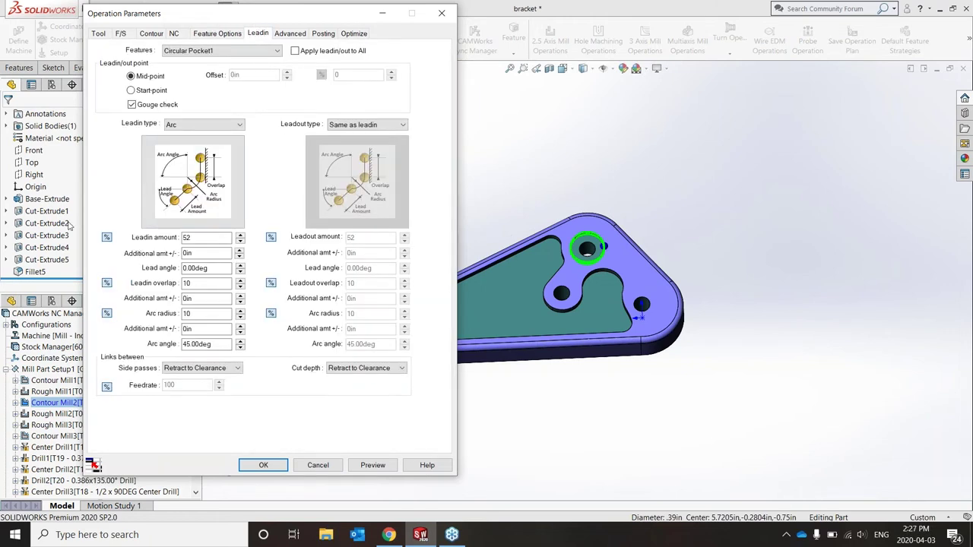
pyautogui.click(107, 237)
pyautogui.doubleClick(197, 237)
pyautogui.press('BackSpace')
pyautogui.write('.1')
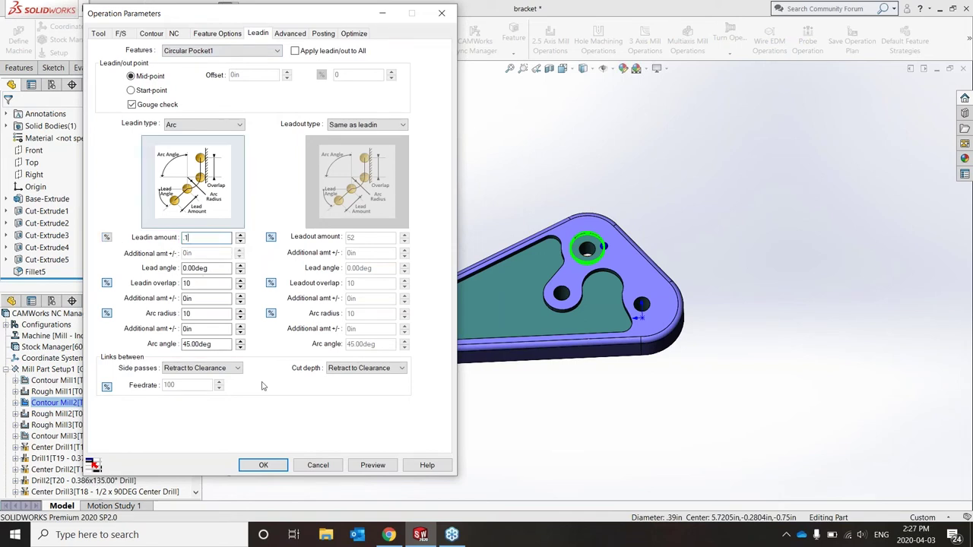
pyautogui.click(265, 465)
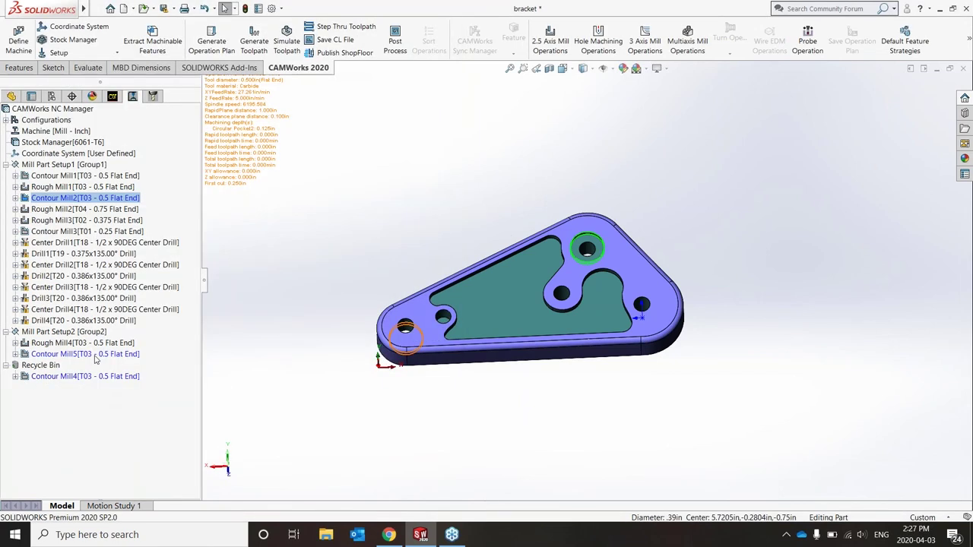
# Step: Set Contour Mill5's lead-in amount to 0.1 in and accept the operation parameters
pyautogui.click(95, 355)
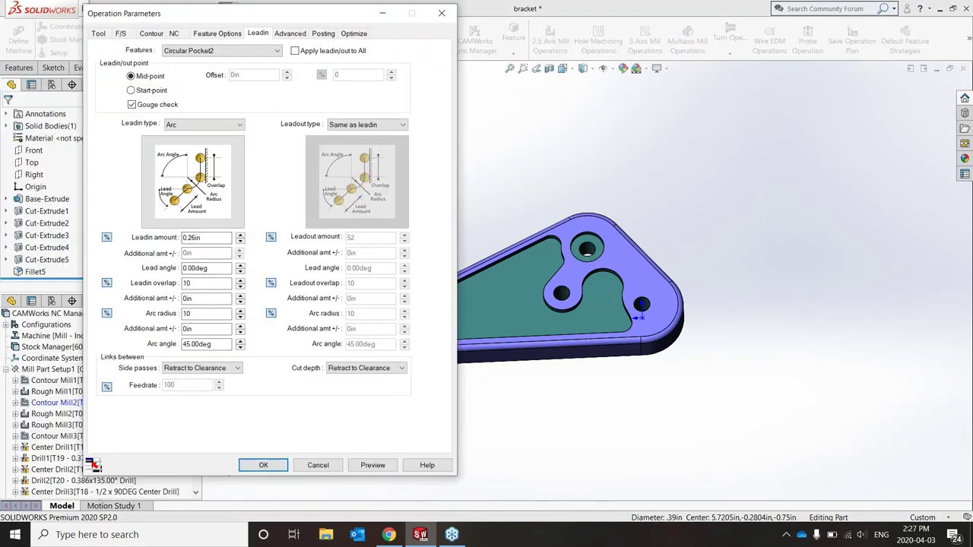
pyautogui.doubleClick(207, 238)
pyautogui.write('.1')
pyautogui.click(266, 469)
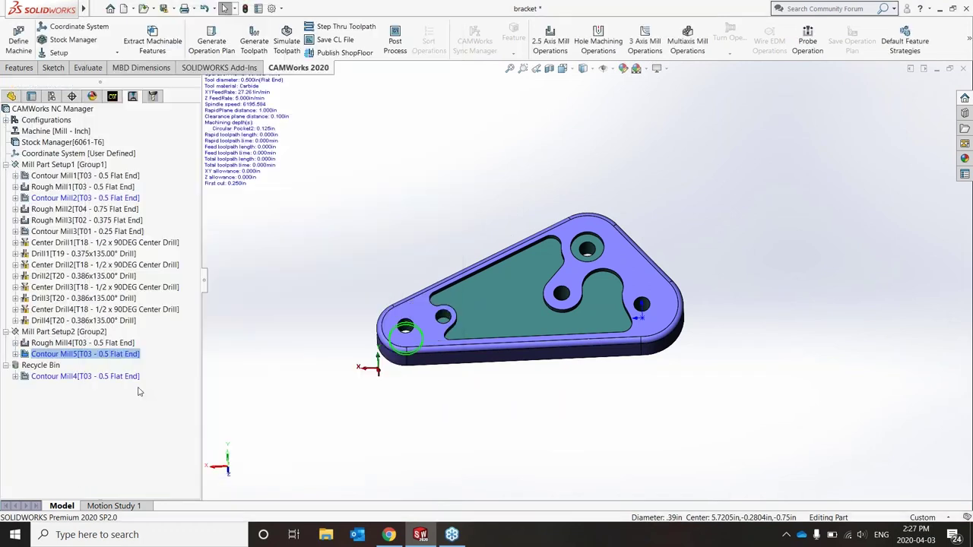
# Step: Regenerate the toolpaths of Contour Mill2 and Contour Mill5 and inspect the circular pocket toolpath on the bracket's underside
pyautogui.rightClick(82, 201)
pyautogui.click(162, 219)
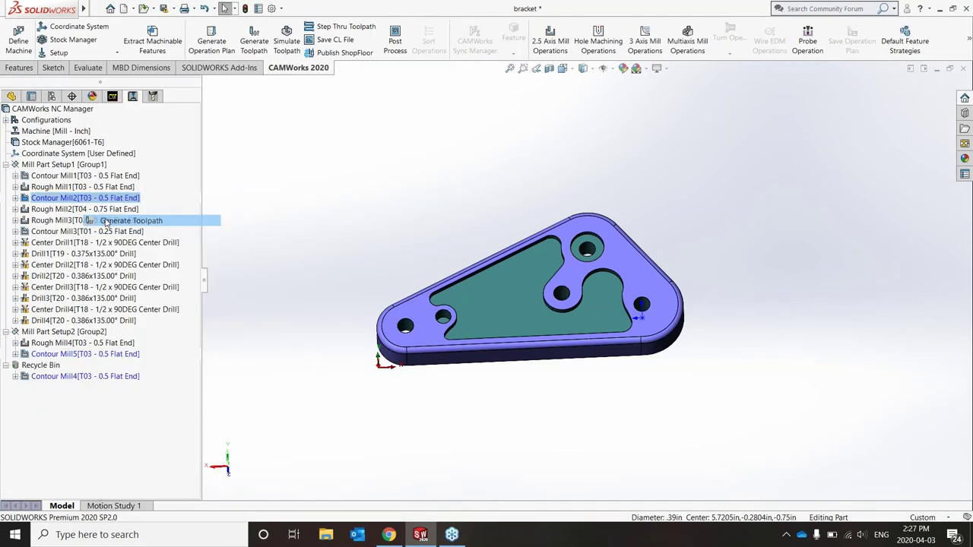
pyautogui.click(57, 358)
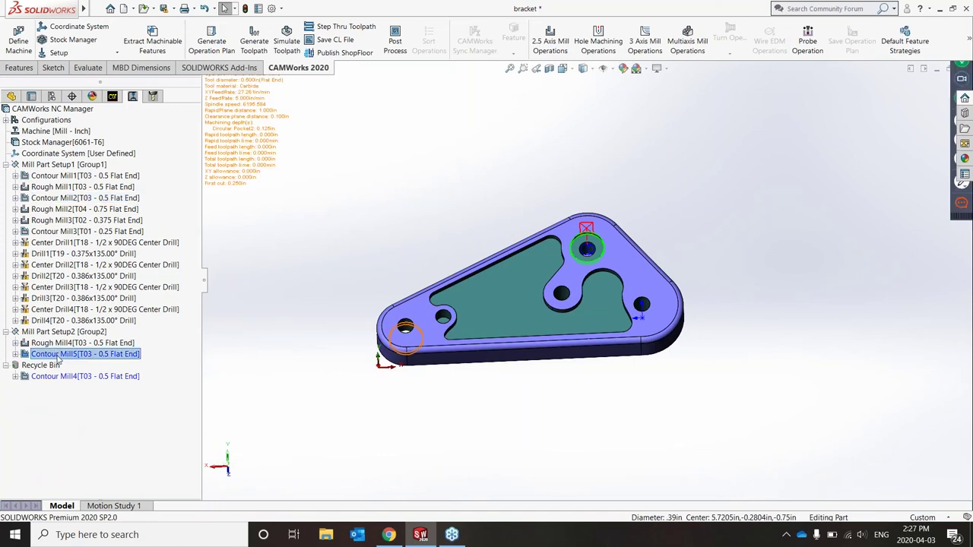
pyautogui.rightClick(57, 358)
pyautogui.click(106, 53)
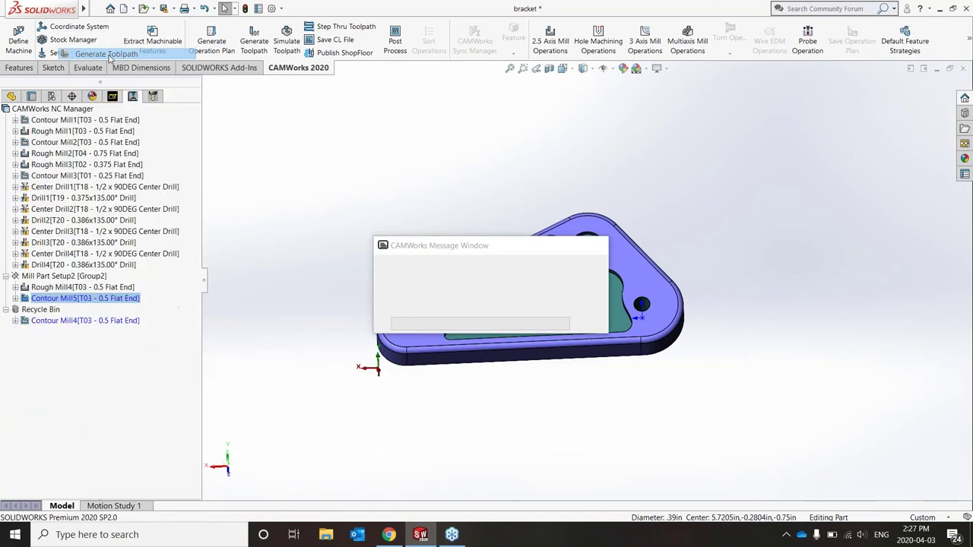
pyautogui.moveTo(487, 342); pyautogui.dragTo(437, 310, button='middle')
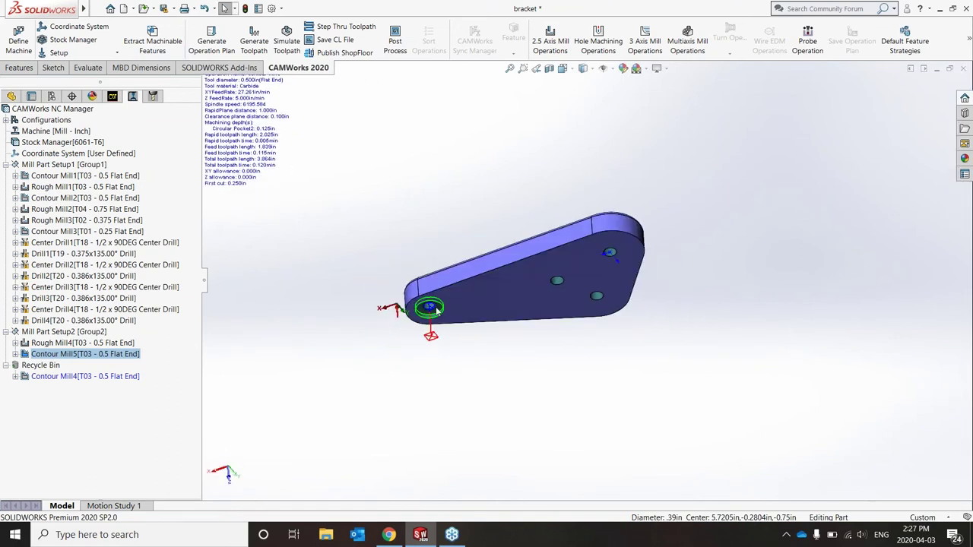
pyautogui.scroll(-3, 437, 310)
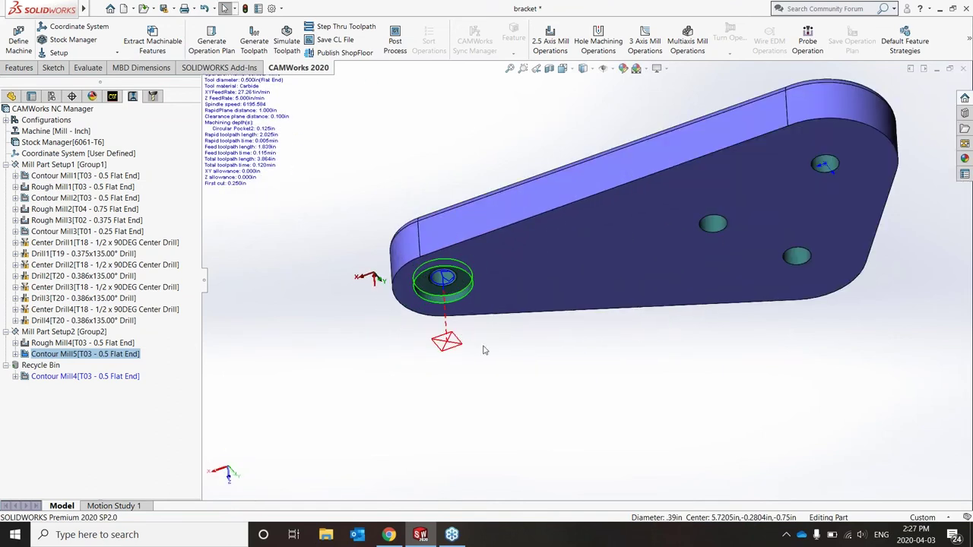
# Step: Sort Mill Part Setup1's operations by operation type, ordered center drill, drill, rough mill and contour mill, and accept the sort
pyautogui.moveTo(501, 272); pyautogui.dragTo(631, 430, button='middle')
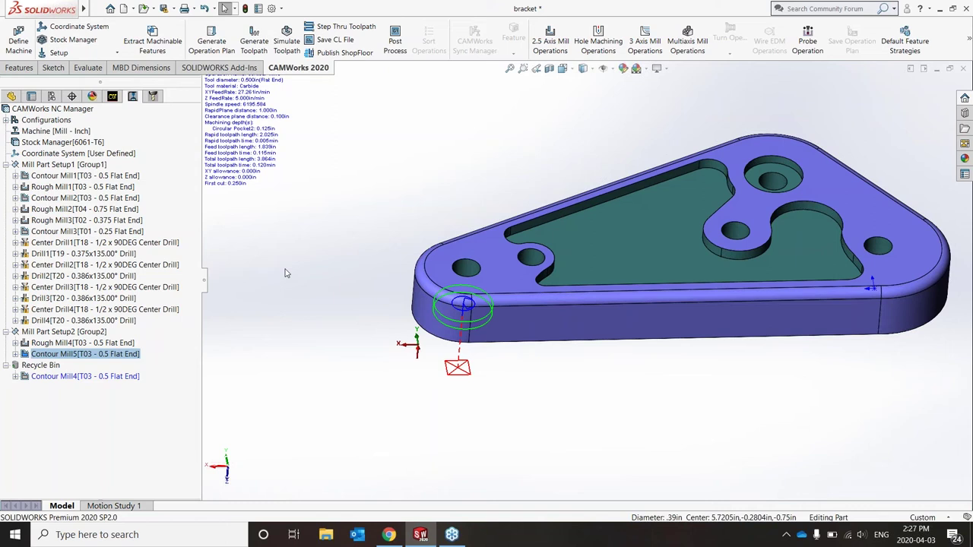
pyautogui.rightClick(92, 165)
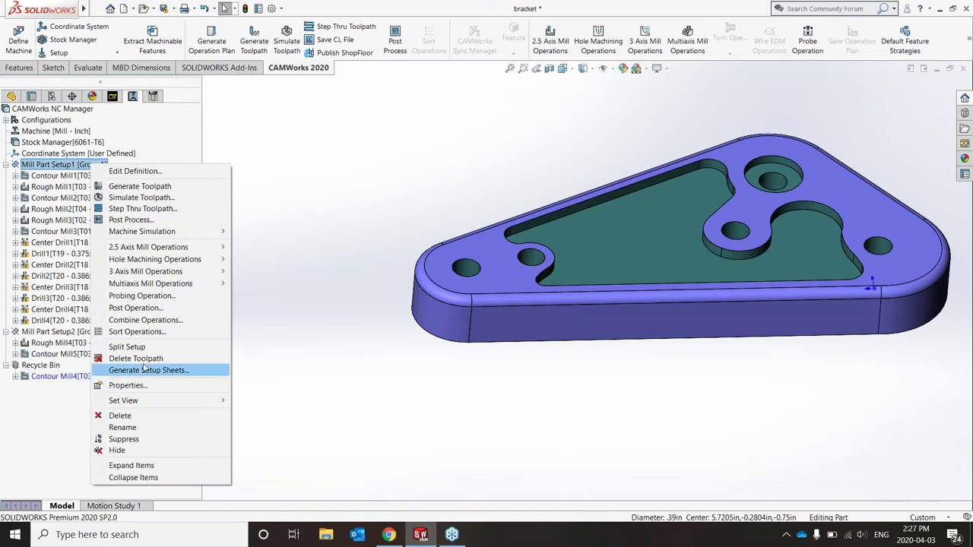
pyautogui.click(137, 332)
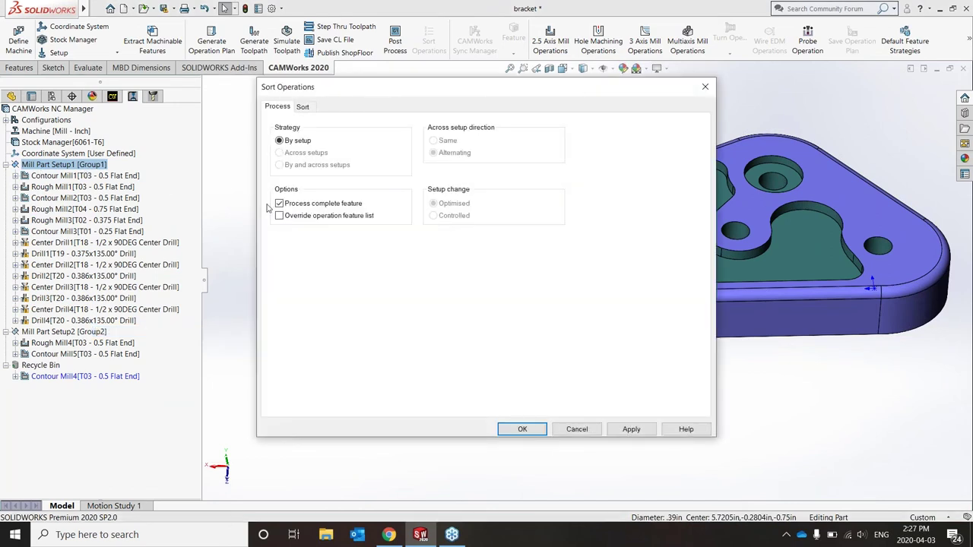
pyautogui.click(303, 107)
pyautogui.click(295, 175)
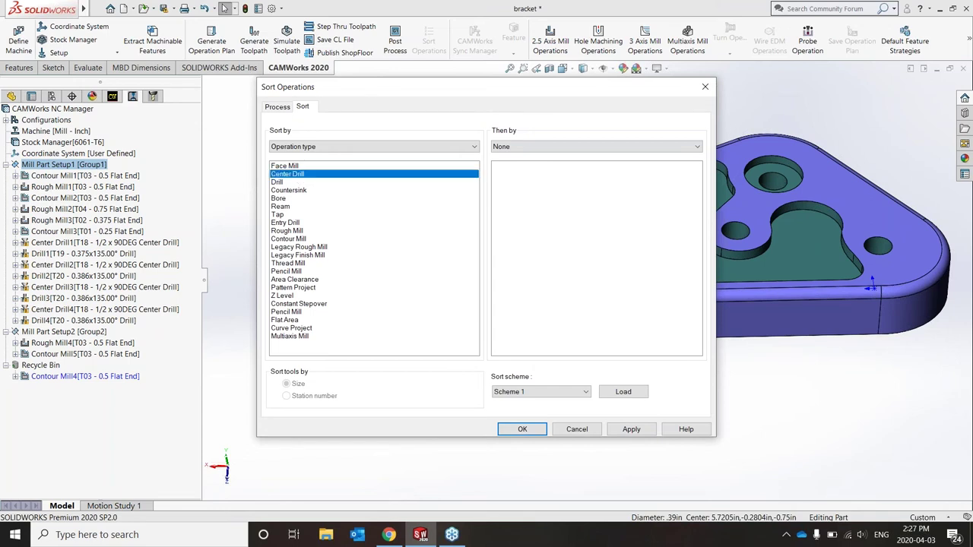
pyautogui.click(279, 183)
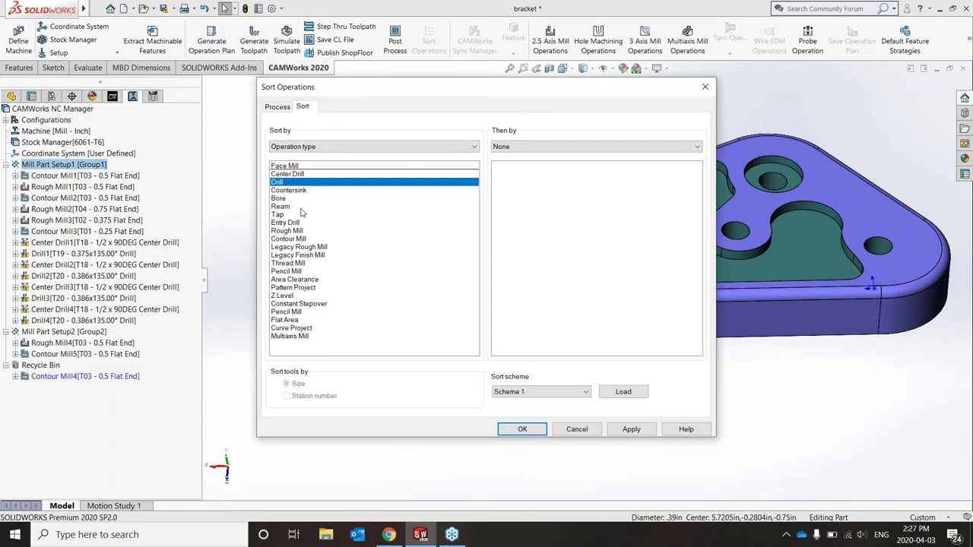
pyautogui.click(301, 232)
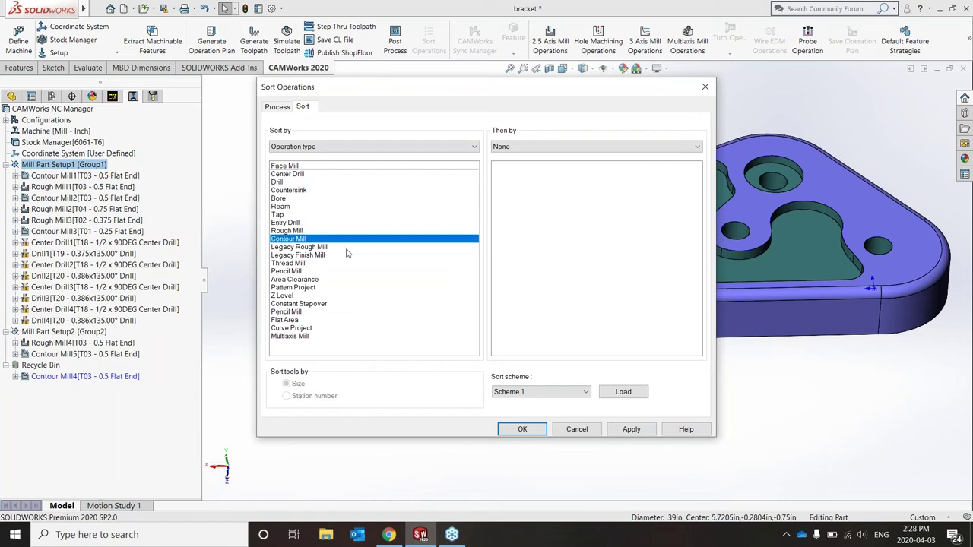
pyautogui.click(632, 430)
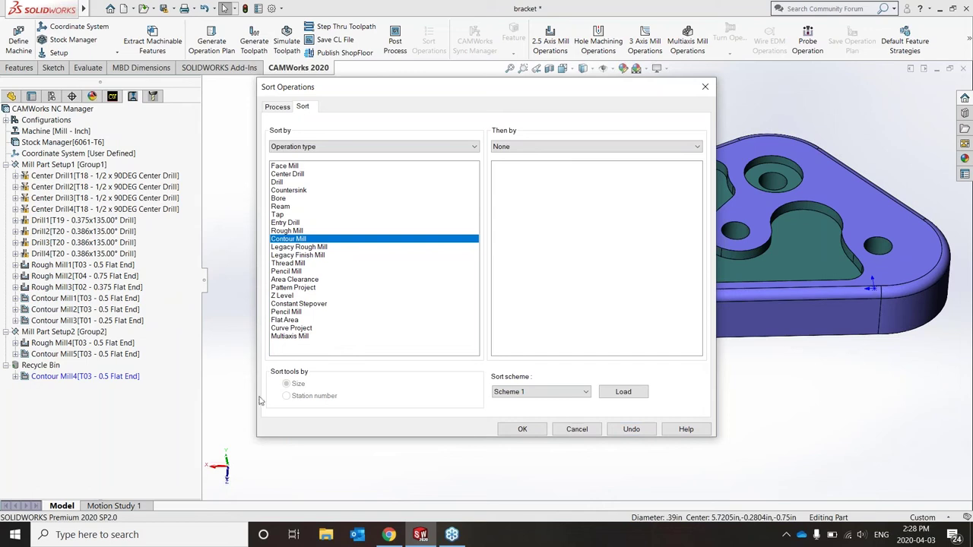
pyautogui.click(523, 429)
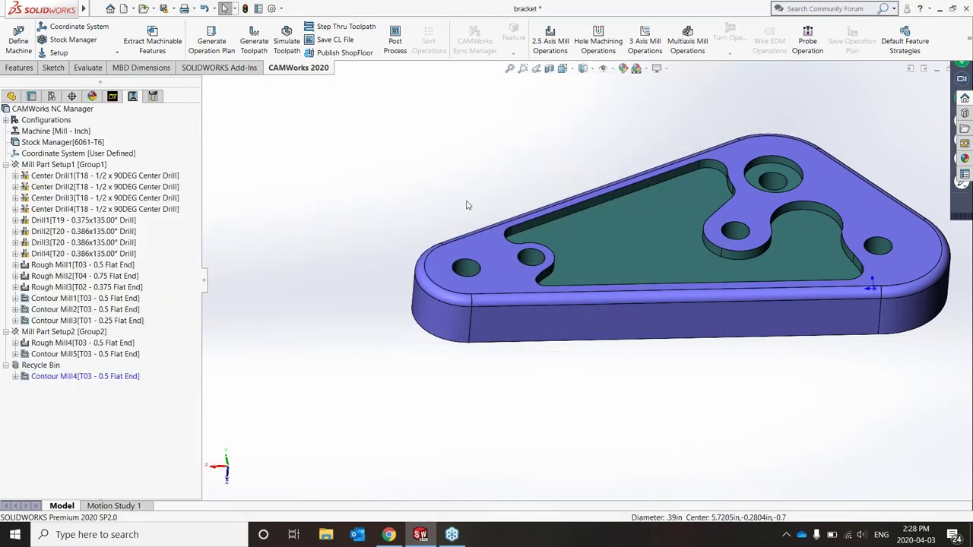
# Step: Simulate all toolpaths to the end, inspect the cut part, and set the collision handling to Ignore Collision
pyautogui.click(286, 39)
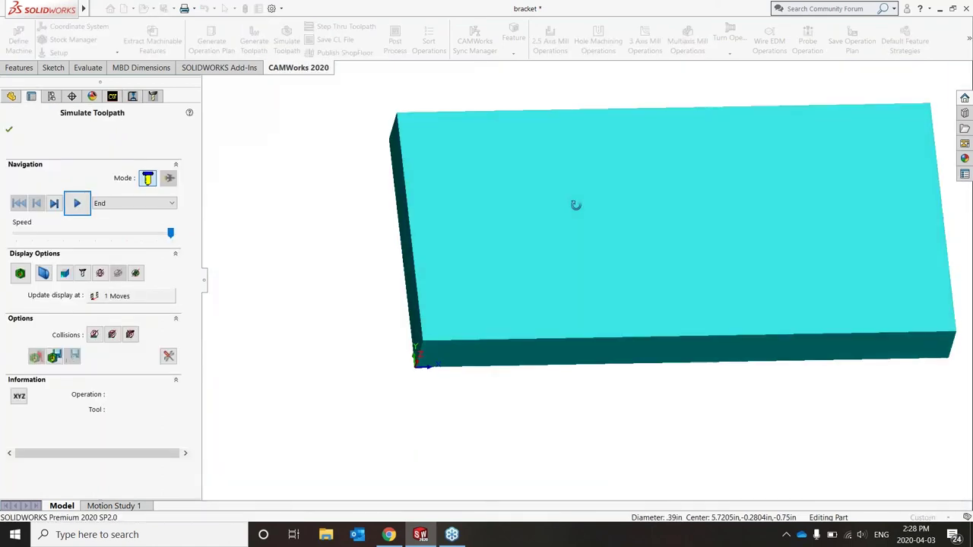
pyautogui.click(78, 204)
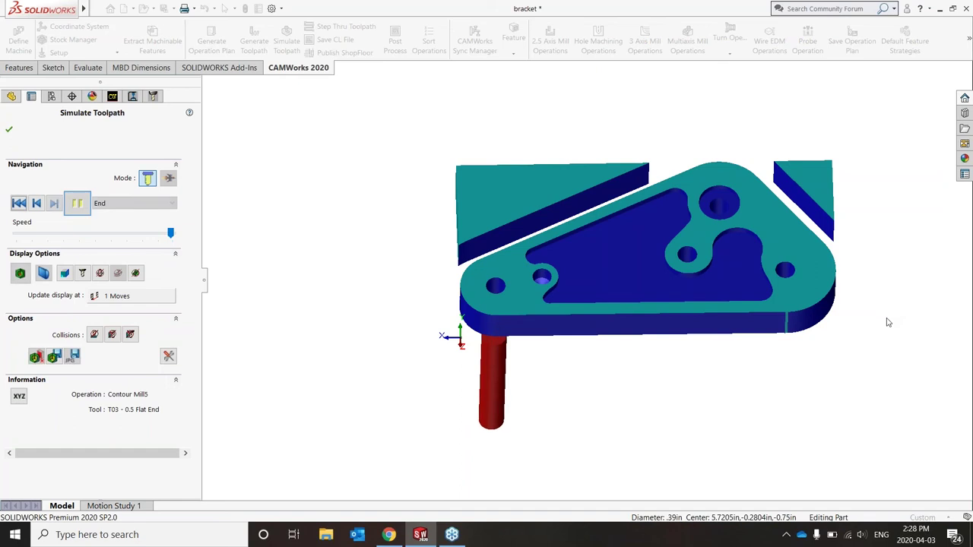
pyautogui.moveTo(888, 322); pyautogui.dragTo(864, 352, button='middle')
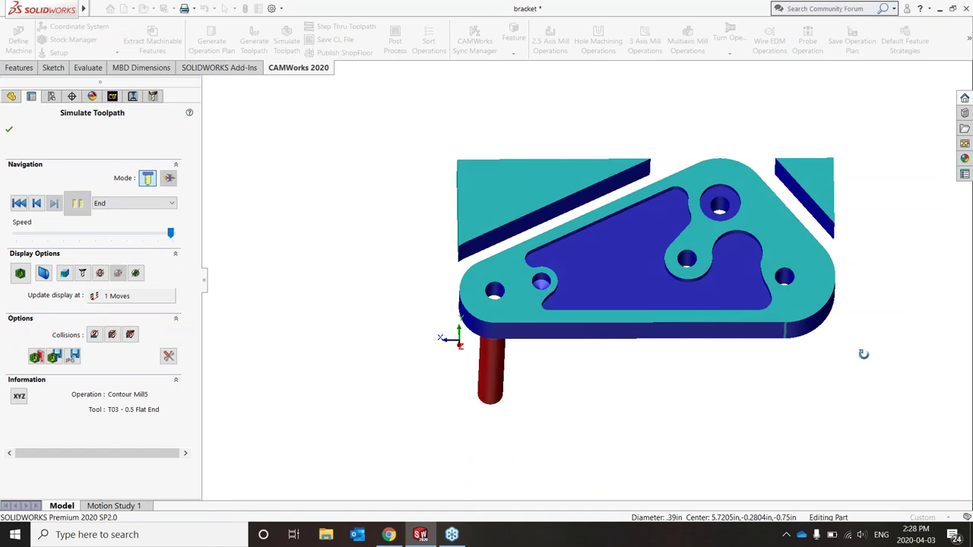
pyautogui.click(95, 336)
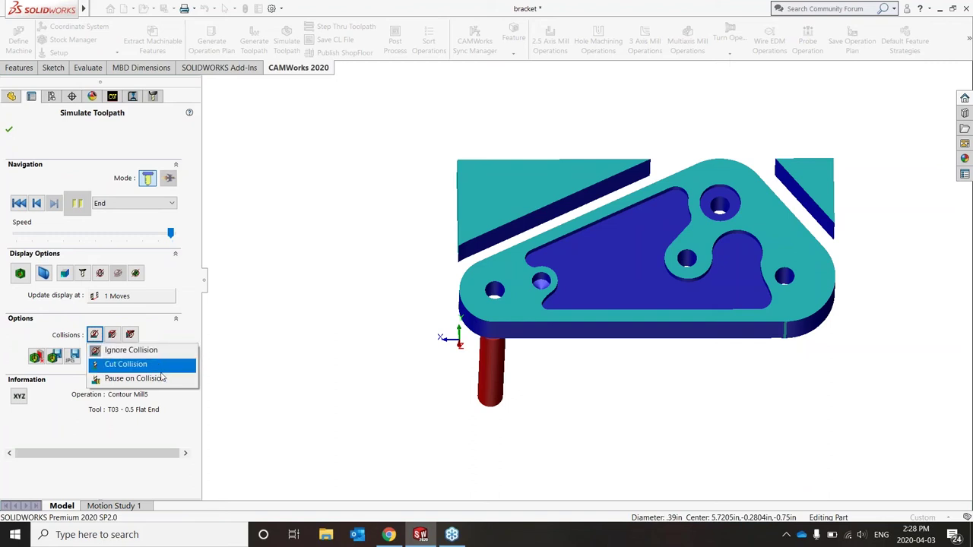
pyautogui.click(131, 349)
pyautogui.moveTo(433, 402); pyautogui.dragTo(514, 393, button='middle')
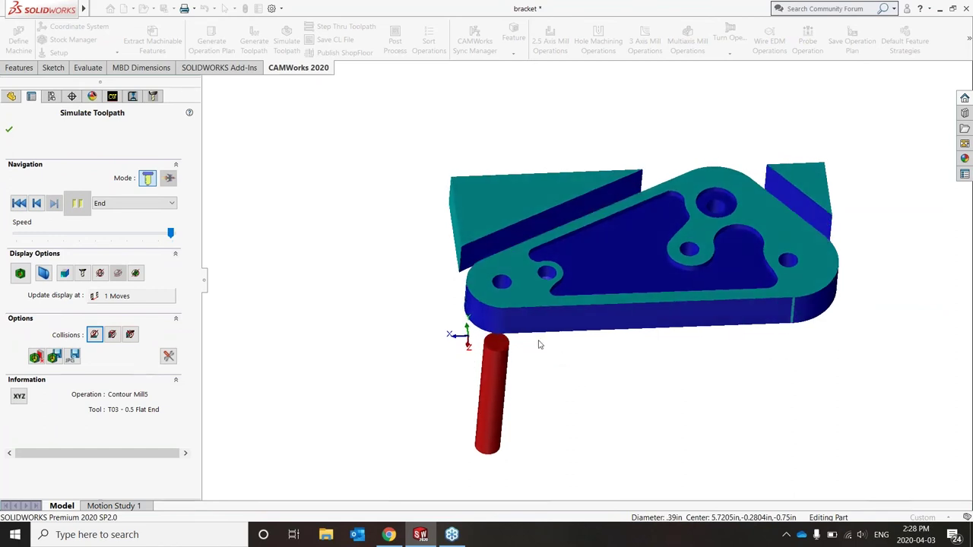
# Step: Compare the simulated stock with the design part, examine the outer edge and holes against the deviation scale, and close the simulation
pyautogui.click(19, 274)
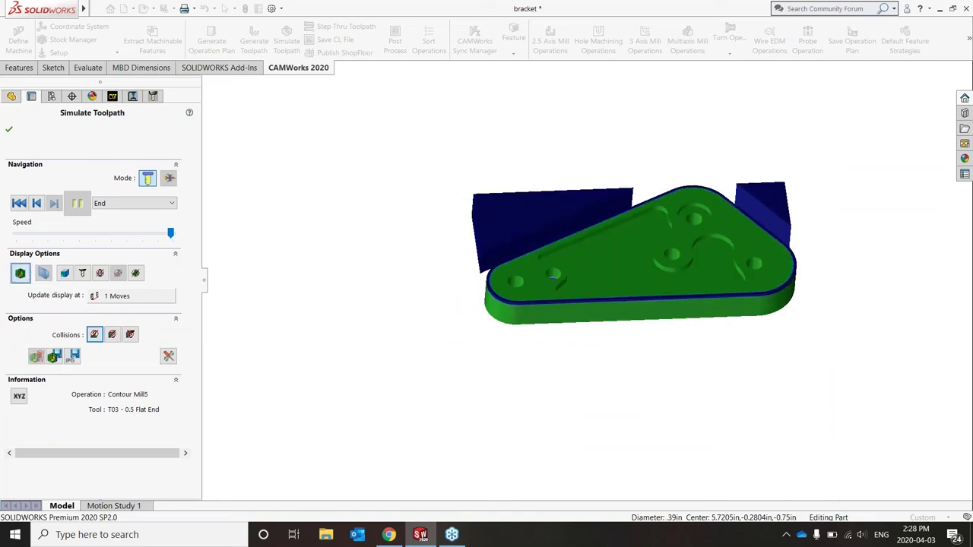
pyautogui.press('f')
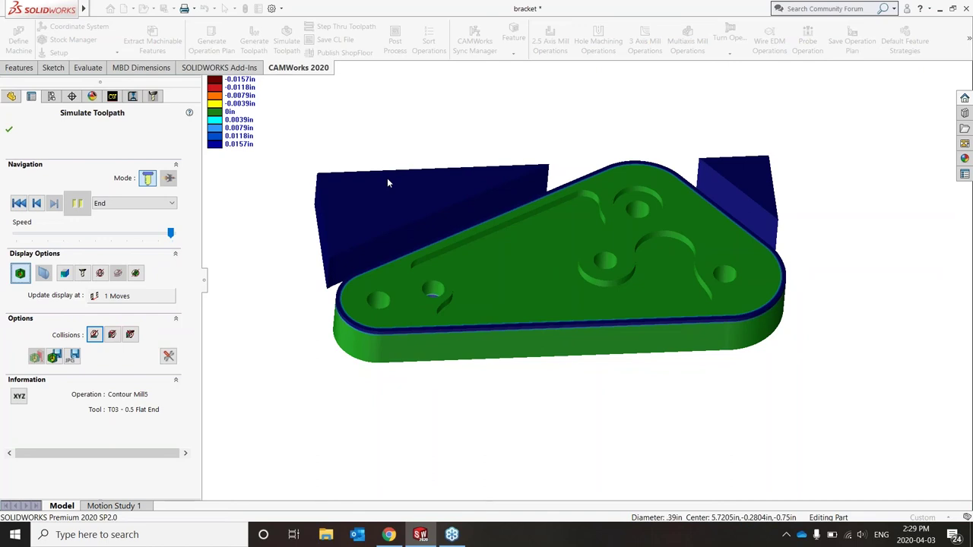
pyautogui.click(228, 96)
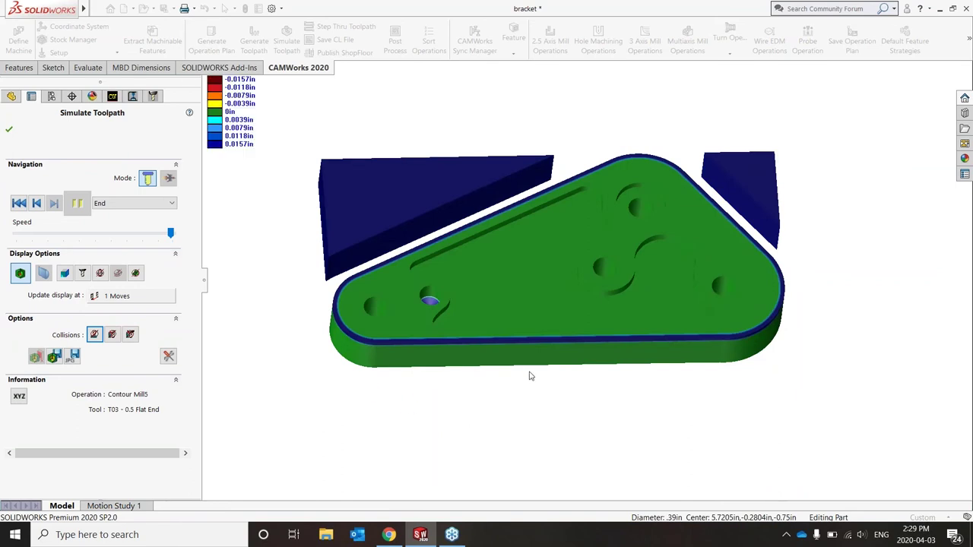
pyautogui.scroll(-5, 543, 298)
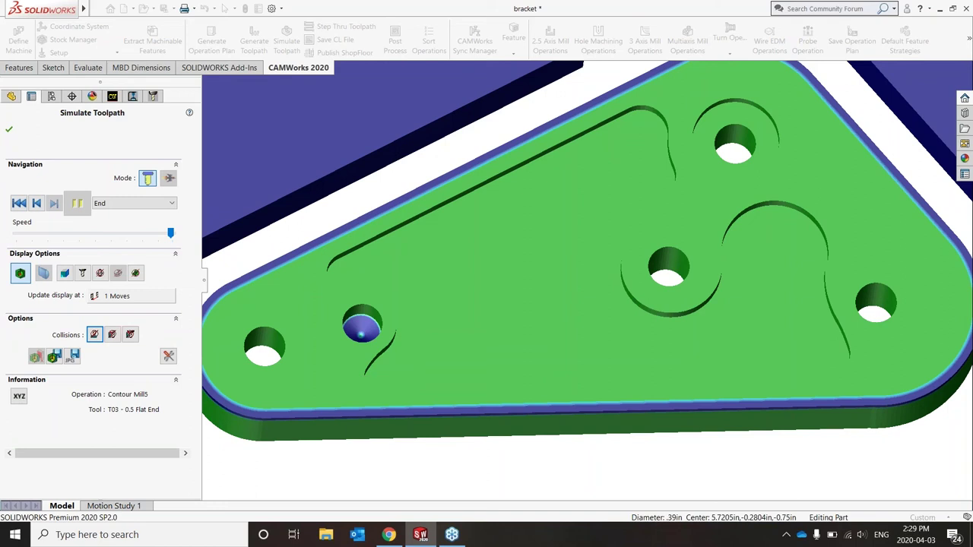
pyautogui.click(9, 130)
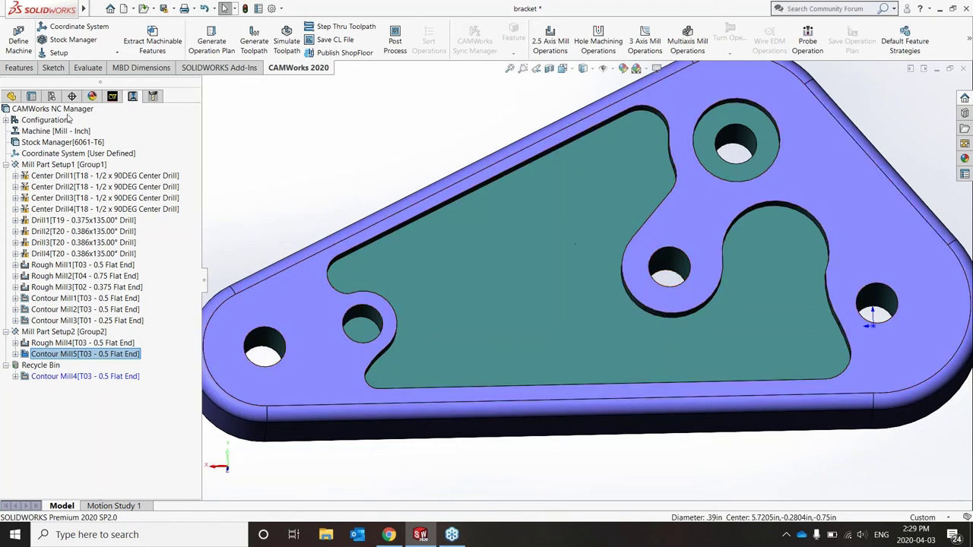
# Step: Start a new 2.5 axis feature of type Boss under Mill Part Setup1
pyautogui.click(112, 97)
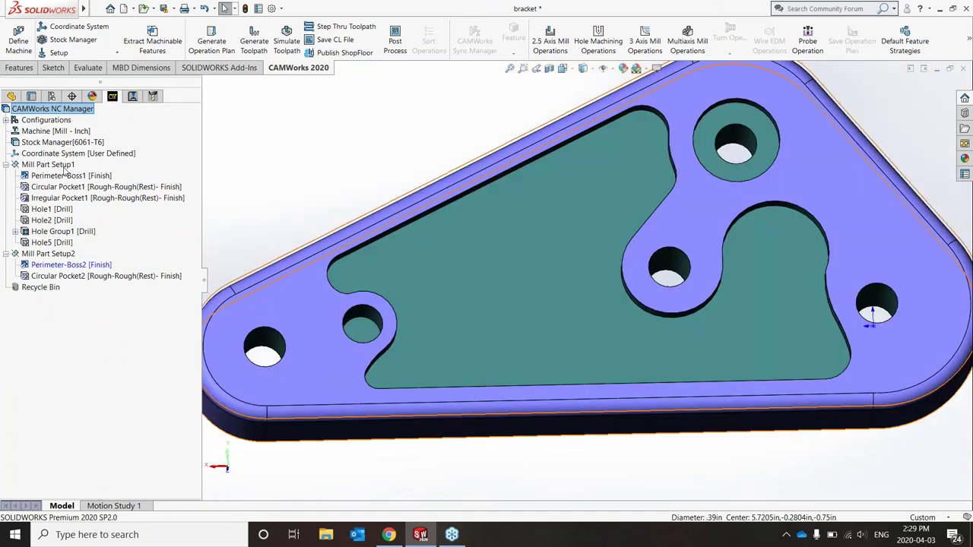
pyautogui.rightClick(64, 166)
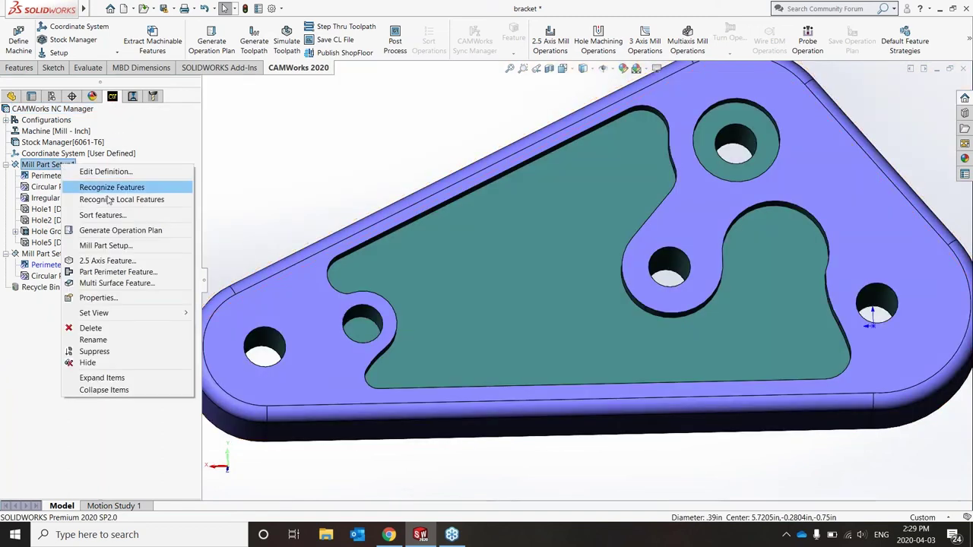
pyautogui.click(134, 262)
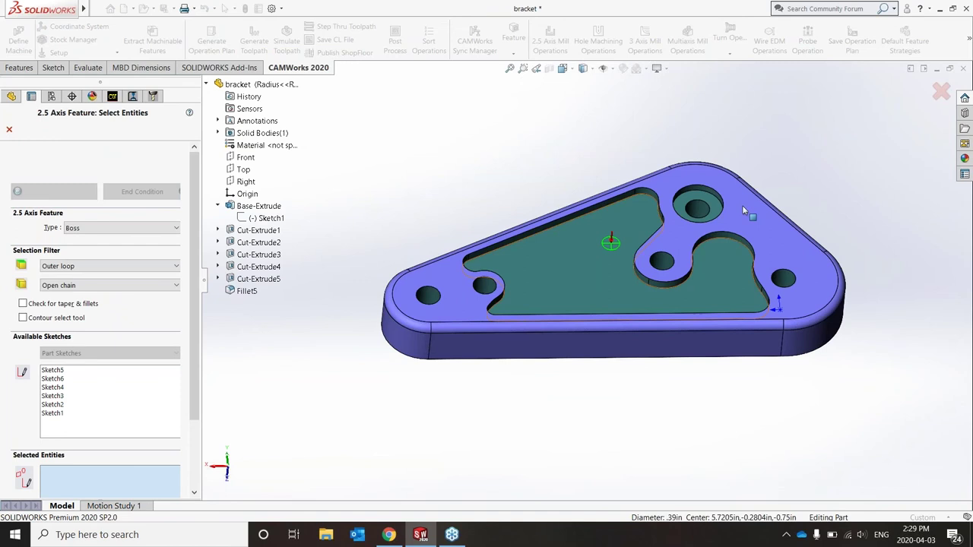
pyautogui.click(106, 229)
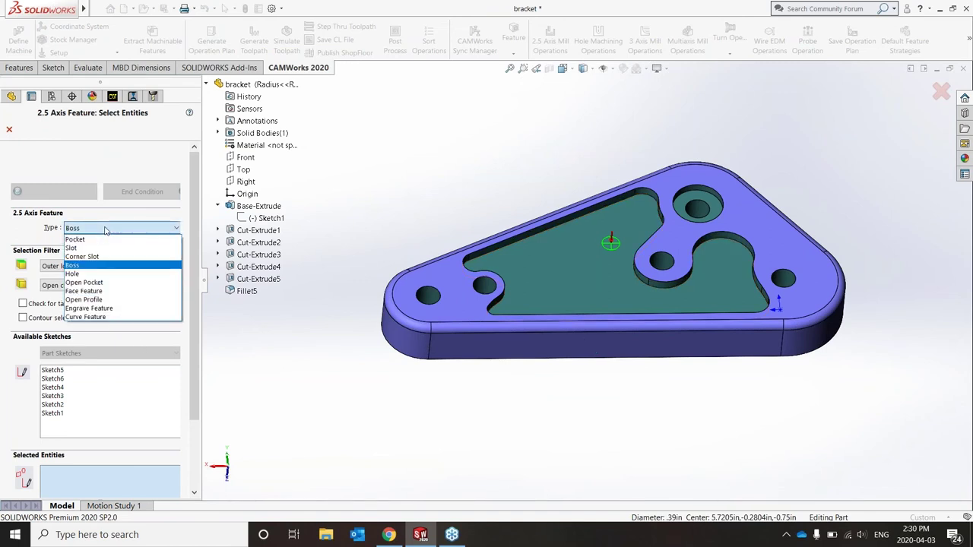
pyautogui.click(79, 271)
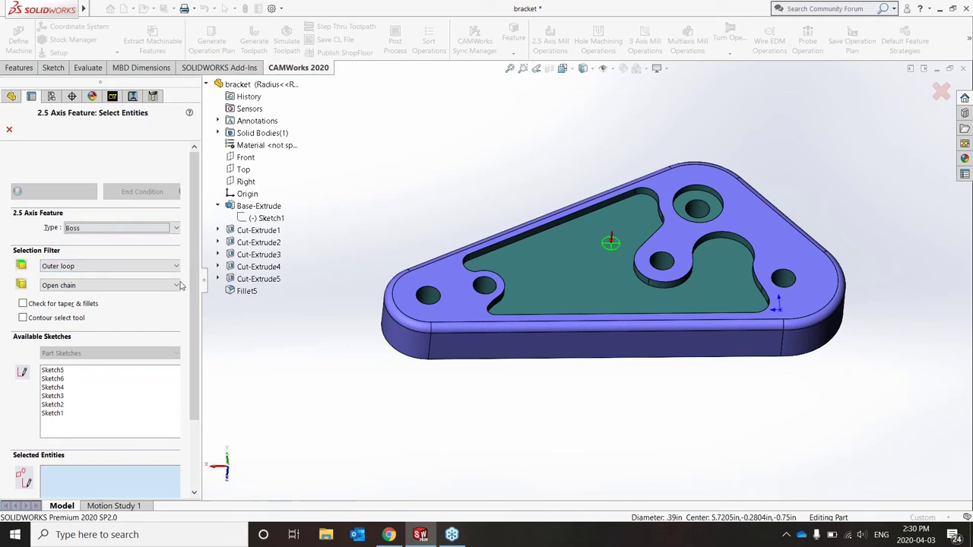
pyautogui.moveTo(194, 284); pyautogui.dragTo(232, 288)
pyautogui.moveTo(590, 369); pyautogui.dragTo(608, 380, button='middle')
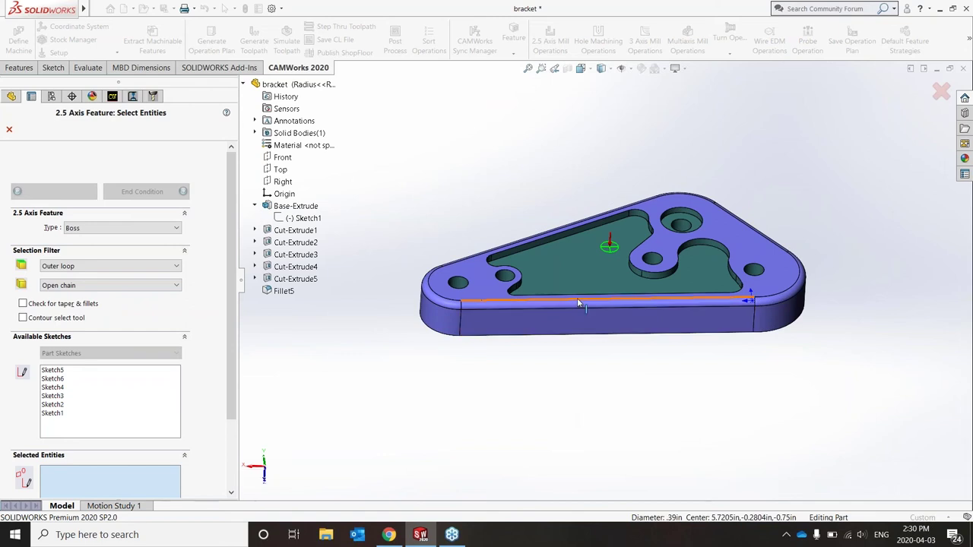
pyautogui.scroll(-3, 578, 304)
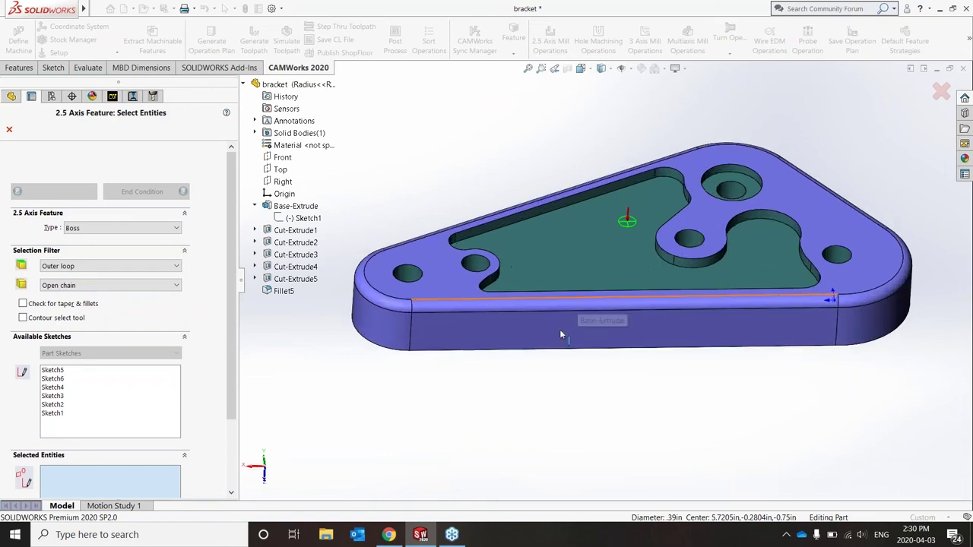
pyautogui.click(561, 332)
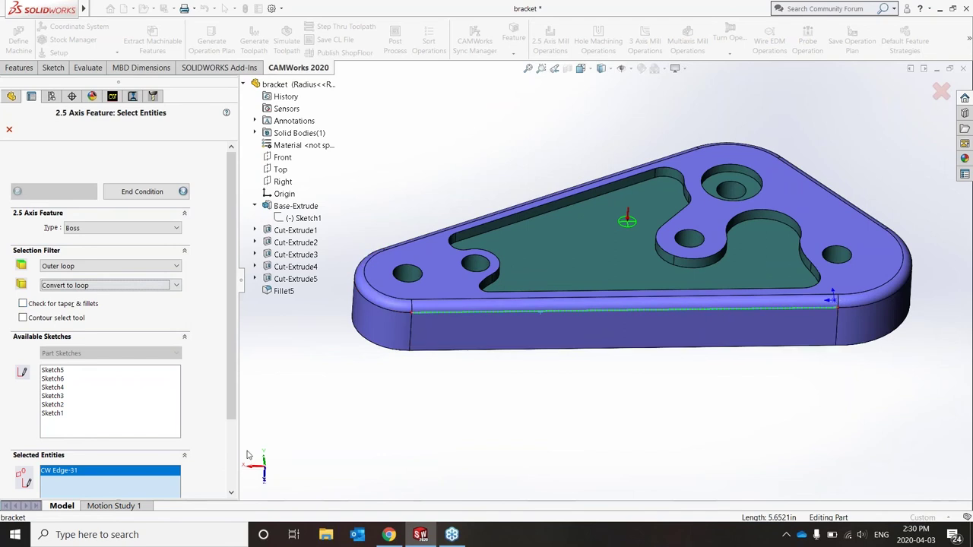
pyautogui.press('Delete')
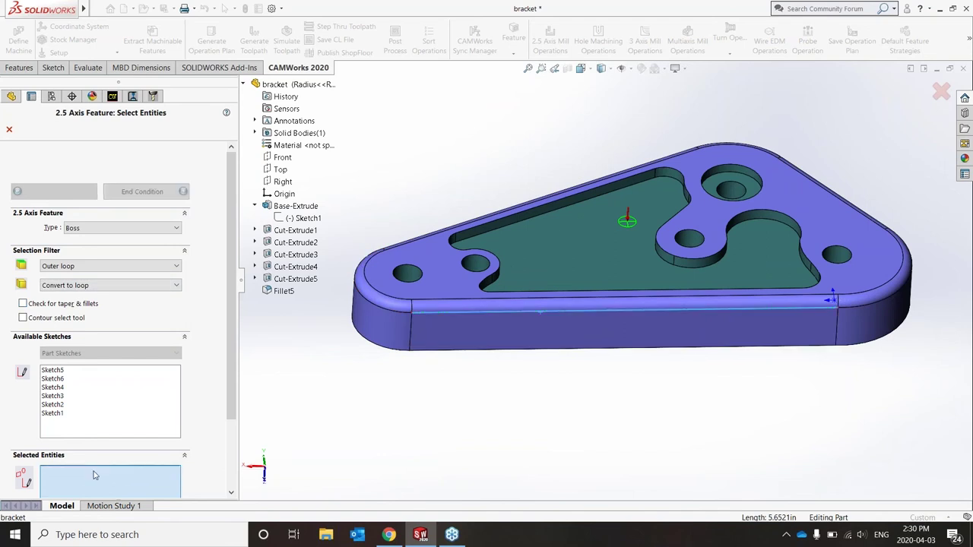
# Step: Select the lower edge of the bracket's outer fillet as the boss profile, using the Convert to loop selection filter
pyautogui.click(127, 286)
pyautogui.click(106, 295)
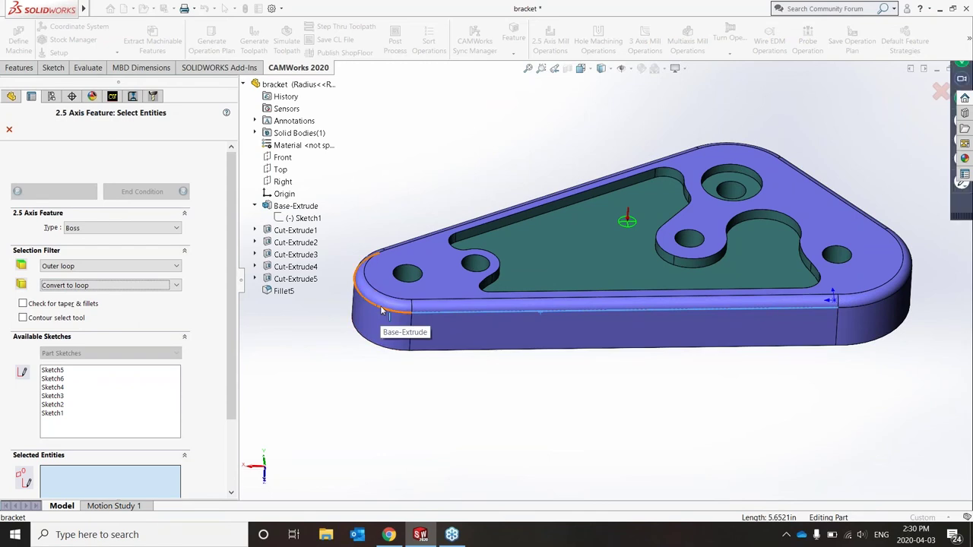
pyautogui.click(382, 309)
pyautogui.moveTo(669, 381); pyautogui.dragTo(669, 345, button='middle')
# Step: End the boss feature Upto Face at the bracket's top face, keep the Finish strategy, and accept the feature
pyautogui.click(130, 196)
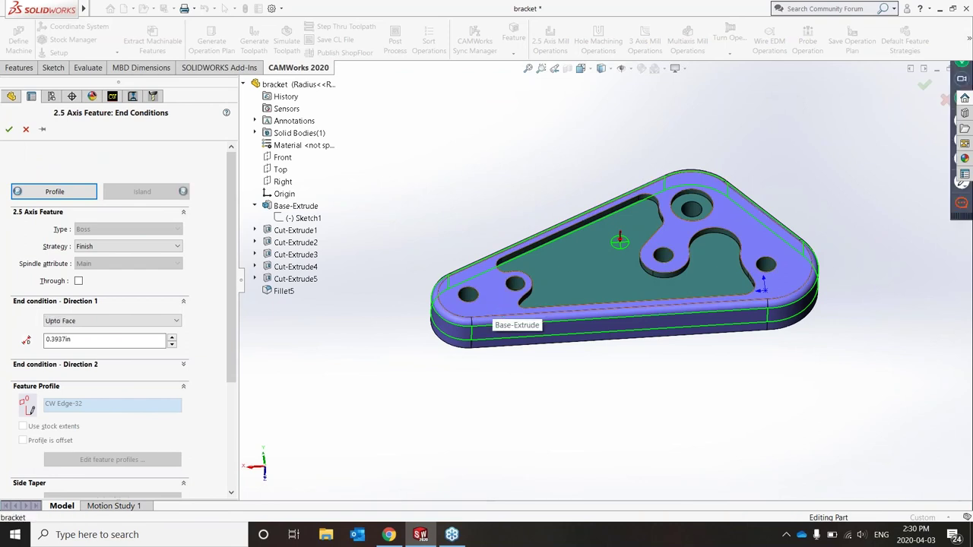
pyautogui.click(493, 305)
pyautogui.moveTo(493, 305); pyautogui.dragTo(540, 261, button='middle')
pyautogui.scroll(-3, 541, 262)
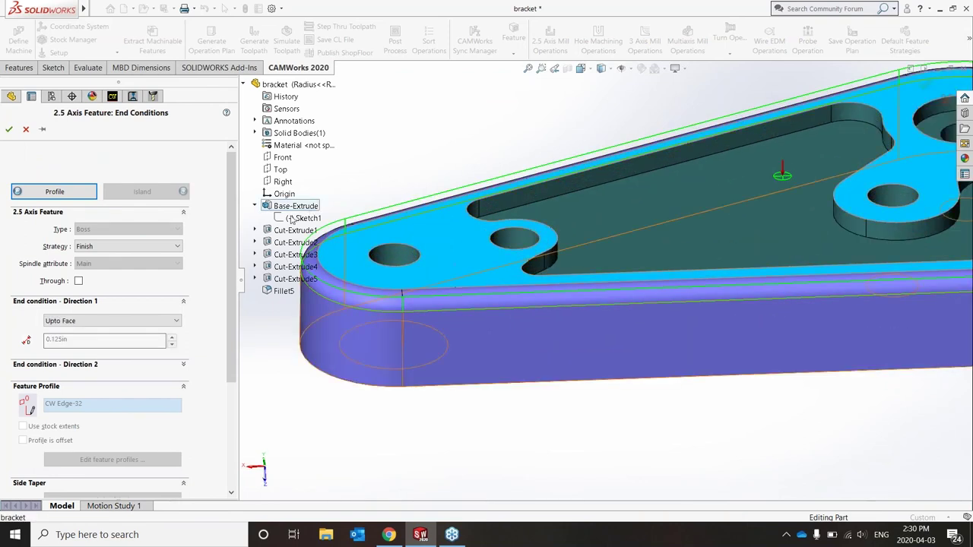
pyautogui.scroll(1, 398, 289)
pyautogui.click(113, 247)
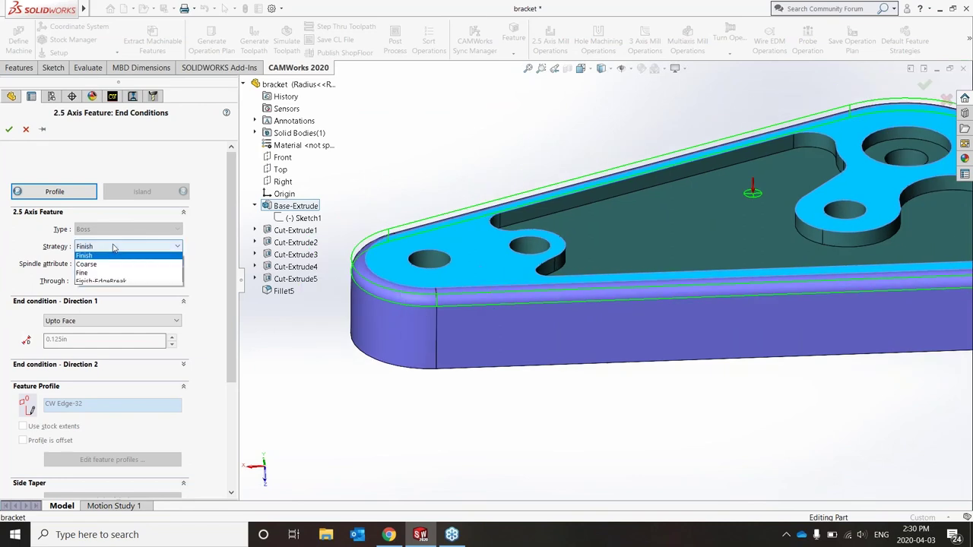
pyautogui.click(112, 247)
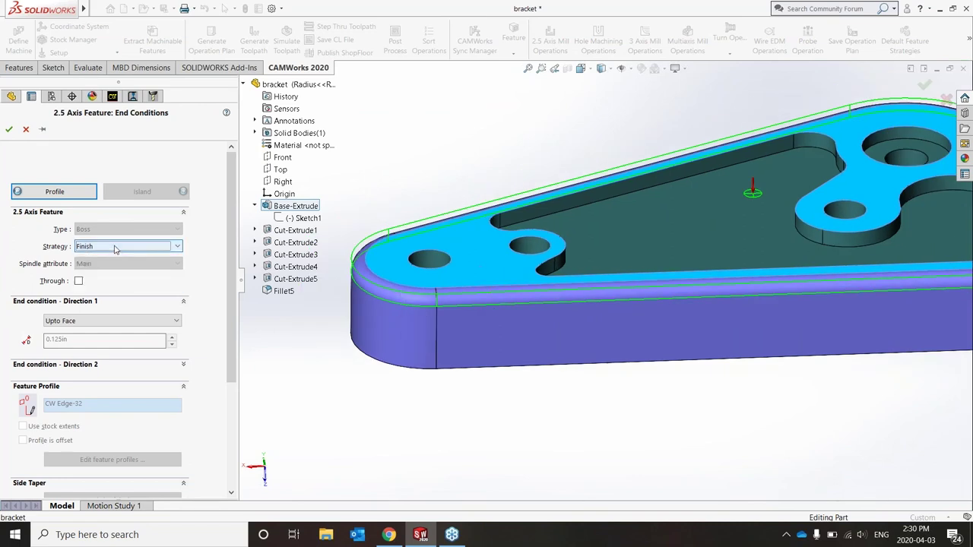
pyautogui.click(8, 129)
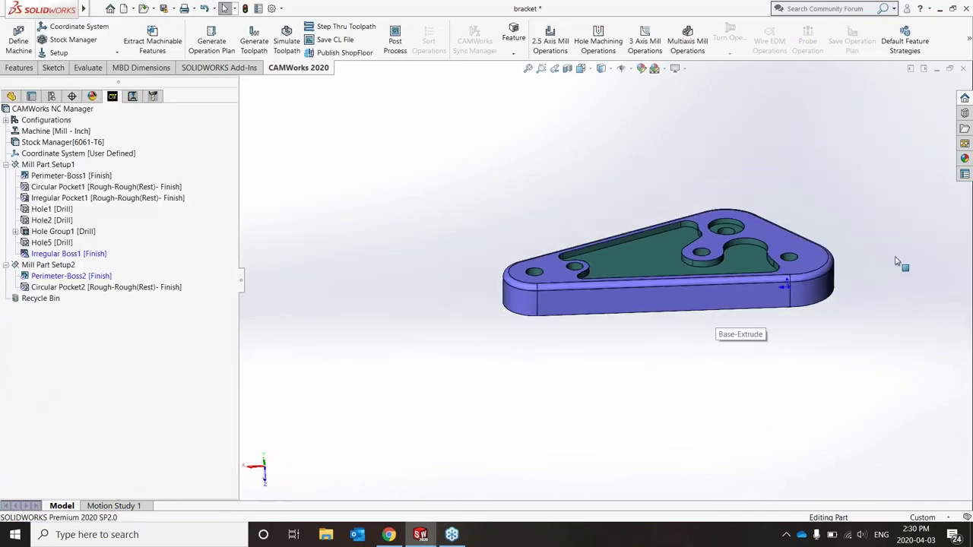
# Step: Start a Contour Mill operation on the Irregular Boss1 feature and filter the new-tool list to Corner Round
pyautogui.rightClick(50, 256)
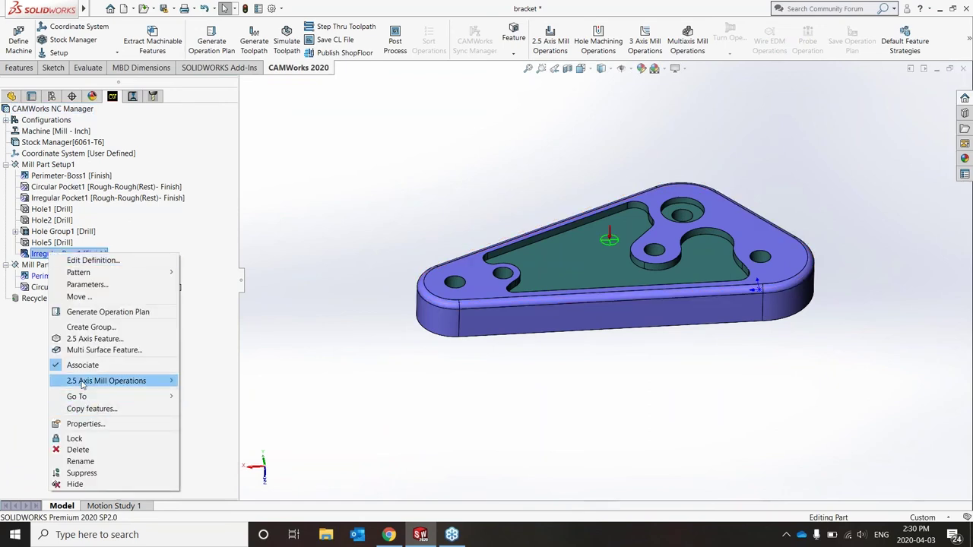
pyautogui.moveTo(83, 383)
pyautogui.click(213, 382)
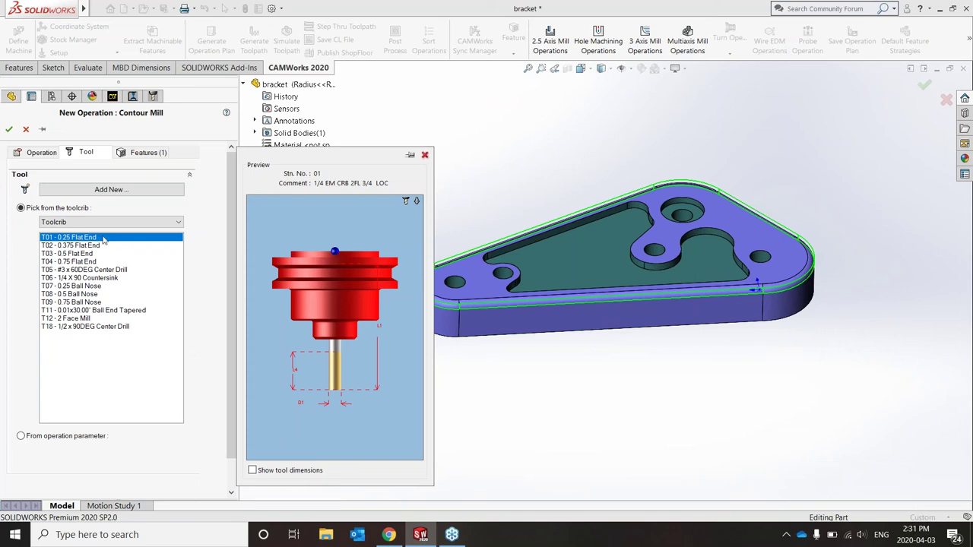
pyautogui.click(109, 190)
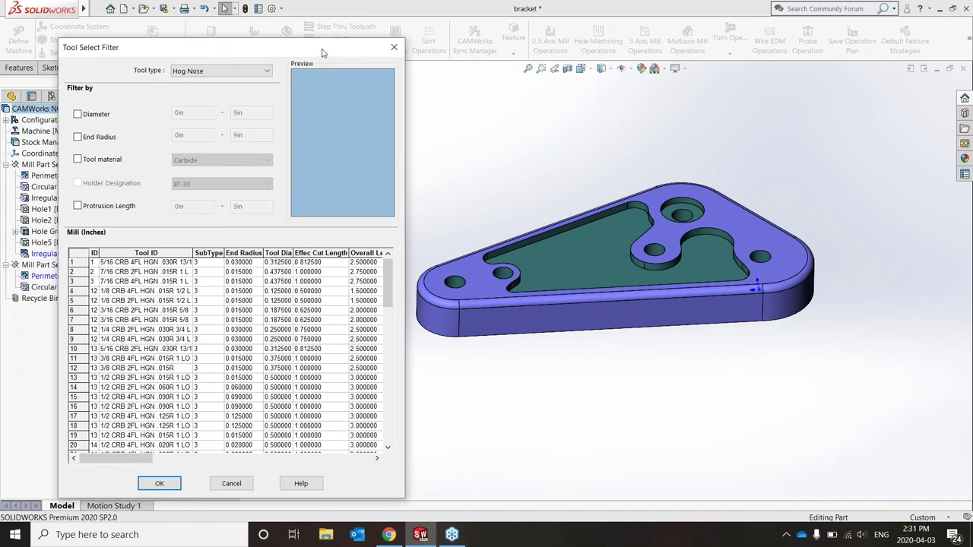
pyautogui.moveTo(322, 53); pyautogui.dragTo(338, 42)
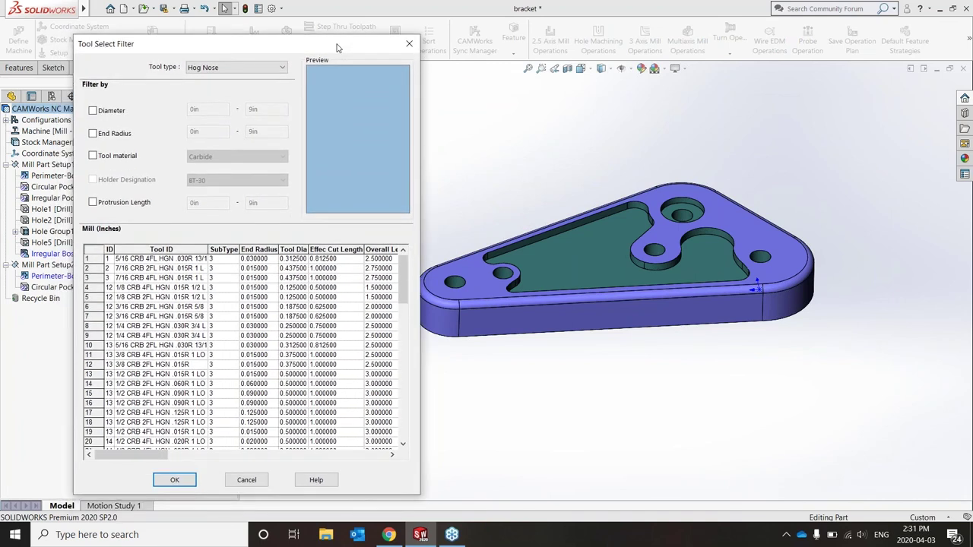
pyautogui.click(280, 61)
pyautogui.click(260, 111)
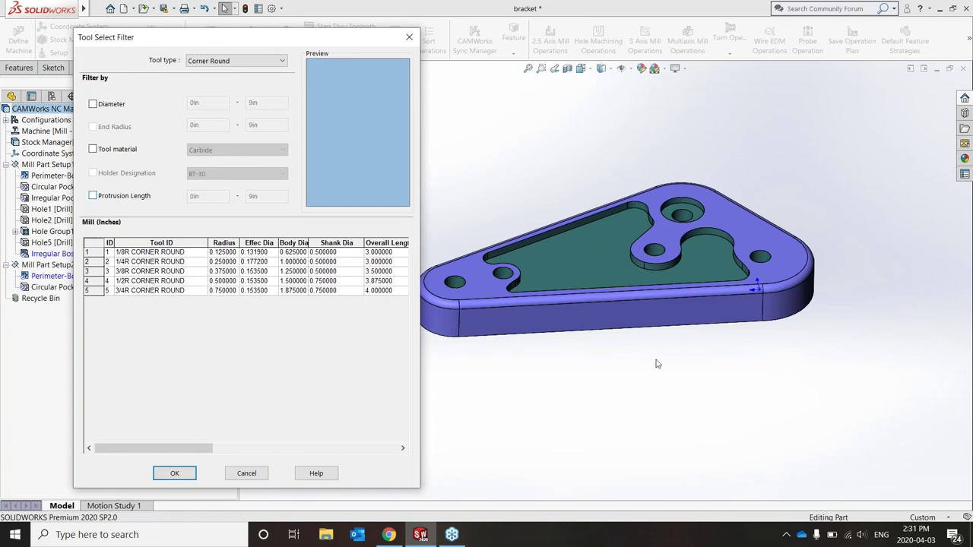
# Step: Measure the radius of the fillet along the bracket's long outer edge and close the measurement
pyautogui.click(743, 373)
pyautogui.press('m')
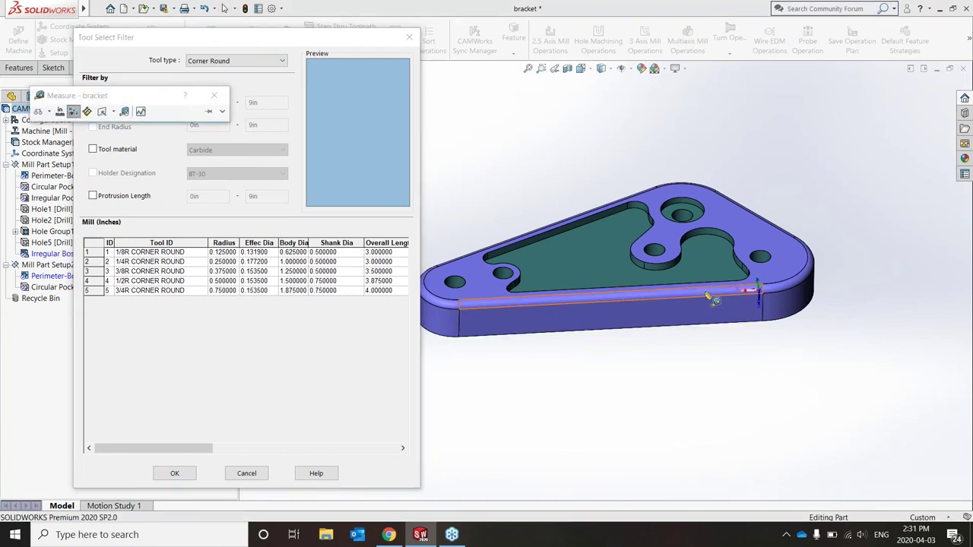
pyautogui.click(709, 297)
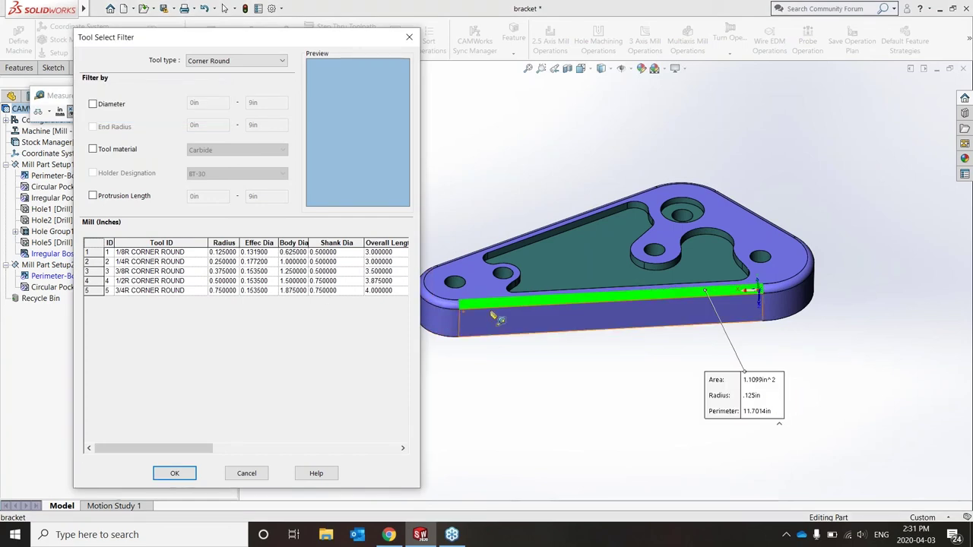
pyautogui.press('Escape')
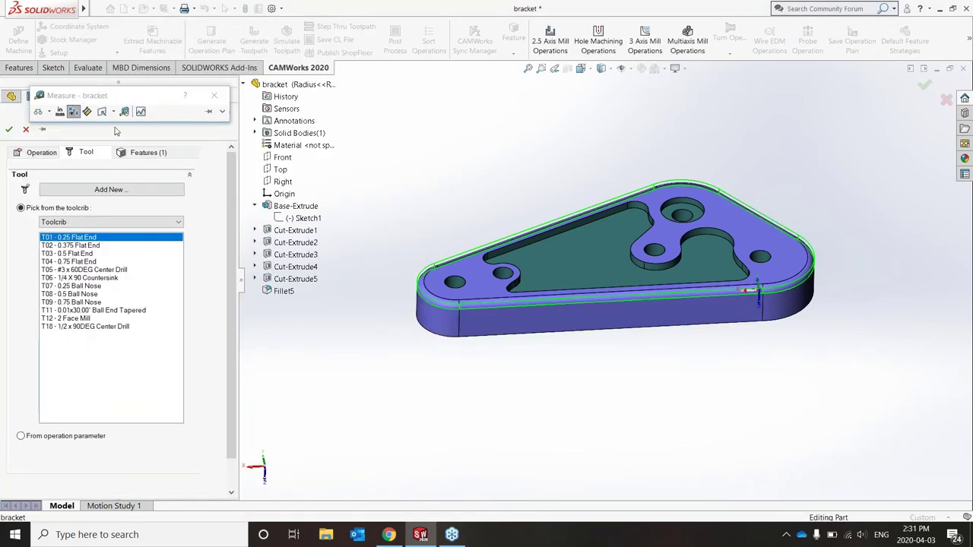
pyautogui.click(214, 95)
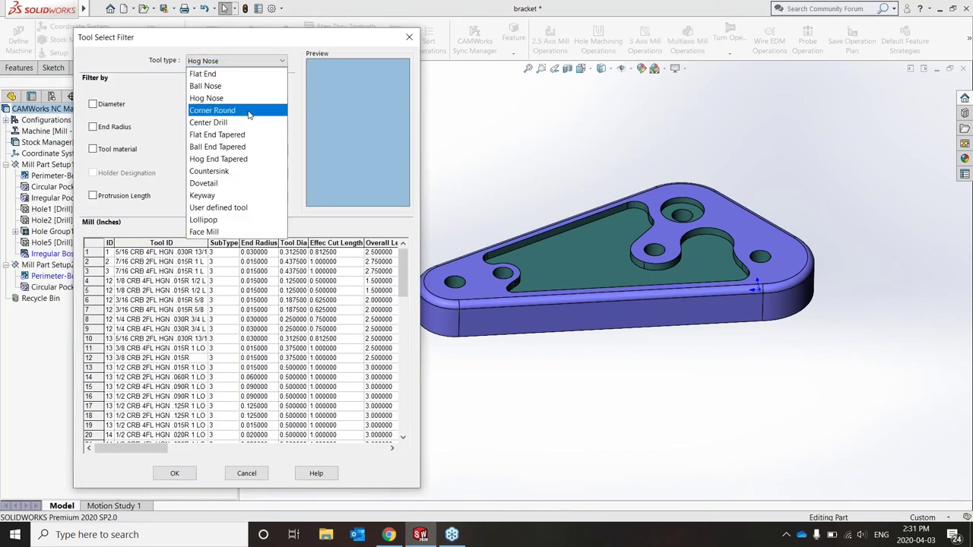
# Step: Add the 1/8R CORNER ROUND tool to the toolcrib for the contour operation and accept the operation with TechDB defaults
pyautogui.click(245, 104)
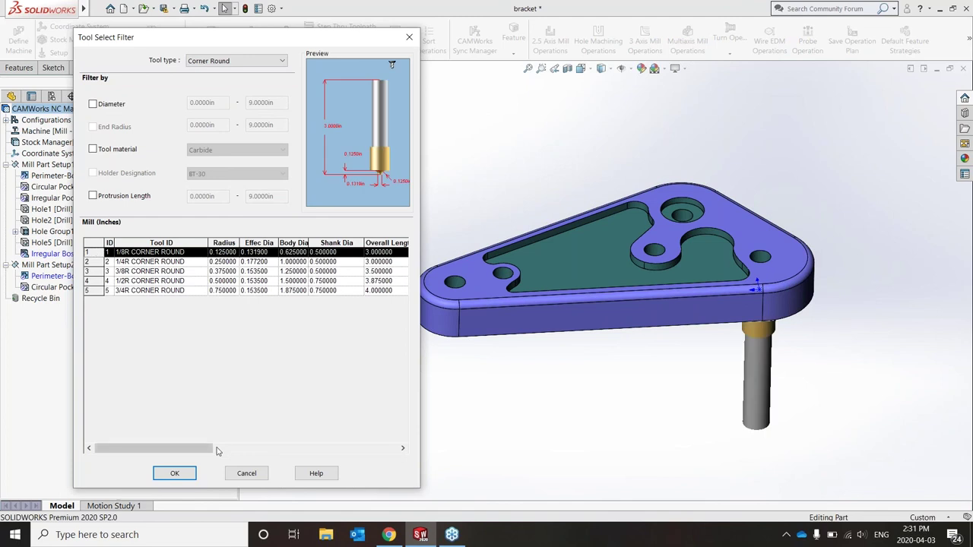
pyautogui.click(175, 474)
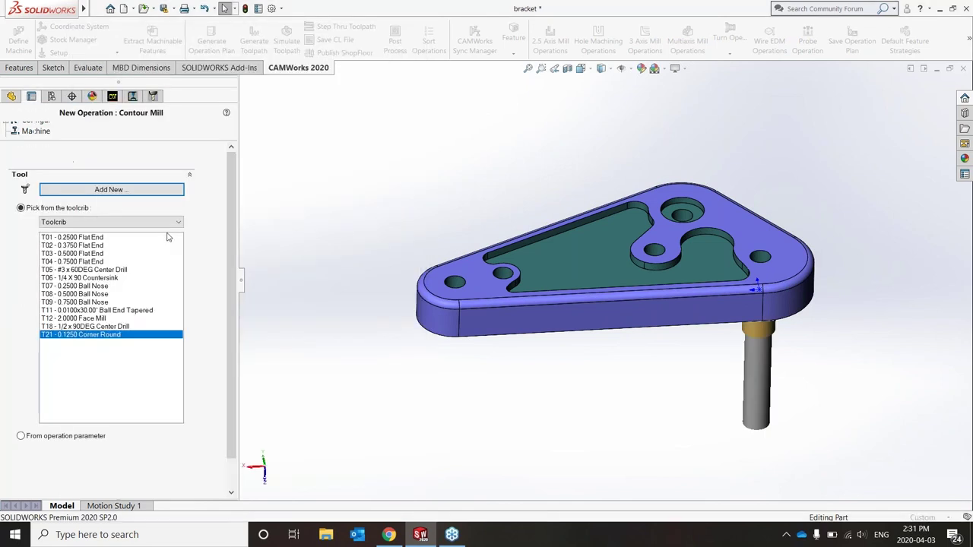
pyautogui.click(141, 152)
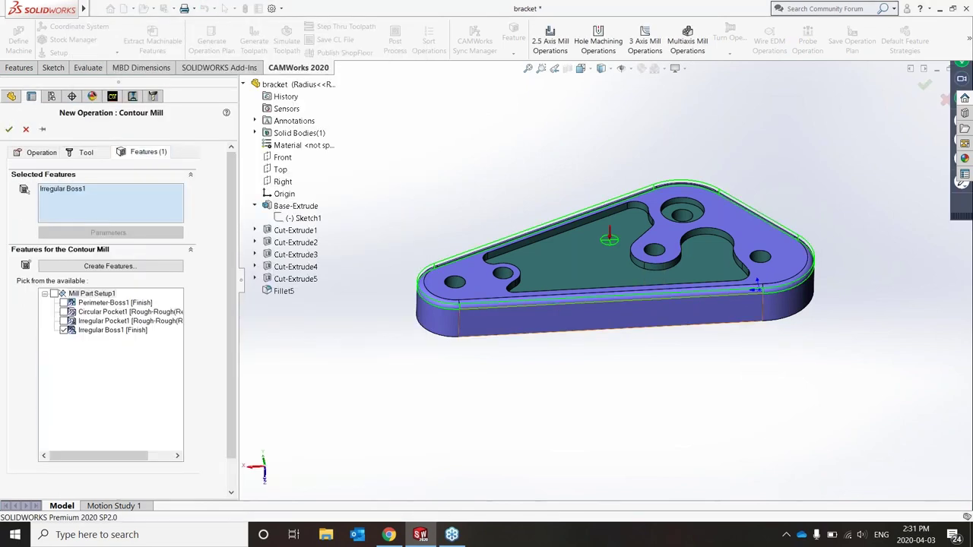
pyautogui.click(84, 152)
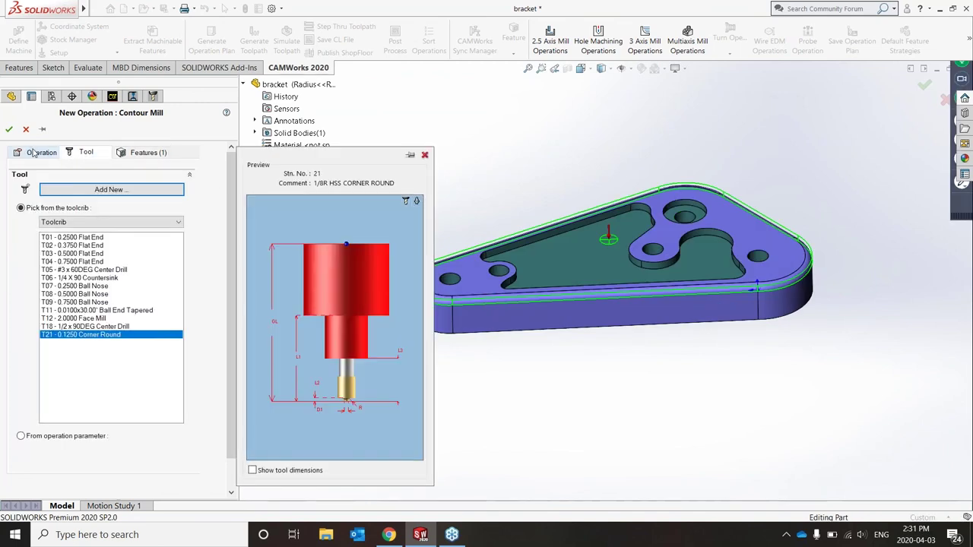
pyautogui.click(34, 152)
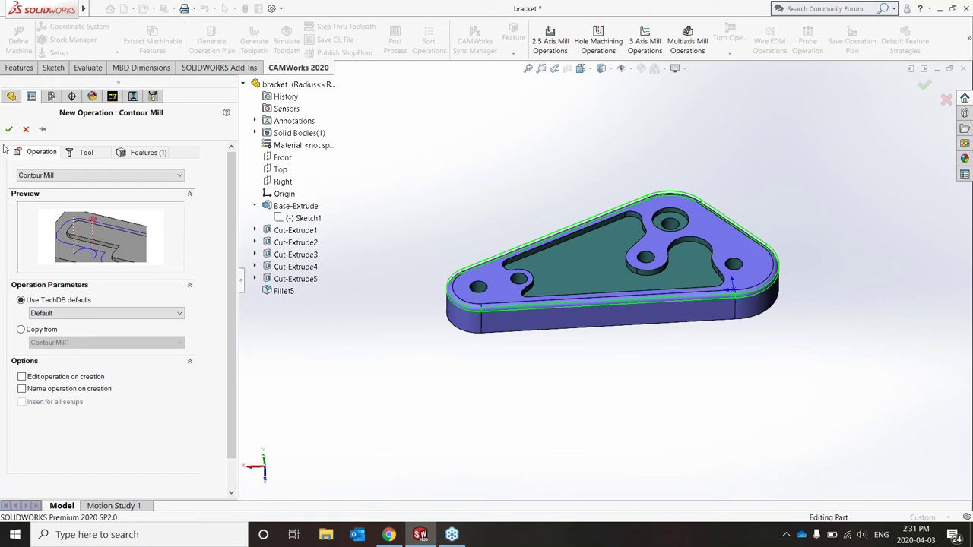
pyautogui.click(9, 131)
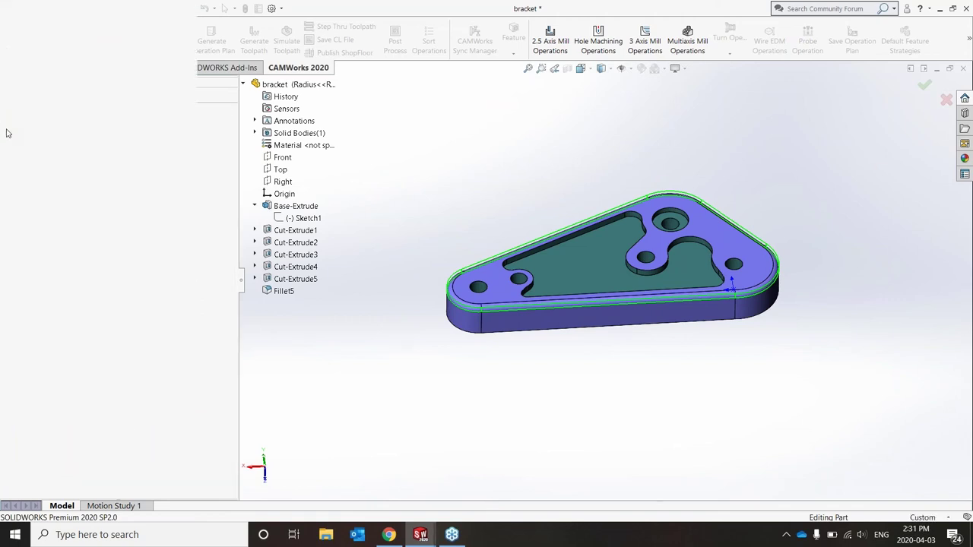
# Step: Generate the toolpath of the new corner round contour operation around the bracket's outer edge
pyautogui.rightClick(102, 333)
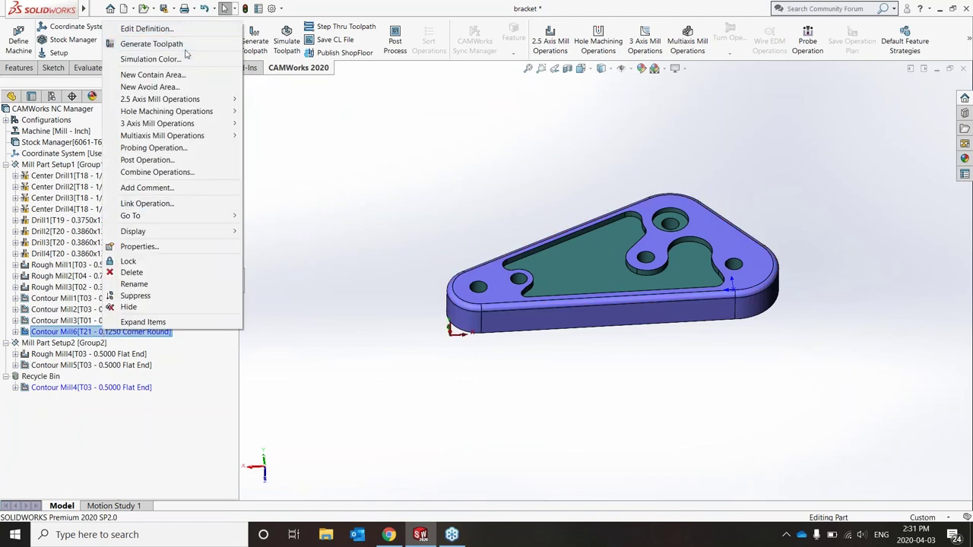
pyautogui.click(187, 48)
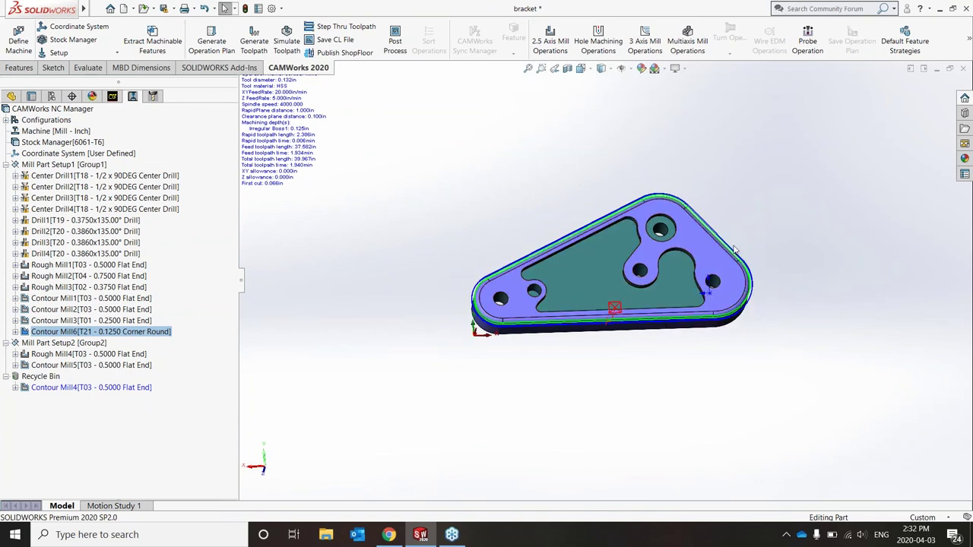
pyautogui.keyDown('ctrl'); pyautogui.moveTo(776, 239); pyautogui.dragTo(711, 257, button='middle'); pyautogui.keyUp('ctrl')
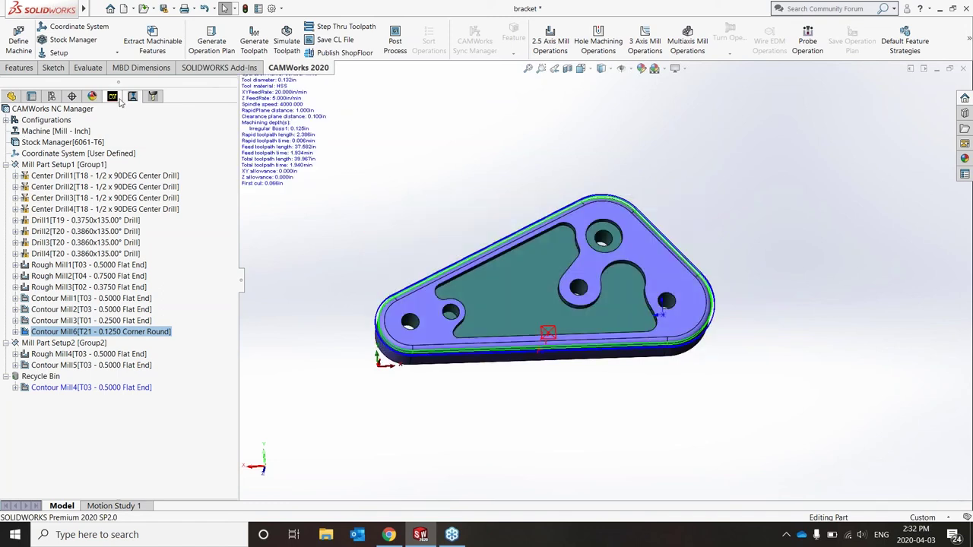
# Step: Turn on Add tip length in the feature options of the Drill1 operation for Hole1 and preview the toolpath
pyautogui.click(46, 221)
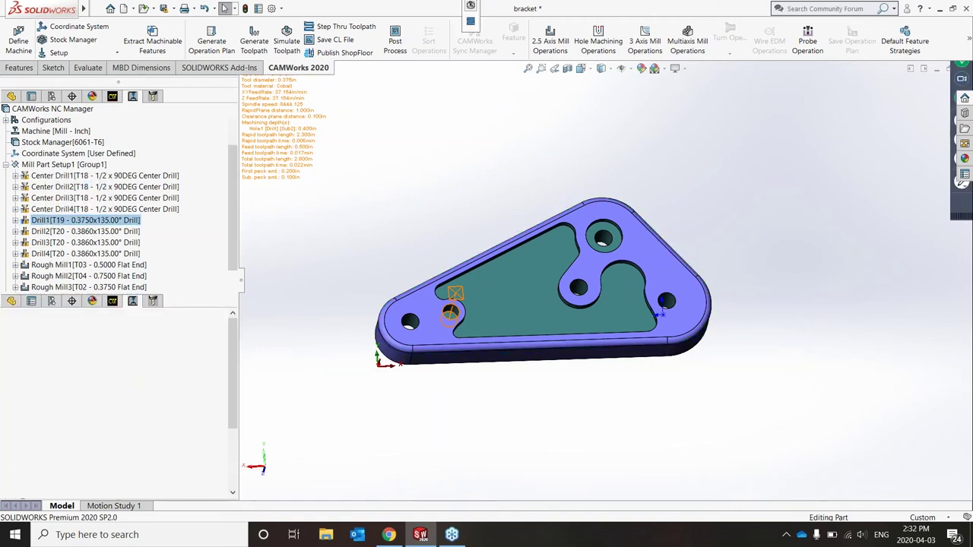
pyautogui.click(258, 34)
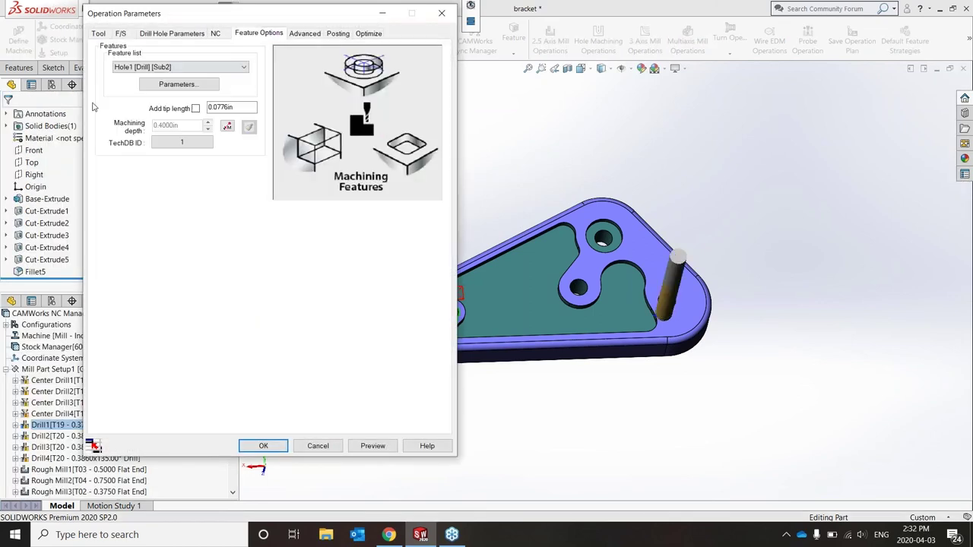
pyautogui.click(196, 109)
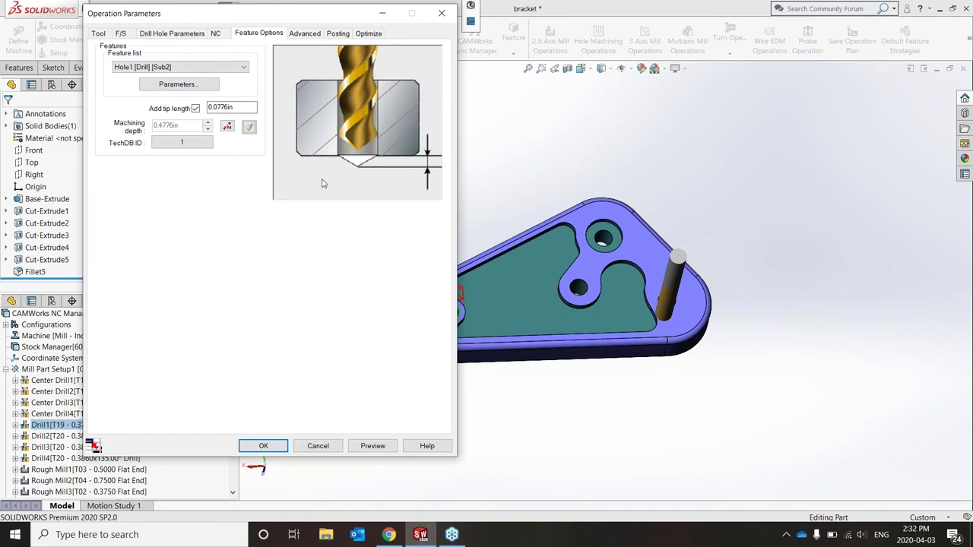
pyautogui.click(389, 446)
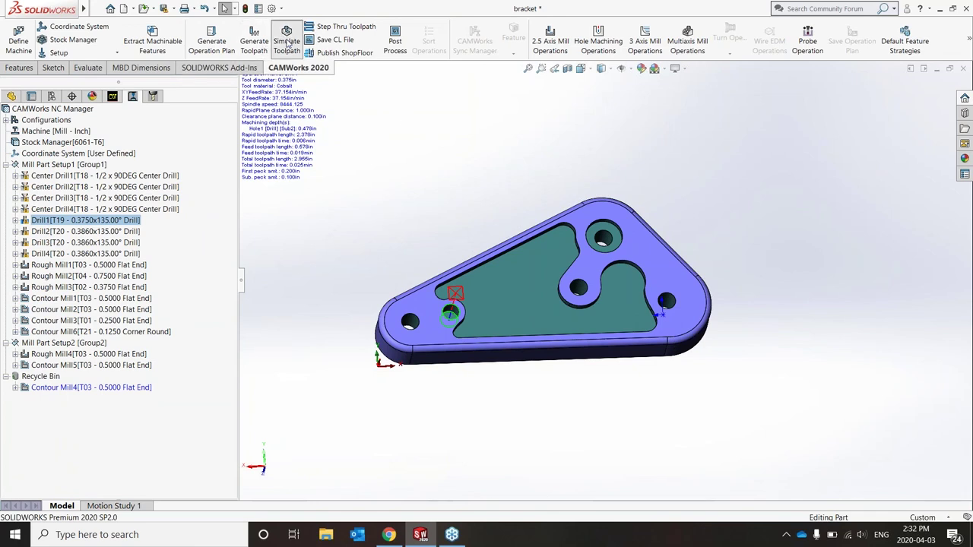
# Step: Simulate the toolpaths of both setups through to the end, including the corner round pass
pyautogui.click(287, 42)
pyautogui.click(76, 203)
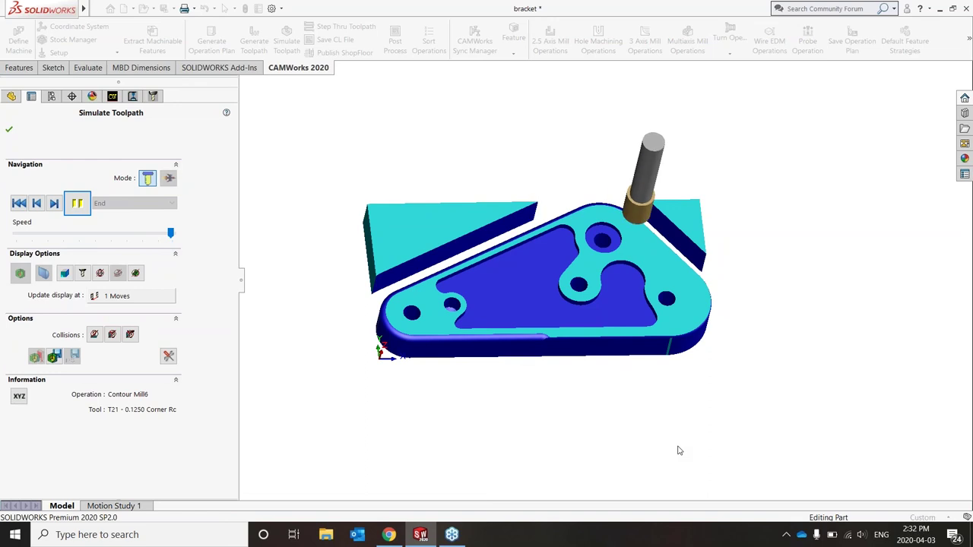
pyautogui.moveTo(680, 451)
pyautogui.mouseDown(button='middle')
pyautogui.moveTo(662, 243)
pyautogui.moveTo(685, 487)
pyautogui.moveTo(680, 463)
pyautogui.mouseUp(button='middle')
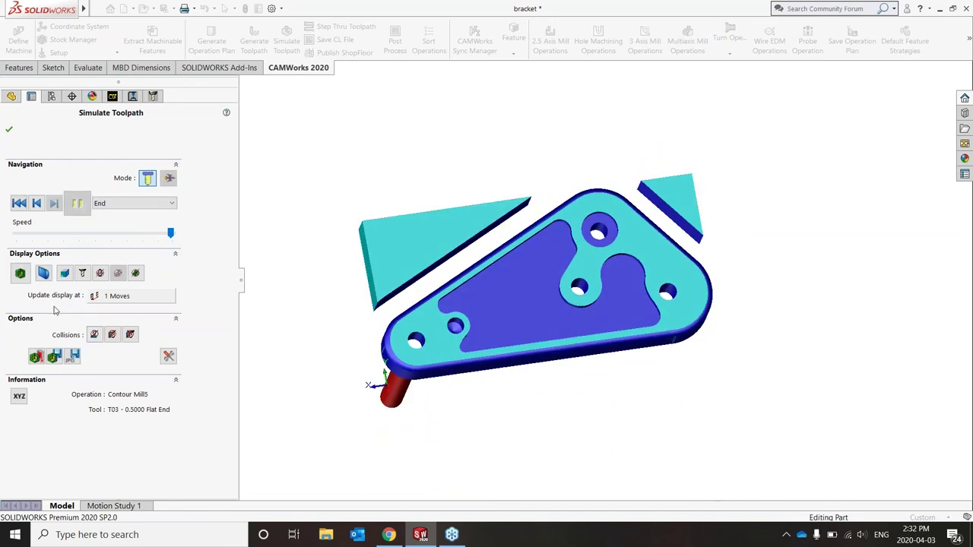
# Step: Compare the simulated stock with the design part, inspect the rounded outer edge and drilled holes from several angles, and close the simulation
pyautogui.click(20, 273)
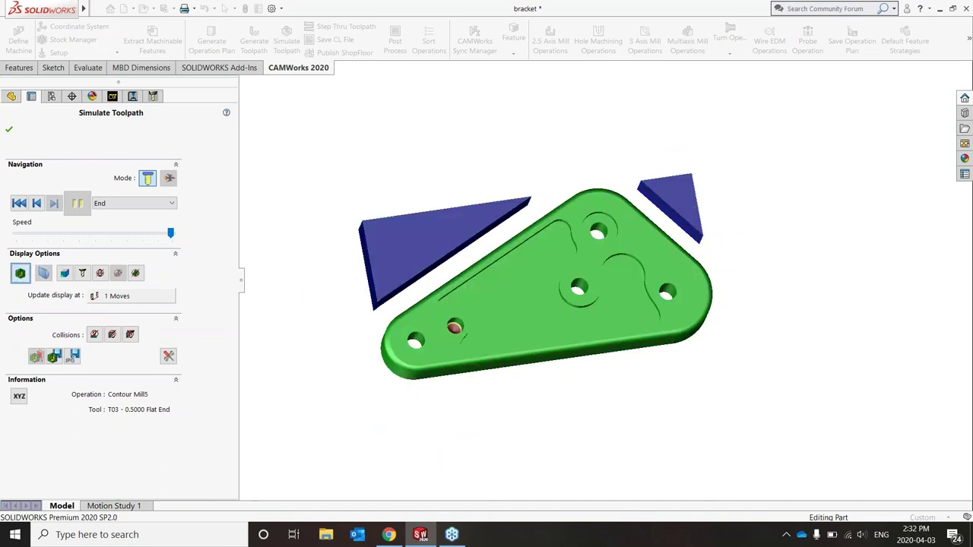
pyautogui.hotkey('ctrl', '5')
pyautogui.press('f')
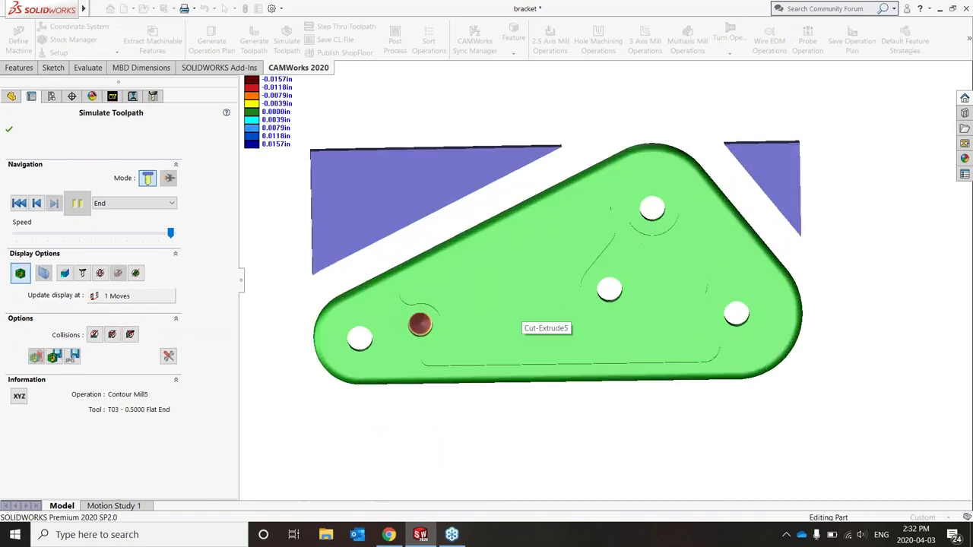
pyautogui.scroll(-4, 504, 350)
pyautogui.moveTo(504, 350); pyautogui.dragTo(426, 348, button='middle')
pyautogui.scroll(3, 493, 290)
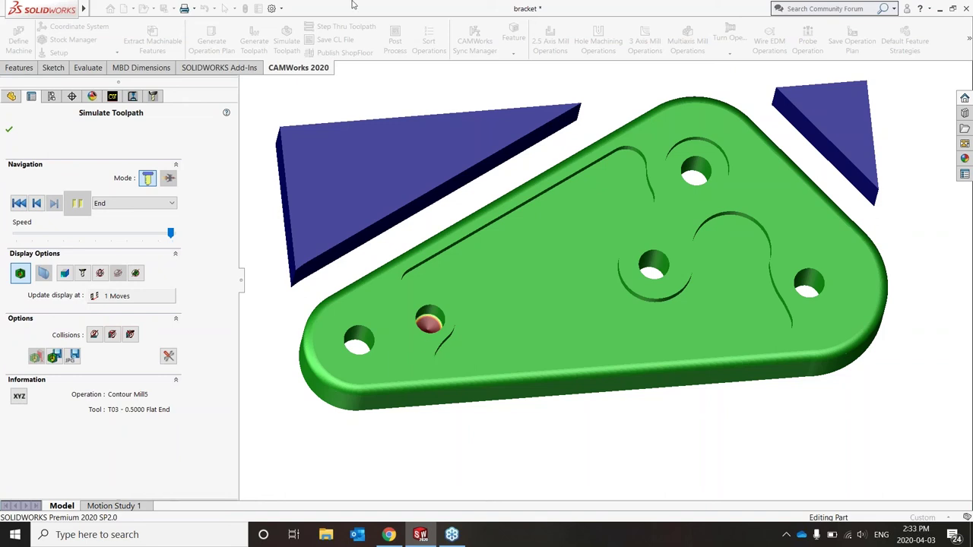
pyautogui.moveTo(515, 274); pyautogui.dragTo(652, 273, button='middle')
pyautogui.scroll(2, 619, 235)
pyautogui.moveTo(593, 182); pyautogui.dragTo(614, 312, button='middle')
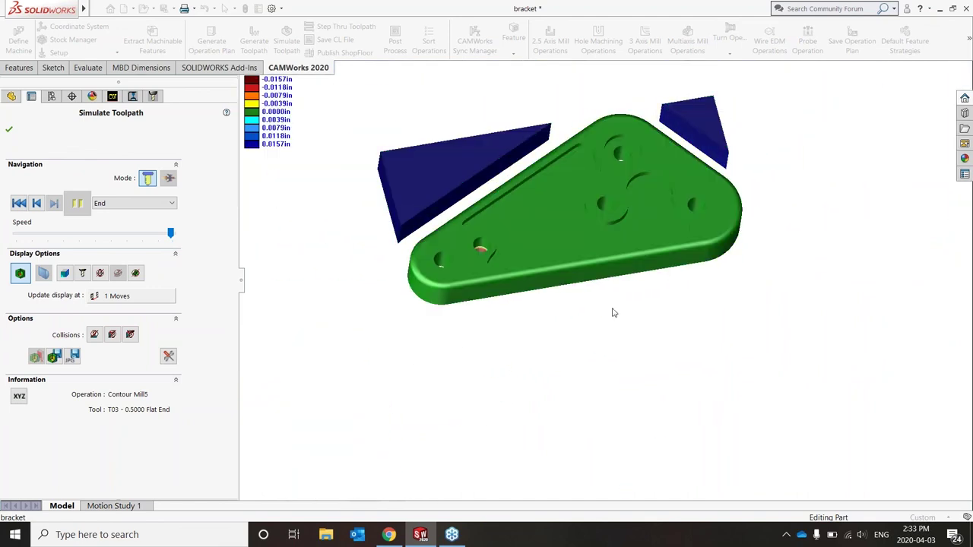
pyautogui.click(10, 130)
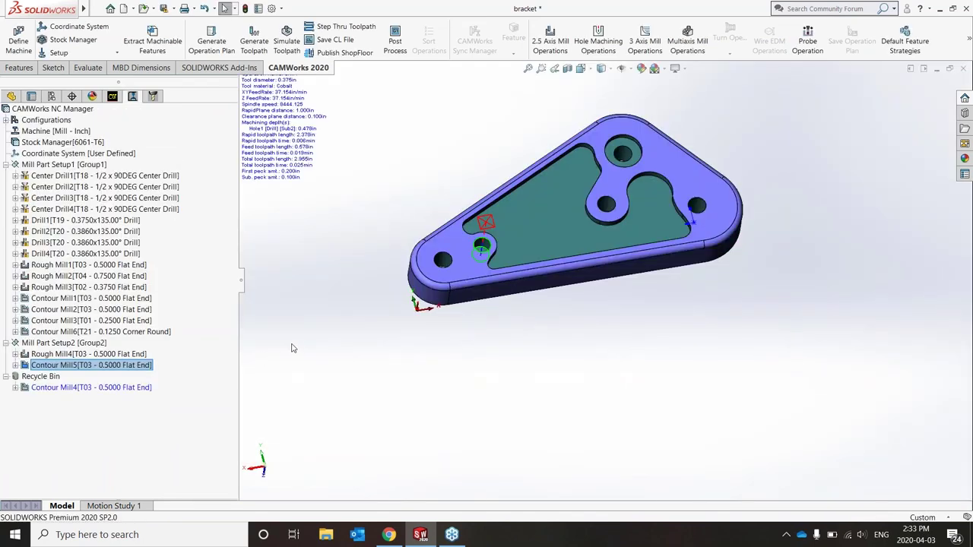
# Step: Post process Mill Part Setup1, saving the output on the Desktop as bracket in the M3Axis-Tutorial (*.txt) format
pyautogui.click(55, 166)
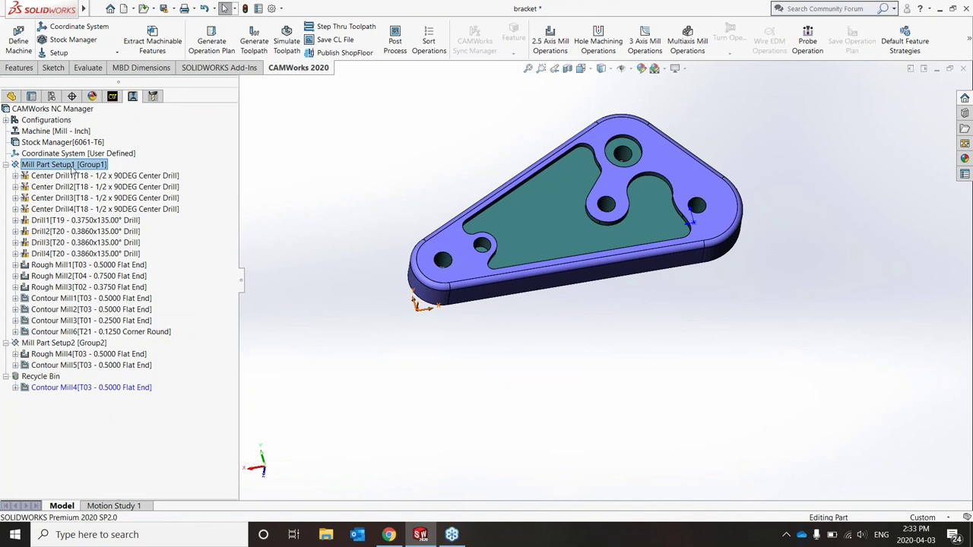
pyautogui.rightClick(73, 167)
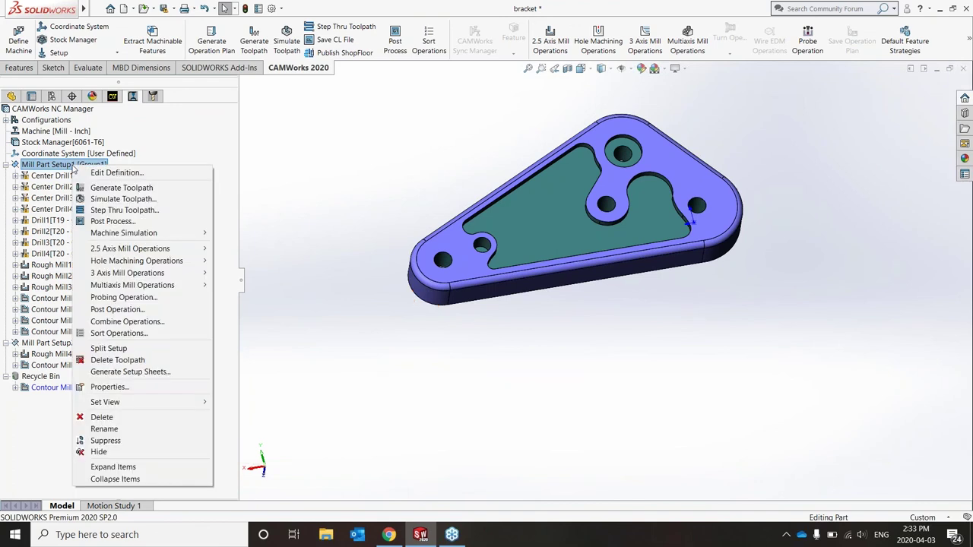
pyautogui.click(106, 221)
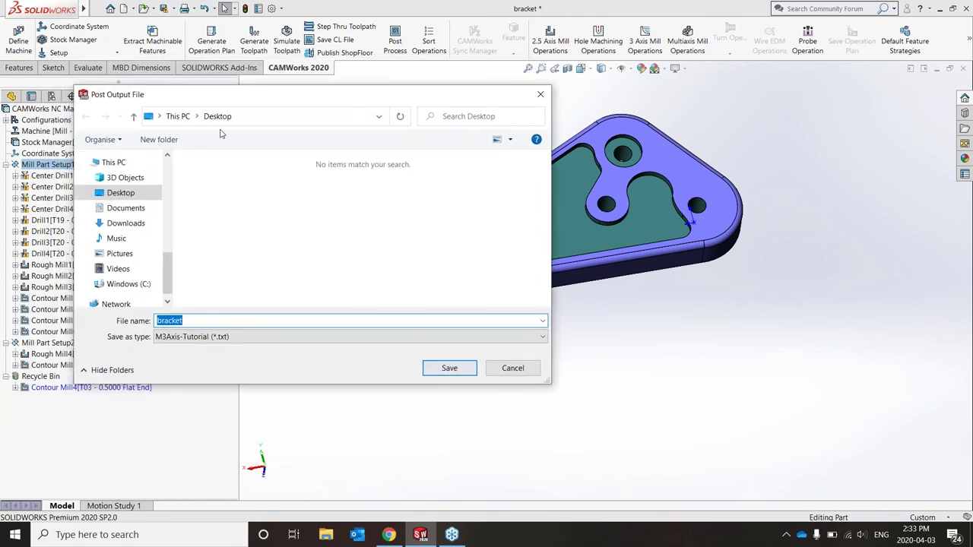
pyautogui.click(449, 369)
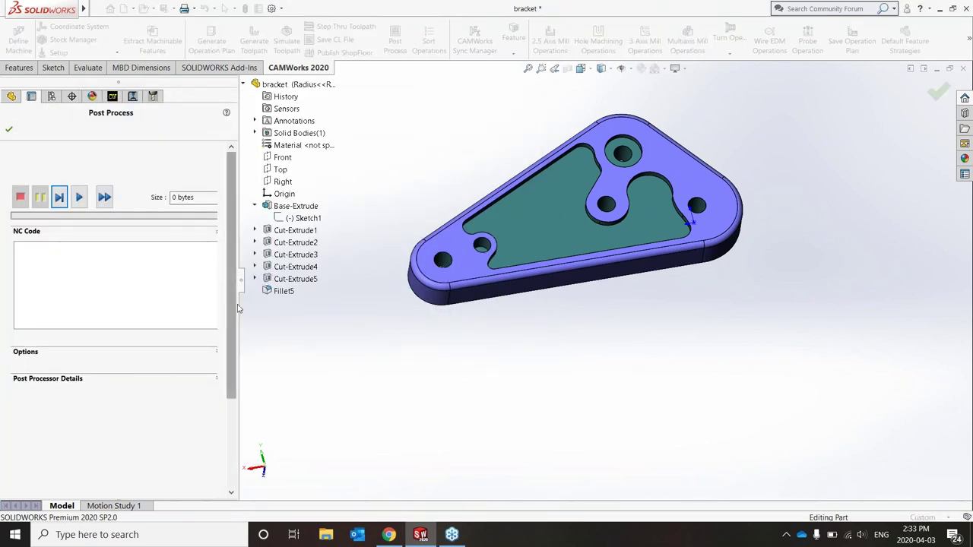
# Step: Widen the post process pane and set the G-code file to open in CAMWorks NC Editor
pyautogui.moveTo(241, 306); pyautogui.dragTo(306, 326)
pyautogui.click(218, 352)
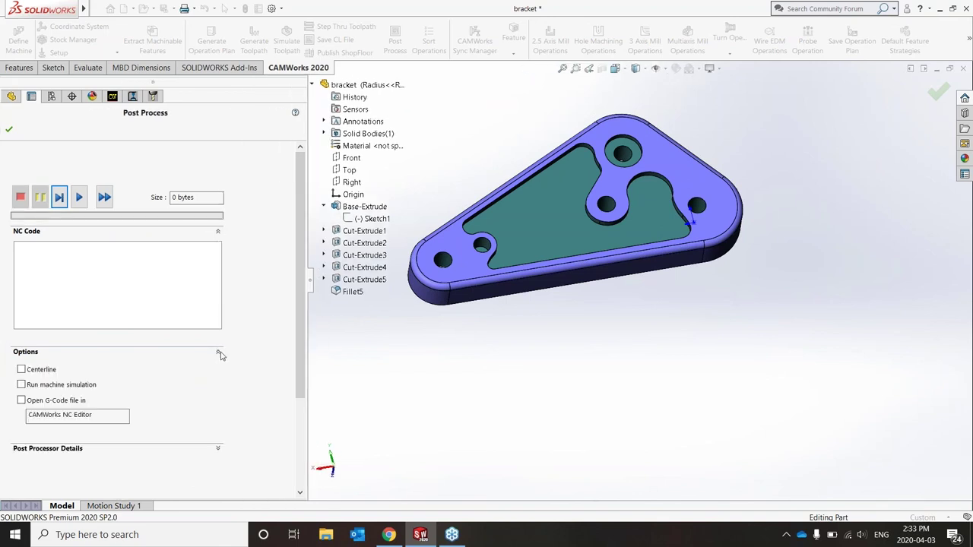
pyautogui.click(21, 401)
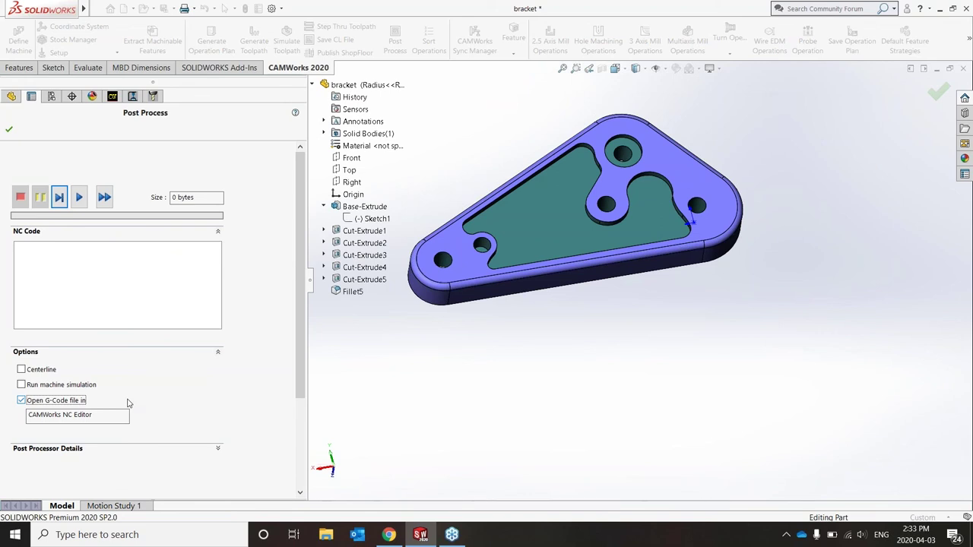
# Step: Generate the complete G-code for the bracket and finish post processing so the file opens in CAMWorks NC Editor
pyautogui.click(105, 198)
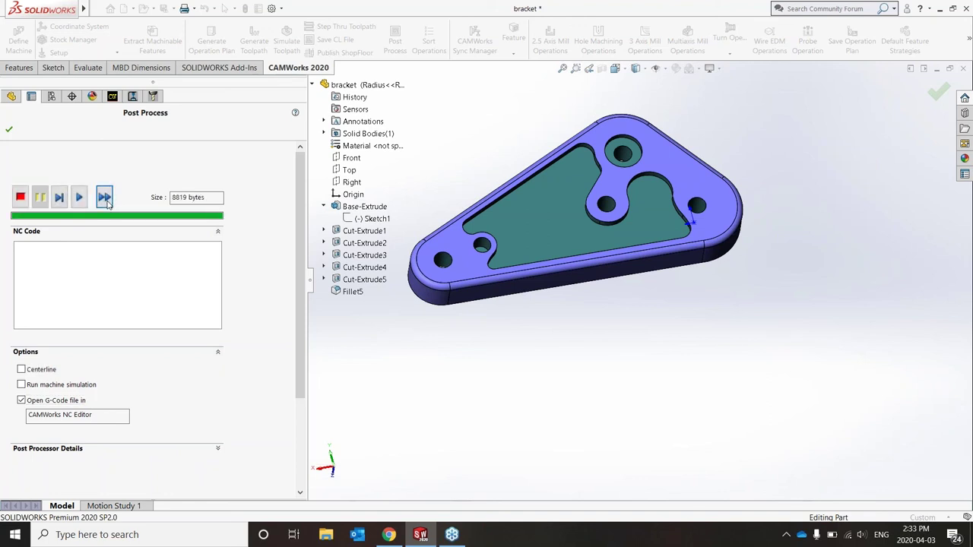
pyautogui.click(8, 129)
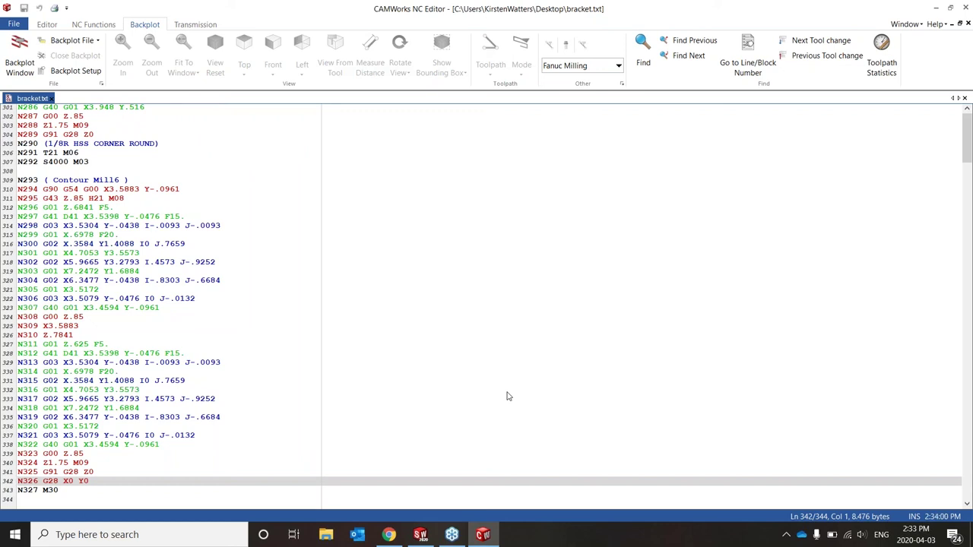
pyautogui.click(53, 27)
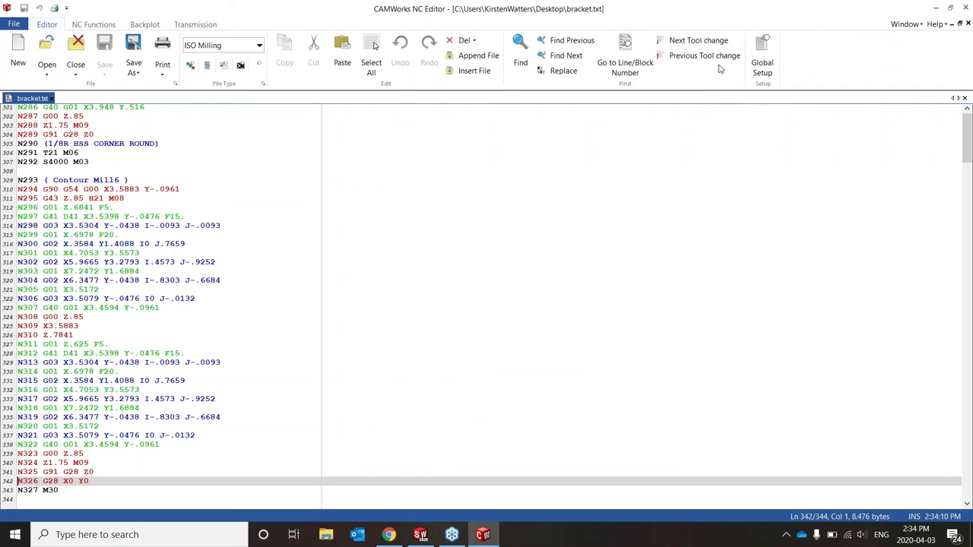
pyautogui.click(92, 24)
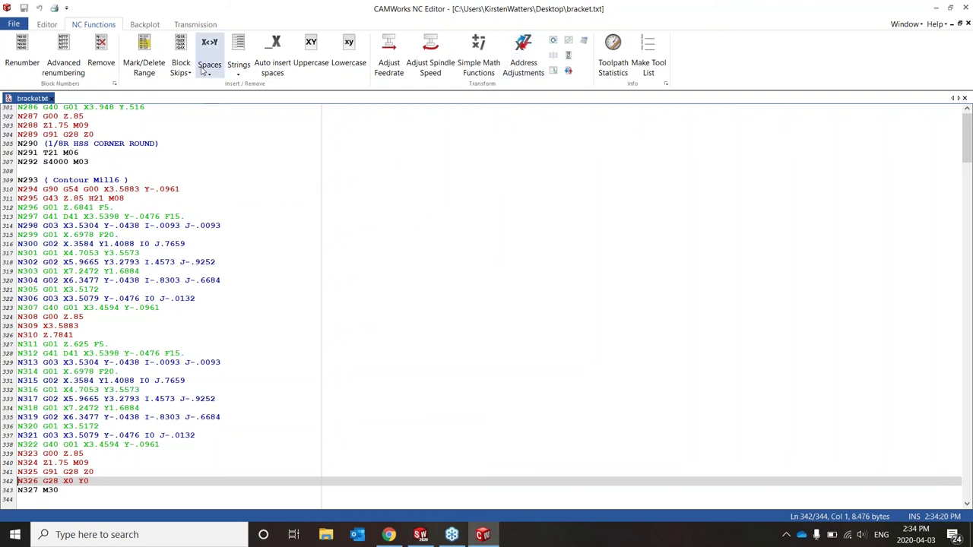
# Step: Backplot the bracket.txt G-code in a graphics window and play the tool motion at maximum speed
pyautogui.click(143, 25)
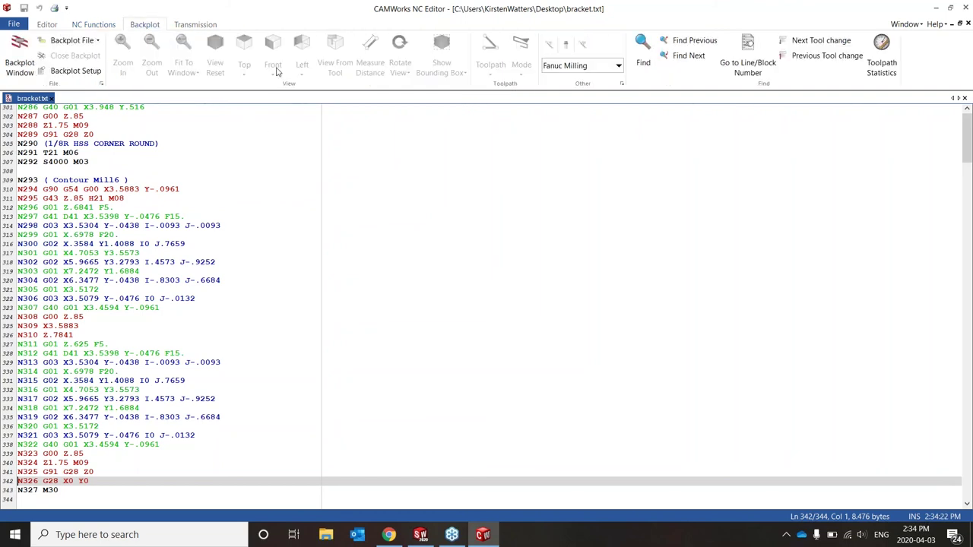
pyautogui.click(23, 47)
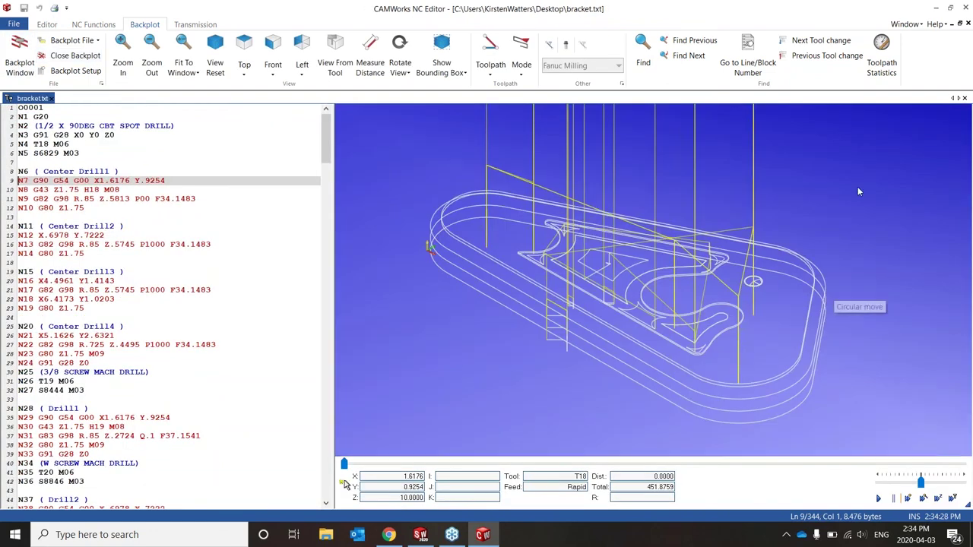
pyautogui.scroll(-3, 897, 339)
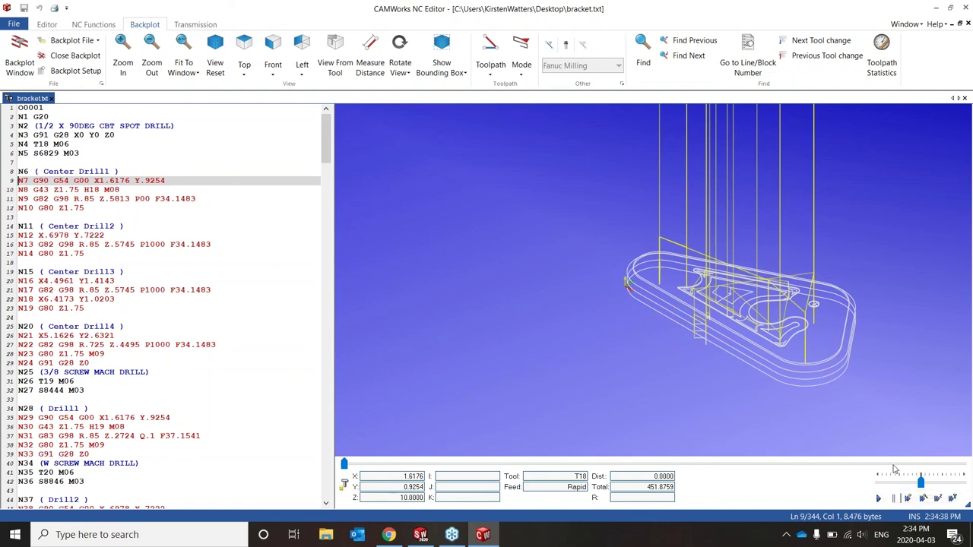
pyautogui.click(879, 498)
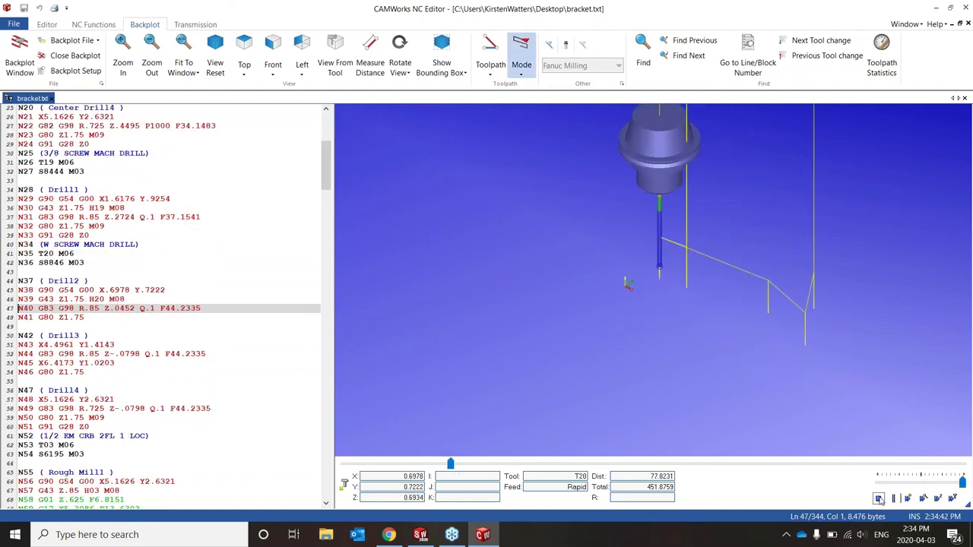